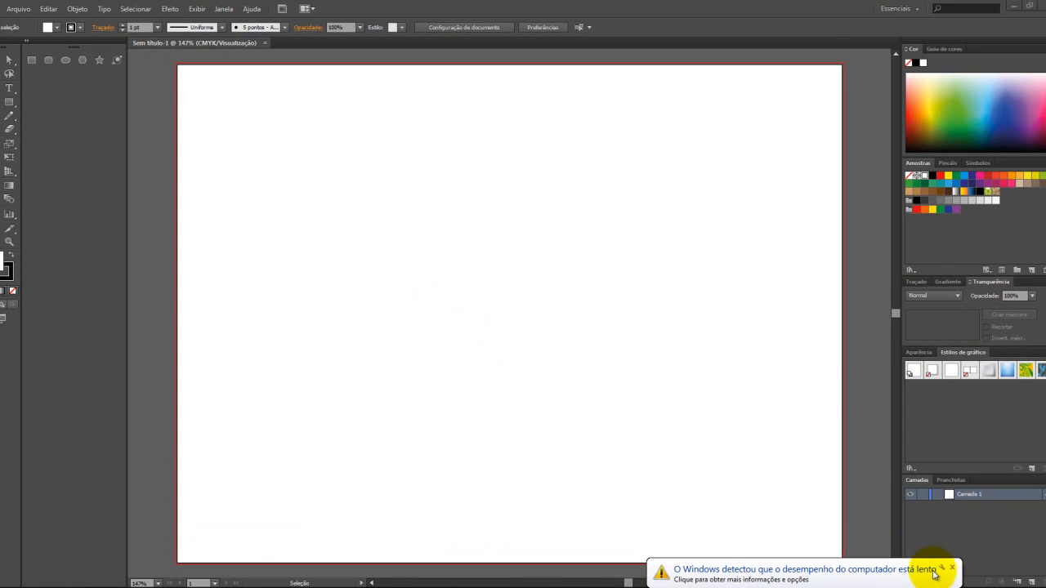
Dismiss the Windows performance notice and draw a closed, irregular curved shape on the artboard with the Pen tool.
{"action": "left_click", "coordinate": [950, 566]}
{"action": "left_click", "coordinate": [447, 361]}
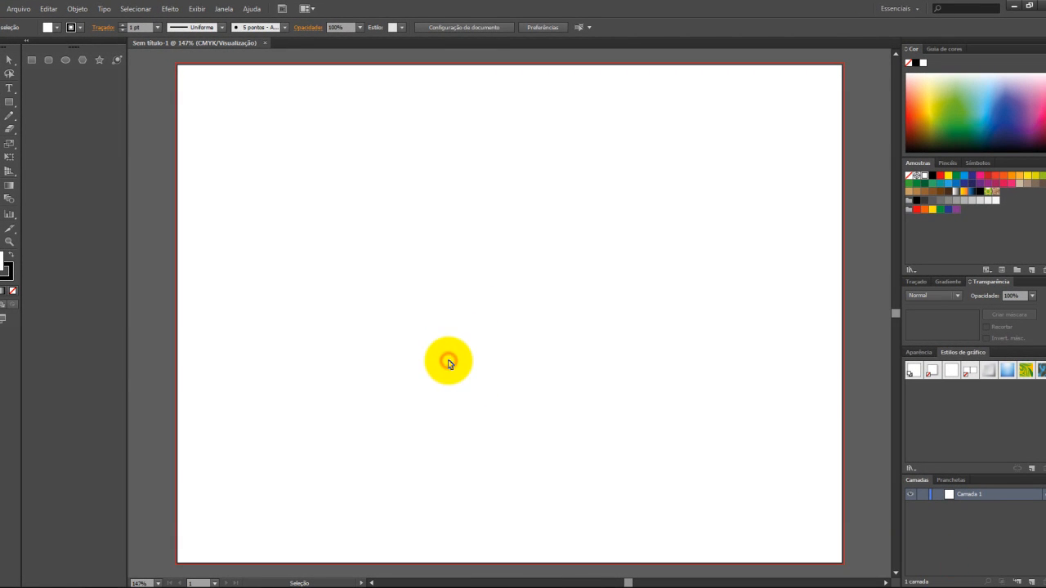
{"action": "key", "text": "p"}
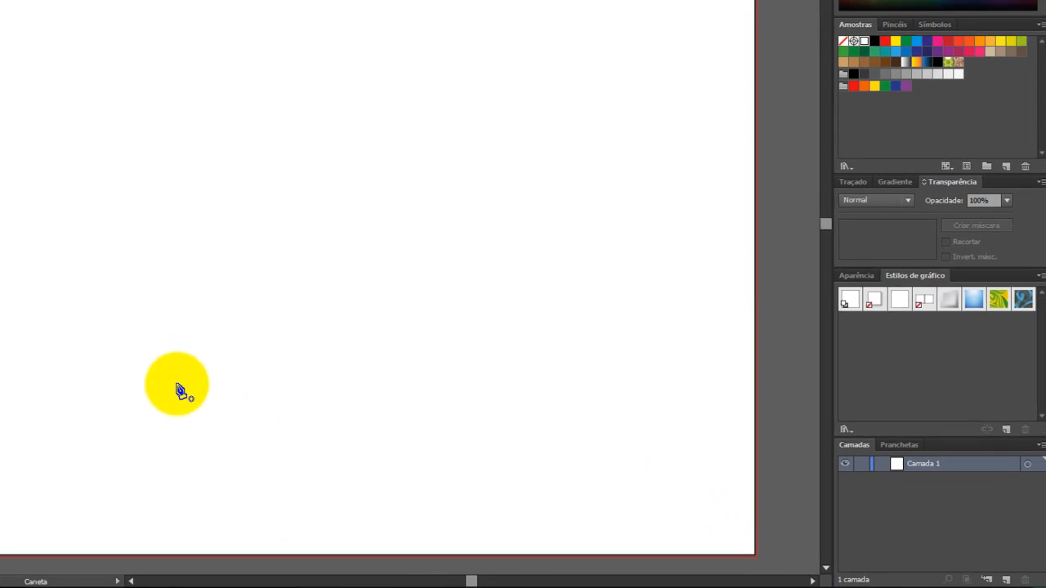
{"action": "left_click", "coordinate": [404, 435]}
{"action": "left_click", "coordinate": [28, 225]}
{"action": "left_click_drag", "start_coordinate": [95, 79], "coordinate": [228, 72]}
{"action": "left_click_drag", "start_coordinate": [416, 150], "coordinate": [416, 245]}
{"action": "left_click_drag", "start_coordinate": [316, 303], "coordinate": [232, 389]}
{"action": "left_click_drag", "start_coordinate": [173, 405], "coordinate": [132, 466]}
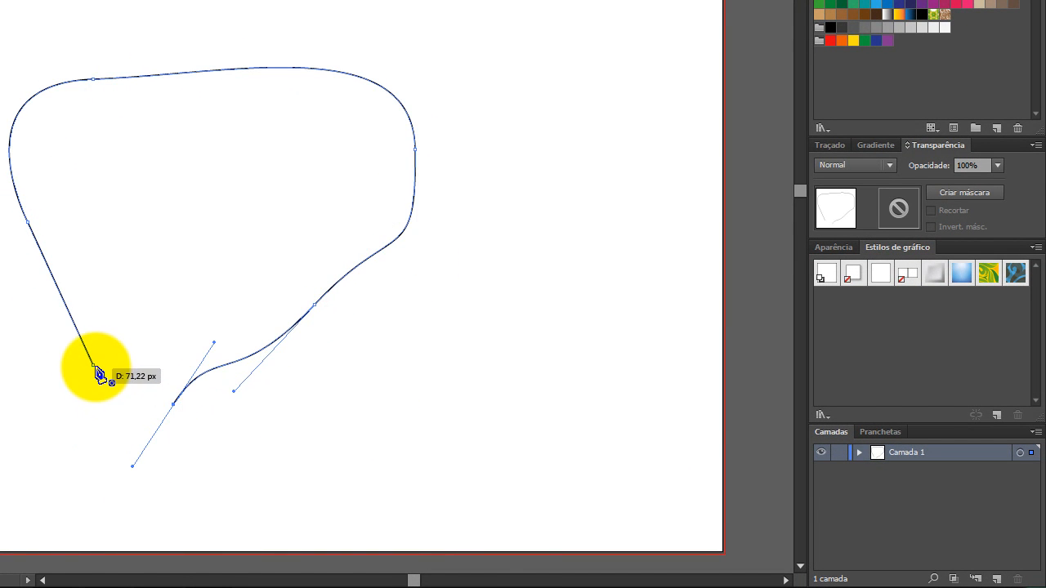
{"action": "left_click", "coordinate": [94, 366]}
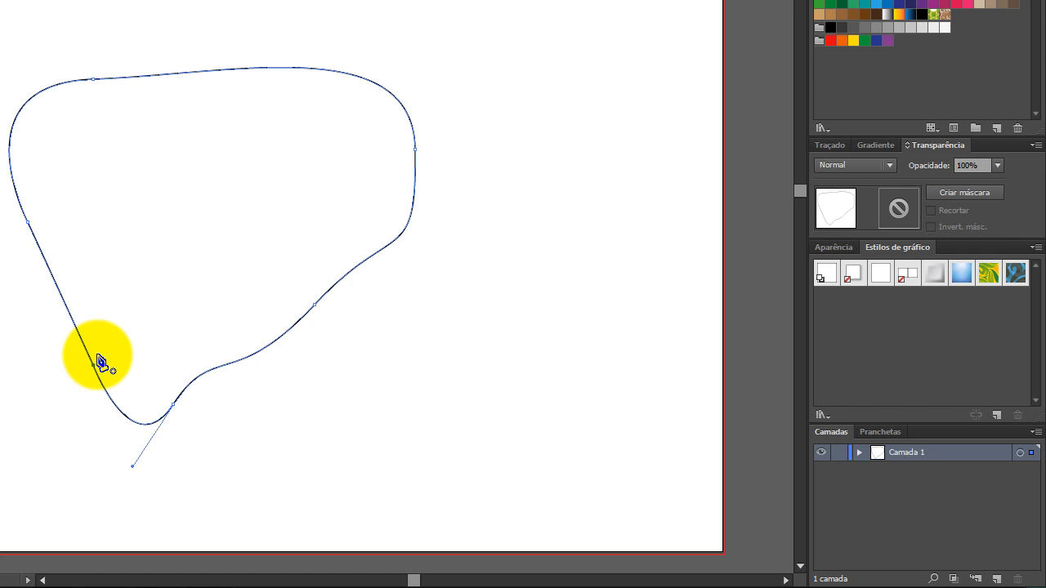
Add mesh points at the centre, left and right of the curved shape, and move it over the artboard's right edge.
{"action": "key", "text": "v"}
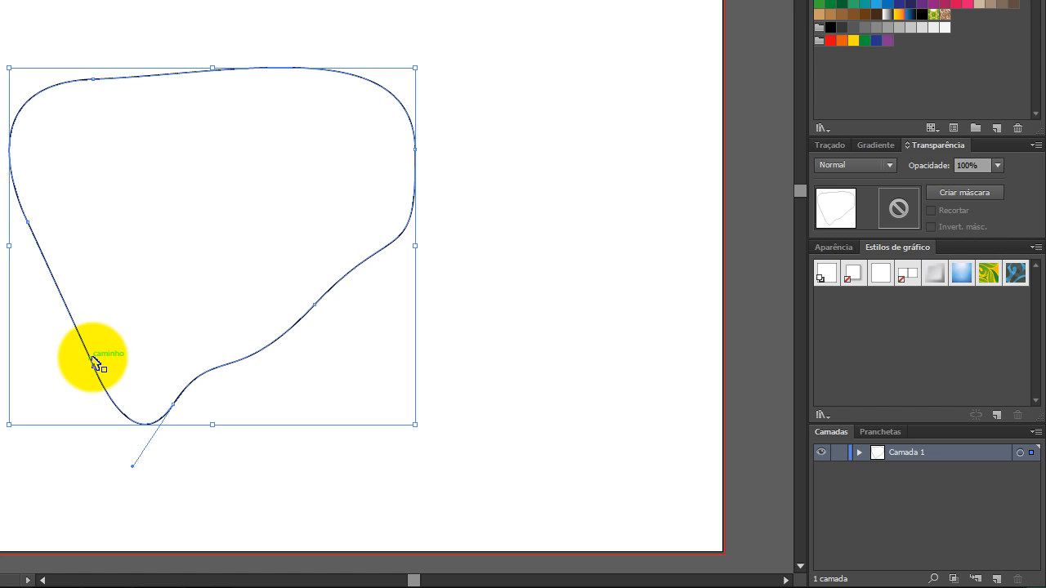
{"action": "key", "text": "shift+v"}
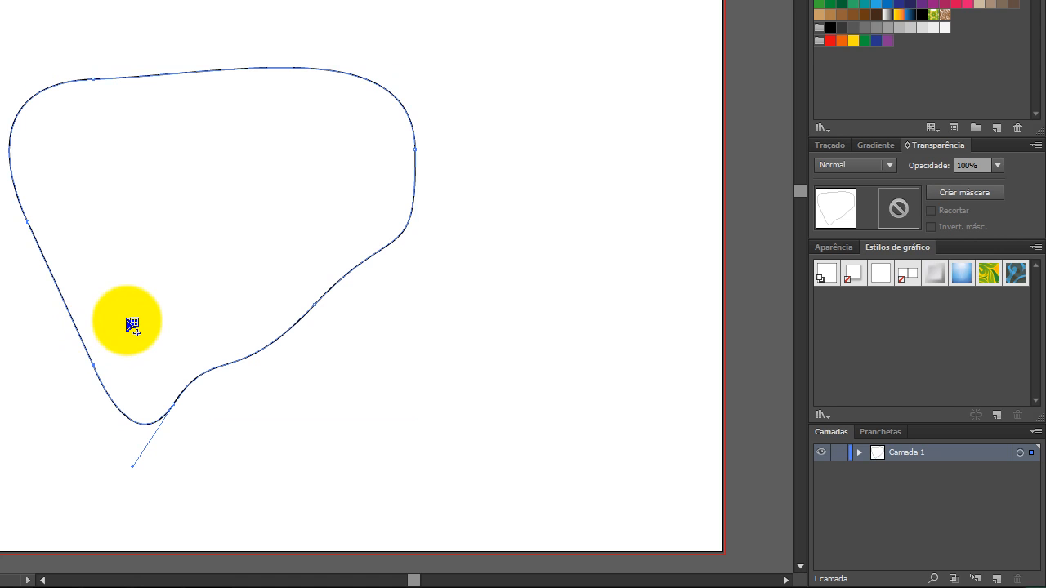
{"action": "left_click", "coordinate": [218, 210]}
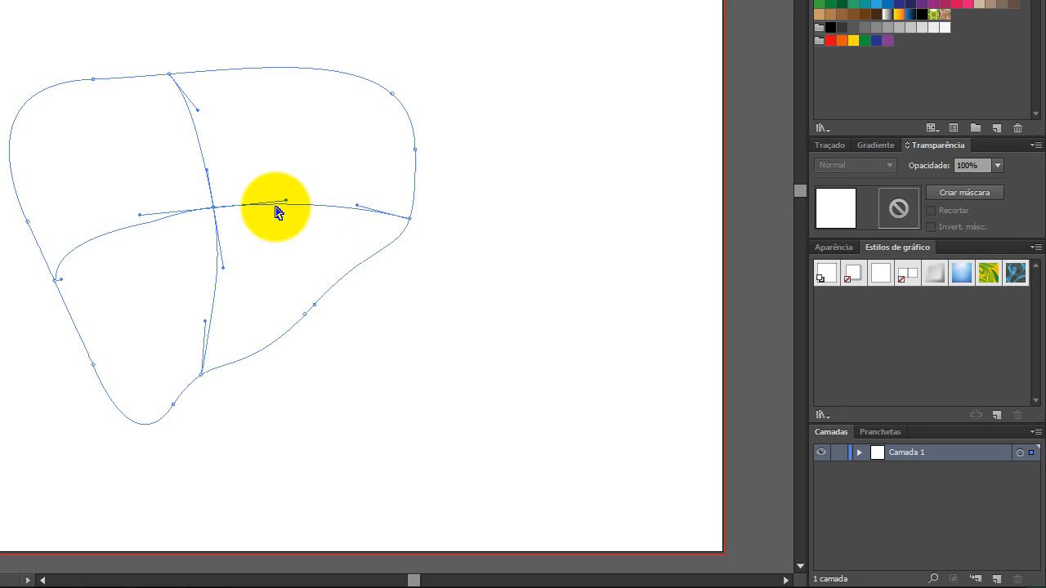
{"action": "mouse_move", "coordinate": [212, 210]}
{"action": "left_mouse_down"}
{"action": "mouse_move", "coordinate": [181, 262]}
{"action": "mouse_move", "coordinate": [203, 292]}
{"action": "mouse_move", "coordinate": [257, 214]}
{"action": "mouse_move", "coordinate": [210, 205]}
{"action": "mouse_move", "coordinate": [210, 232]}
{"action": "mouse_move", "coordinate": [221, 201]}
{"action": "left_mouse_up"}
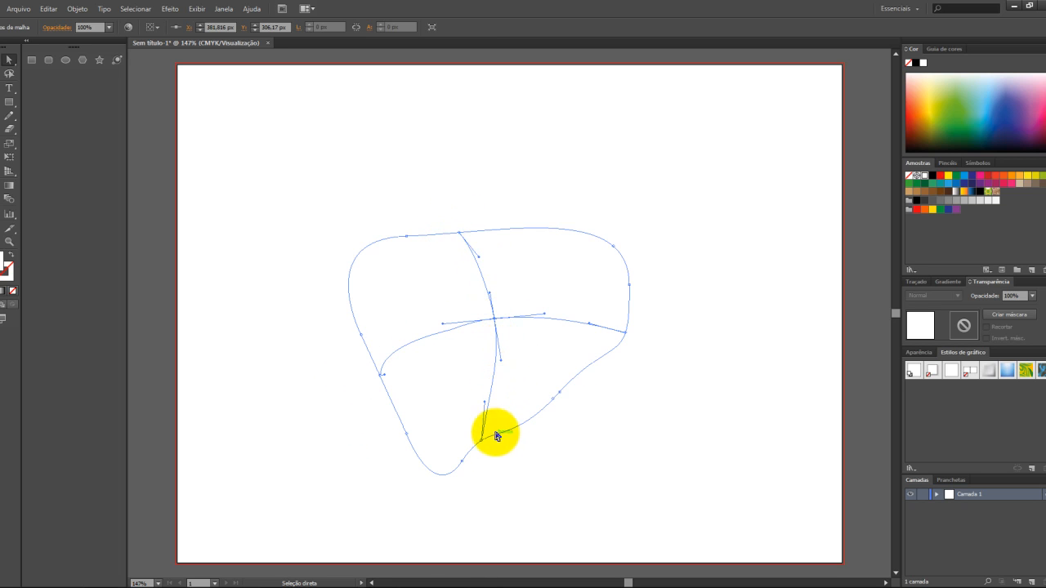
{"action": "key", "text": "u"}
{"action": "left_click", "coordinate": [414, 338]}
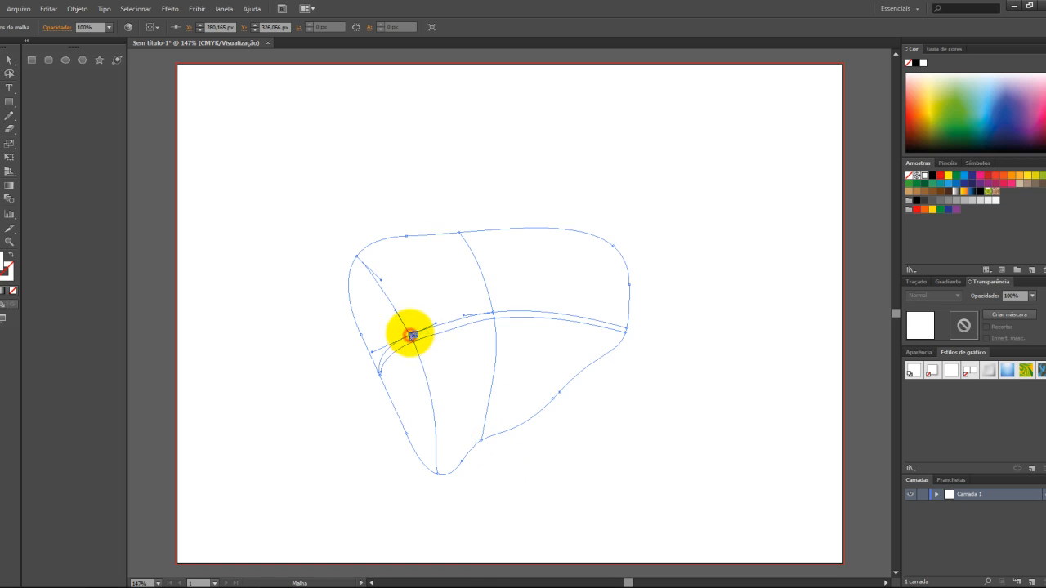
{"action": "left_click", "coordinate": [594, 300]}
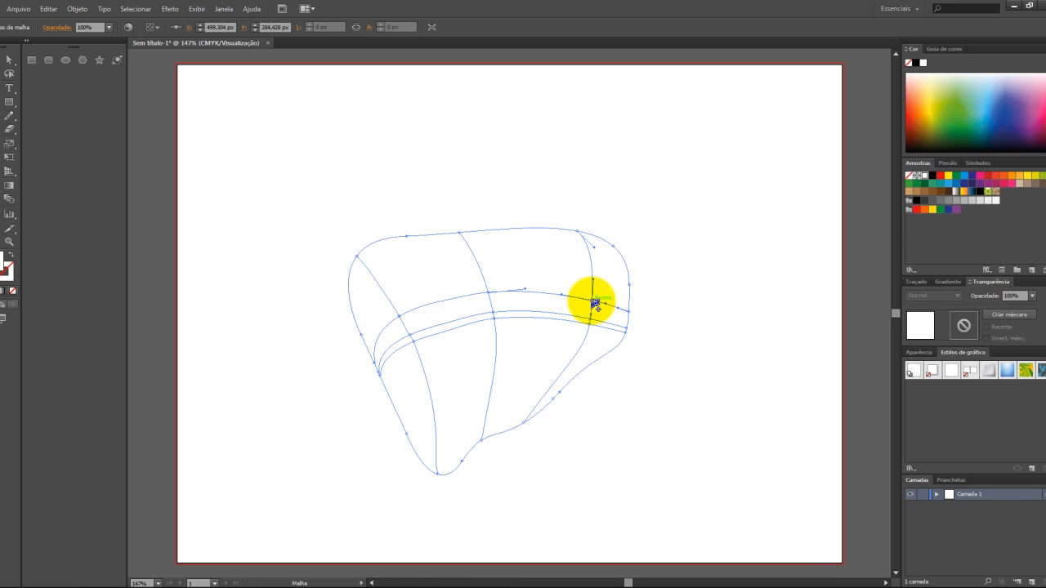
{"action": "key", "text": "v"}
{"action": "left_click_drag", "start_coordinate": [344, 354], "coordinate": [600, 297]}
Draw a closed, irregular seven-sided polygon on the artboard's left half with the Pen tool.
{"action": "key", "text": "p"}
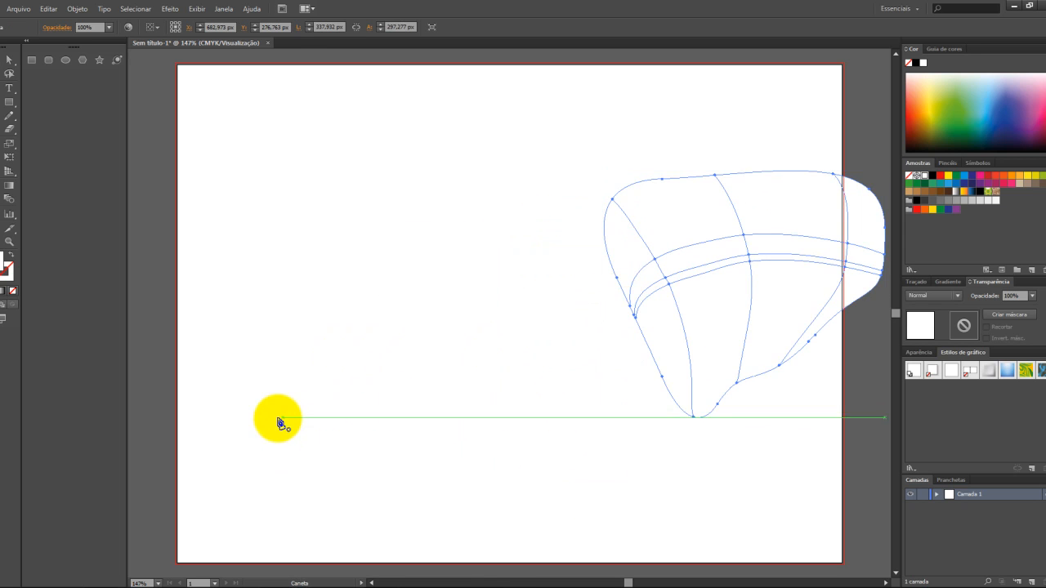
{"action": "left_click", "coordinate": [252, 434]}
{"action": "left_click", "coordinate": [230, 307]}
{"action": "left_click", "coordinate": [334, 186]}
{"action": "left_click", "coordinate": [463, 252]}
{"action": "left_click", "coordinate": [491, 385]}
{"action": "left_click", "coordinate": [436, 460]}
{"action": "left_click", "coordinate": [293, 524]}
{"action": "left_click", "coordinate": [252, 438]}
Add a mesh point near the polygon's centre and bend its vertical mesh line by rotating the point's direction handles.
{"action": "key", "text": "u"}
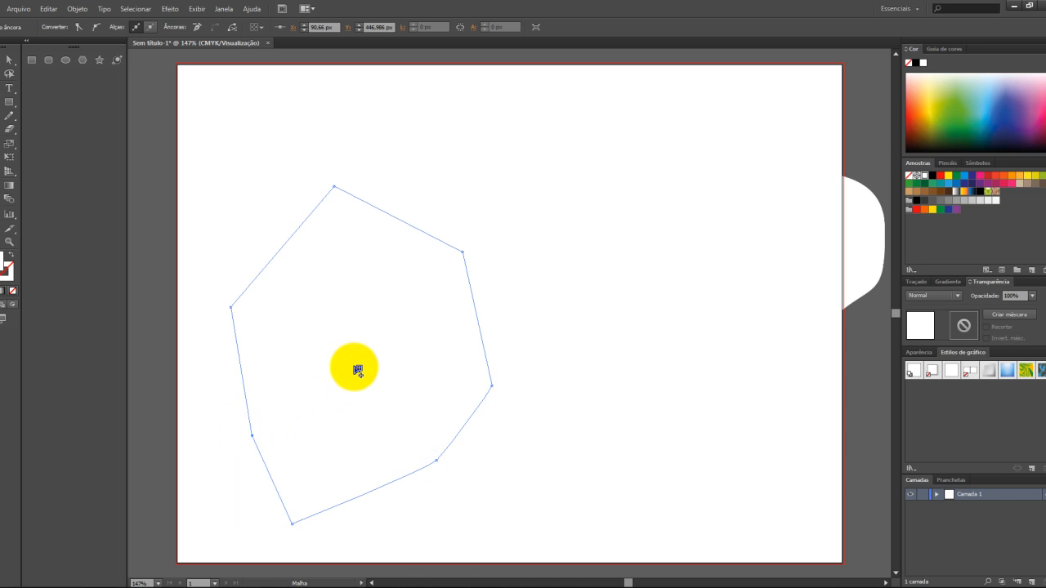
{"action": "left_click", "coordinate": [362, 367]}
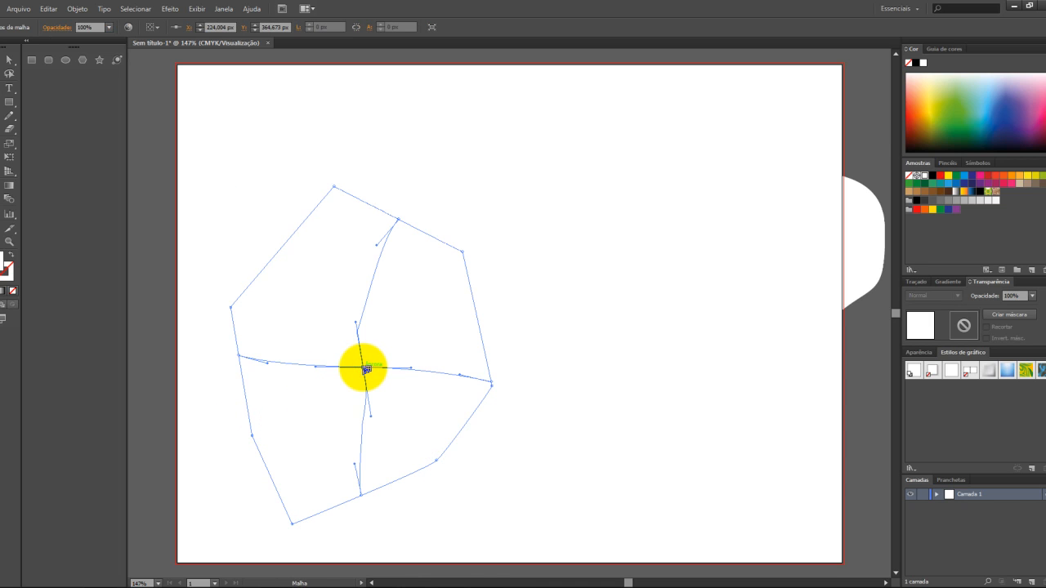
{"action": "key", "text": "a"}
{"action": "left_click", "coordinate": [497, 303]}
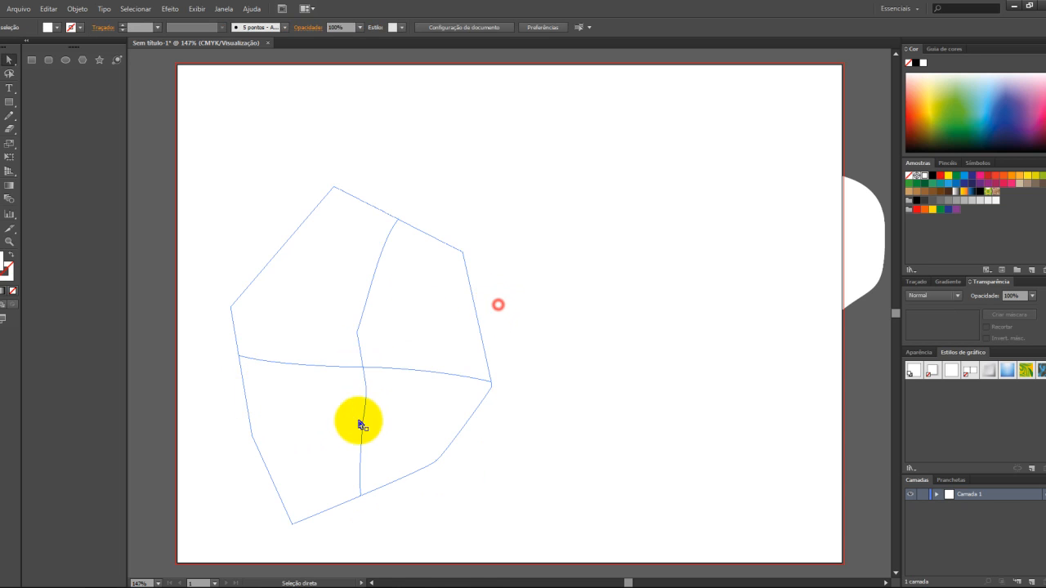
{"action": "left_click", "coordinate": [362, 368]}
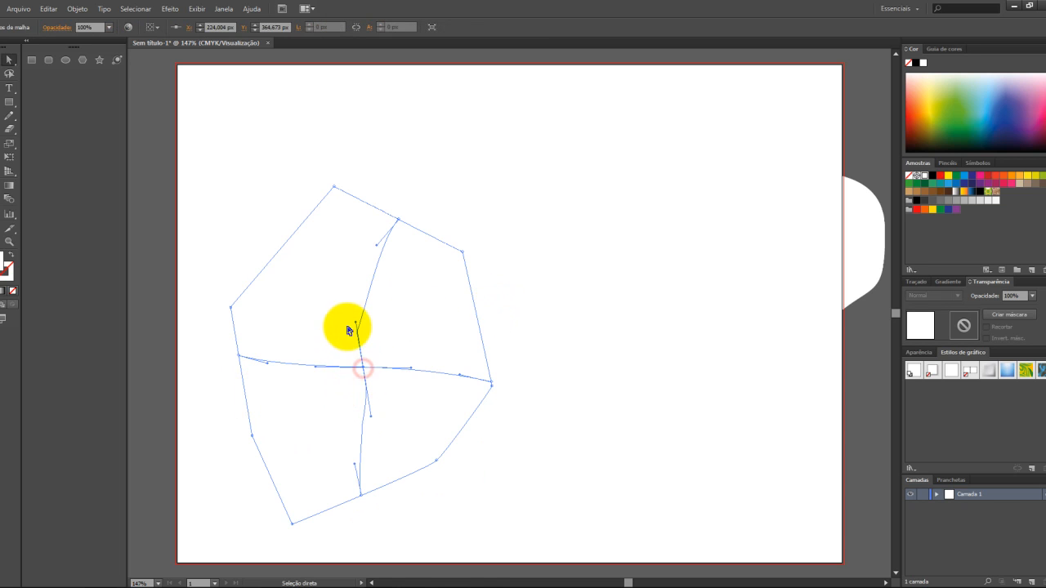
{"action": "left_click_drag", "start_coordinate": [356, 327], "coordinate": [378, 330]}
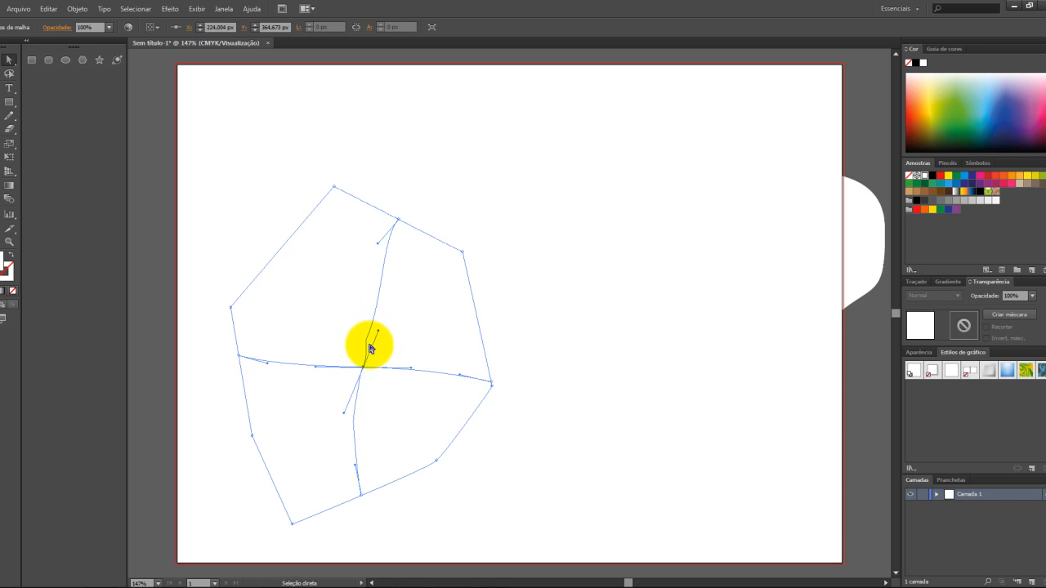
{"action": "left_click", "coordinate": [365, 341]}
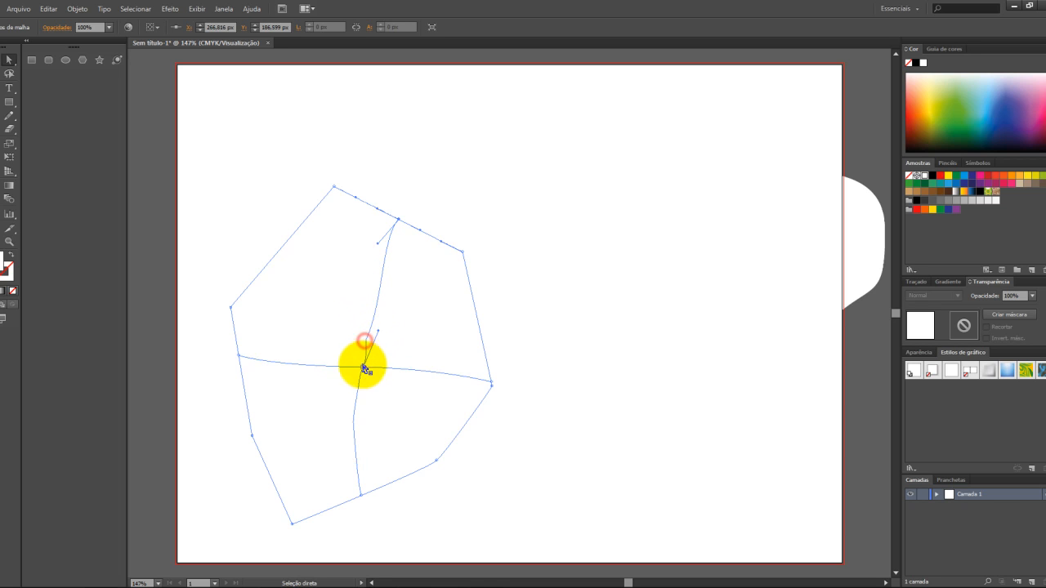
{"action": "left_click_drag", "start_coordinate": [364, 372], "coordinate": [376, 411]}
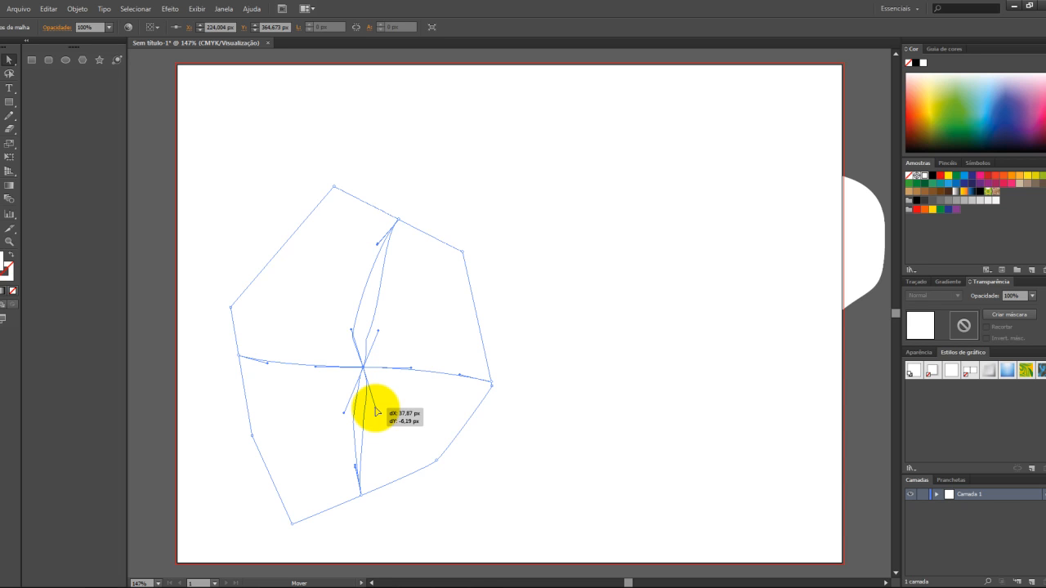
{"action": "mouse_move", "coordinate": [375, 411]}
{"action": "left_mouse_down"}
{"action": "mouse_move", "coordinate": [351, 411]}
{"action": "mouse_move", "coordinate": [382, 398]}
{"action": "left_mouse_up"}
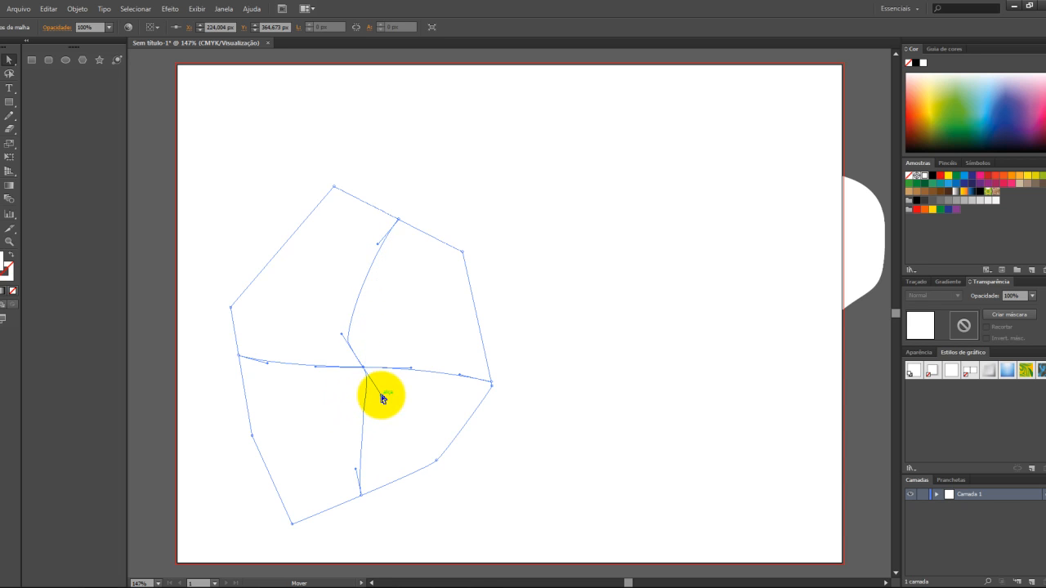
Add further mesh points to the polygon above its centre, toward its upper right and near its bottom.
{"action": "key", "text": "u"}
{"action": "left_click", "coordinate": [363, 335]}
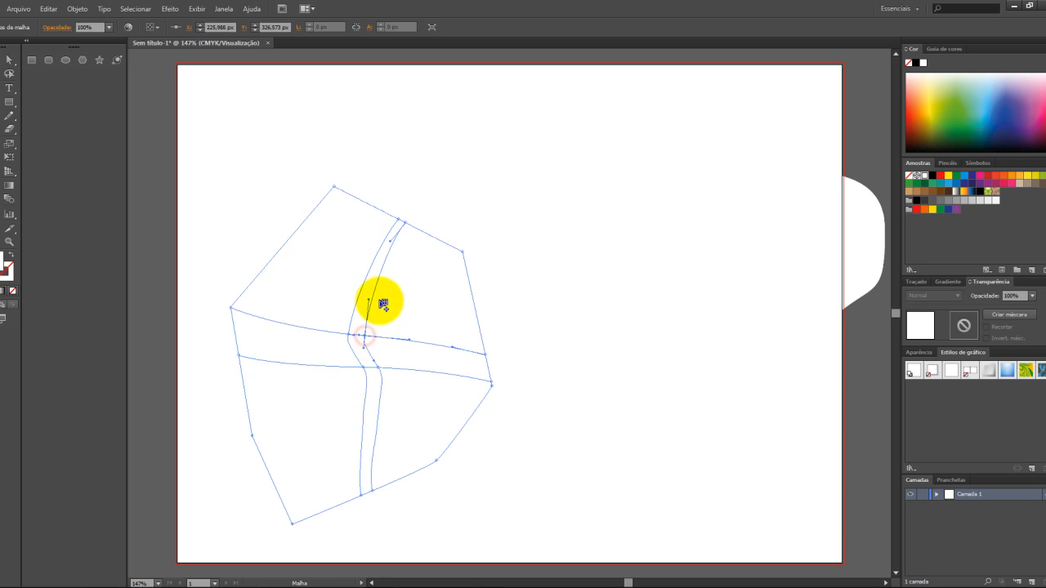
{"action": "left_click", "coordinate": [405, 283]}
{"action": "left_click", "coordinate": [336, 463]}
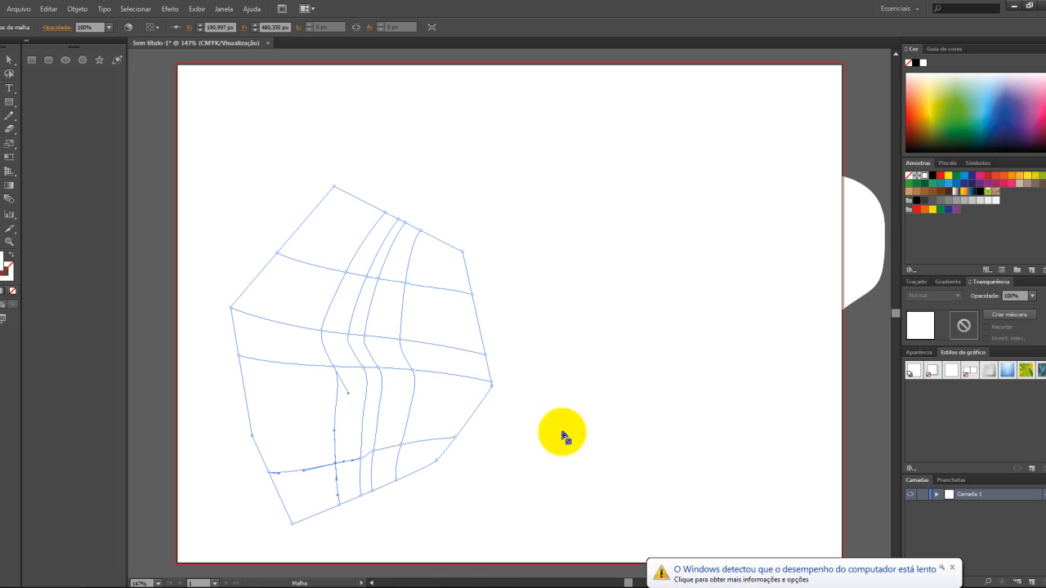
{"action": "left_click", "coordinate": [952, 568]}
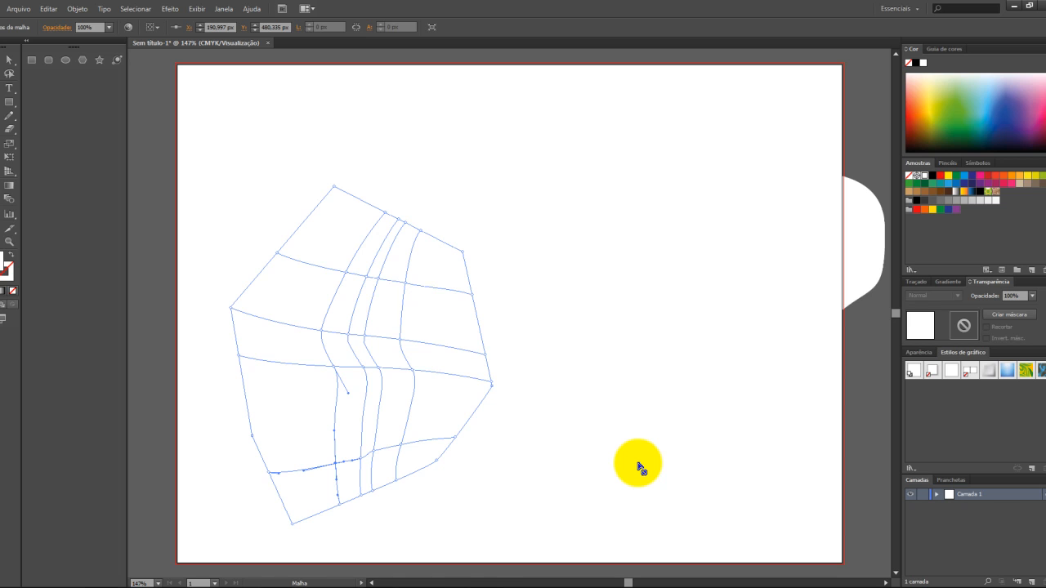
Delete the meshed polygon and the meshed curved shape to clear the artboard.
{"action": "key", "text": "v"}
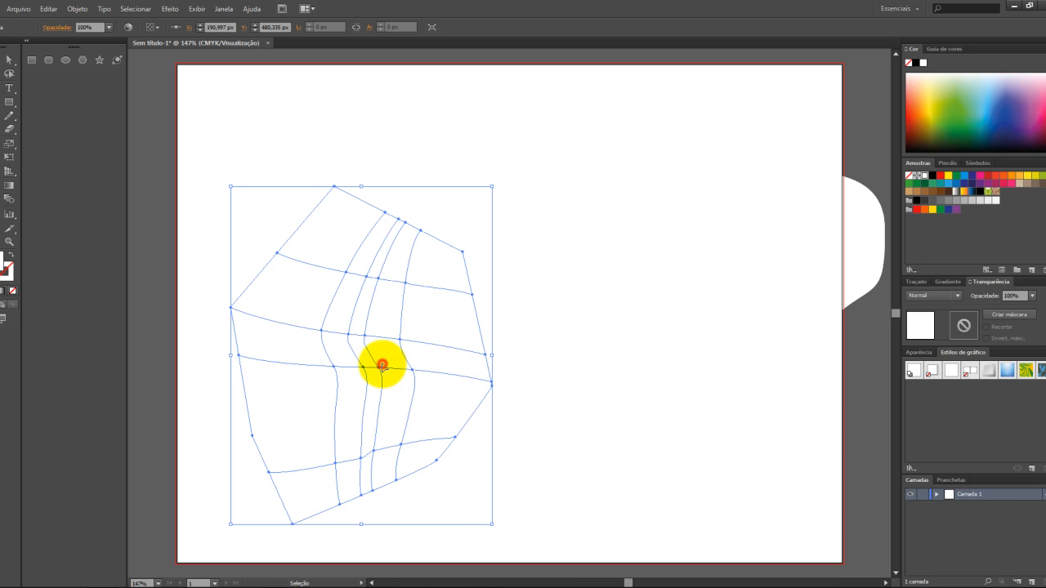
{"action": "left_click_drag", "start_coordinate": [382, 368], "coordinate": [863, 268]}
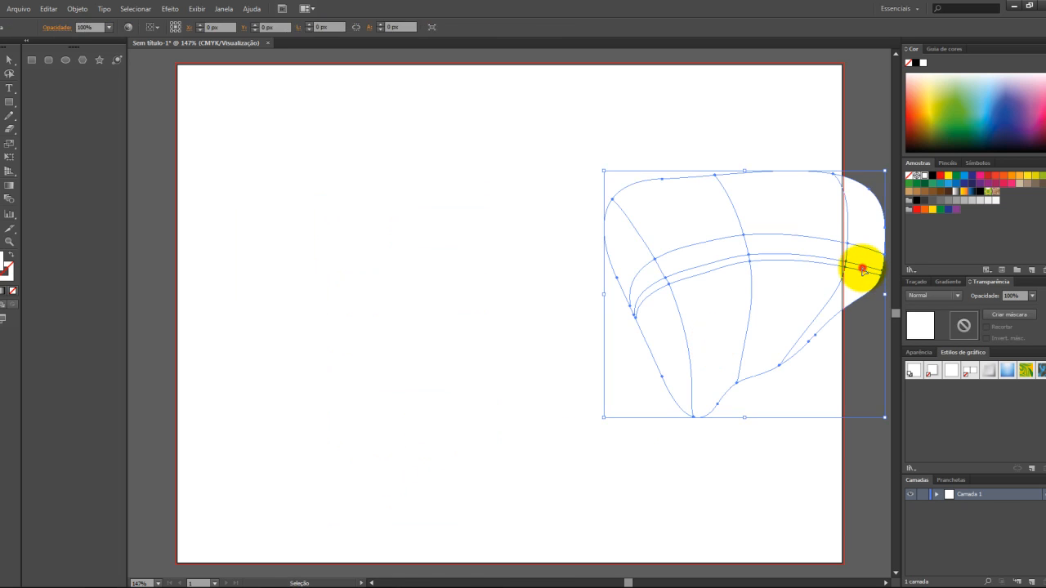
{"action": "key", "text": "Delete"}
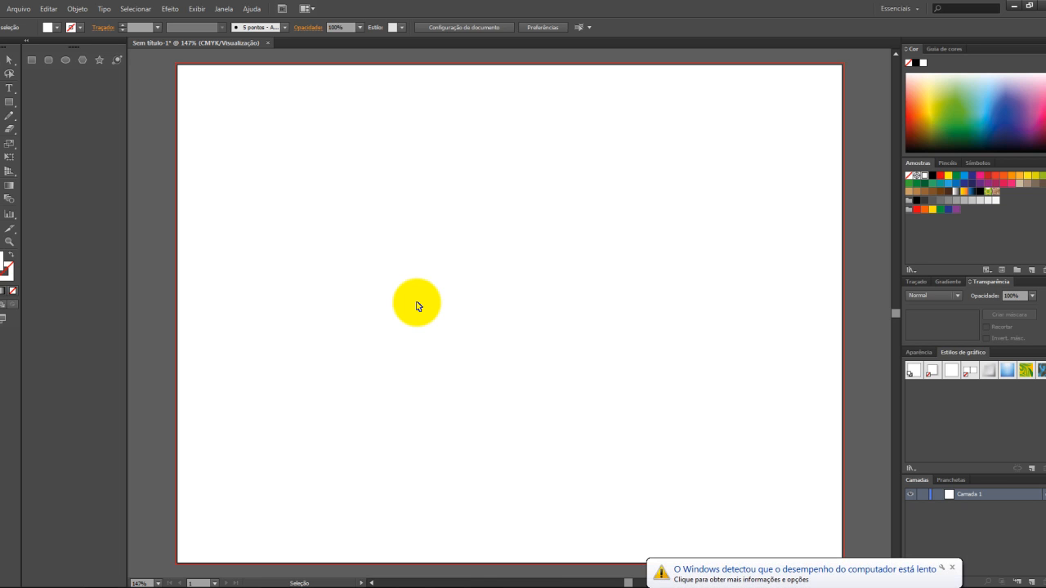
{"action": "left_click", "coordinate": [951, 567]}
{"action": "left_click", "coordinate": [648, 385]}
Draw a square of about 173 px on the artboard's left half and a circle about 189 px across on its right half.
{"action": "key", "text": "m"}
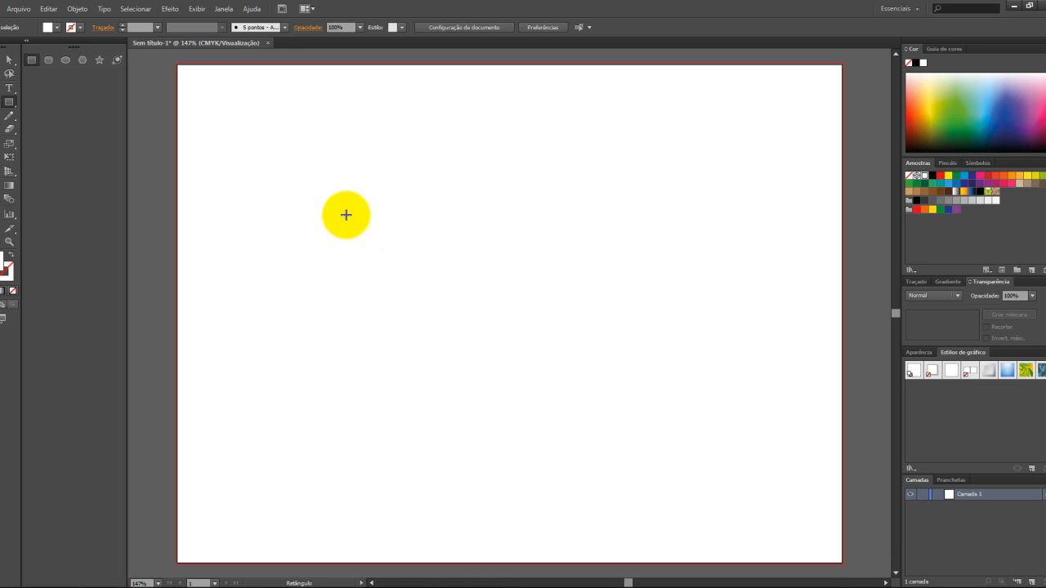
{"action": "left_click_drag", "start_coordinate": [325, 203], "coordinate": [470, 347]}
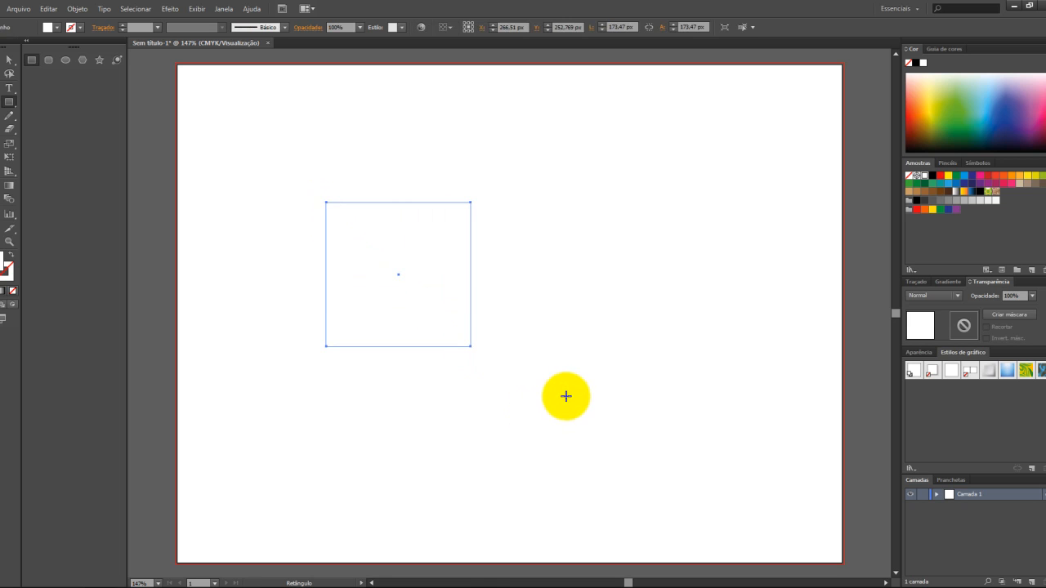
{"action": "key", "text": "l"}
{"action": "left_click_drag", "start_coordinate": [618, 226], "coordinate": [728, 384]}
{"action": "key", "text": "v"}
{"action": "key", "text": "ctrl+z"}
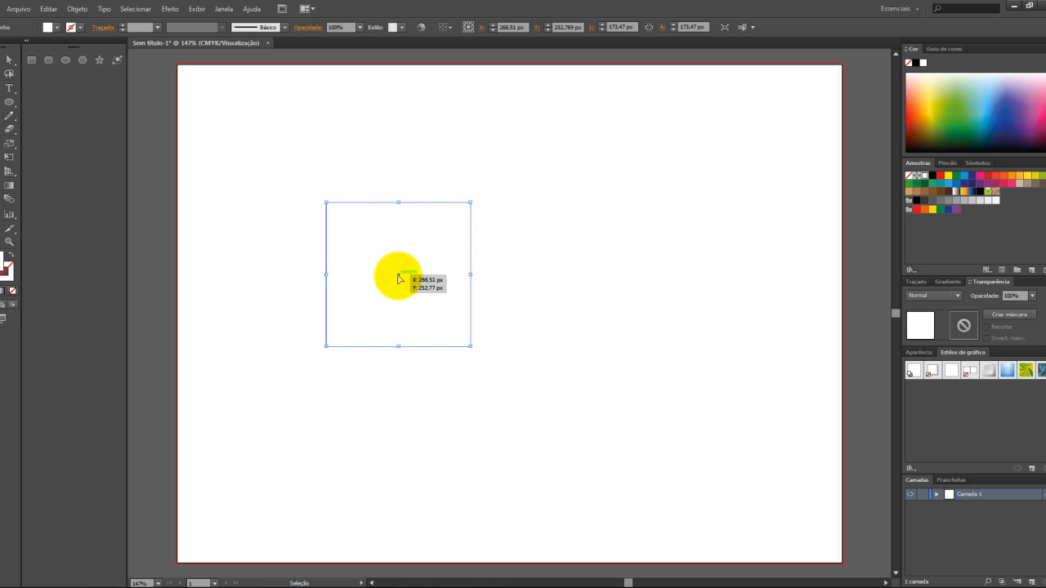
Add a mesh point at the square's centre and more mesh points around it to form a dense grid.
{"action": "key", "text": "u"}
{"action": "left_click", "coordinate": [402, 278]}
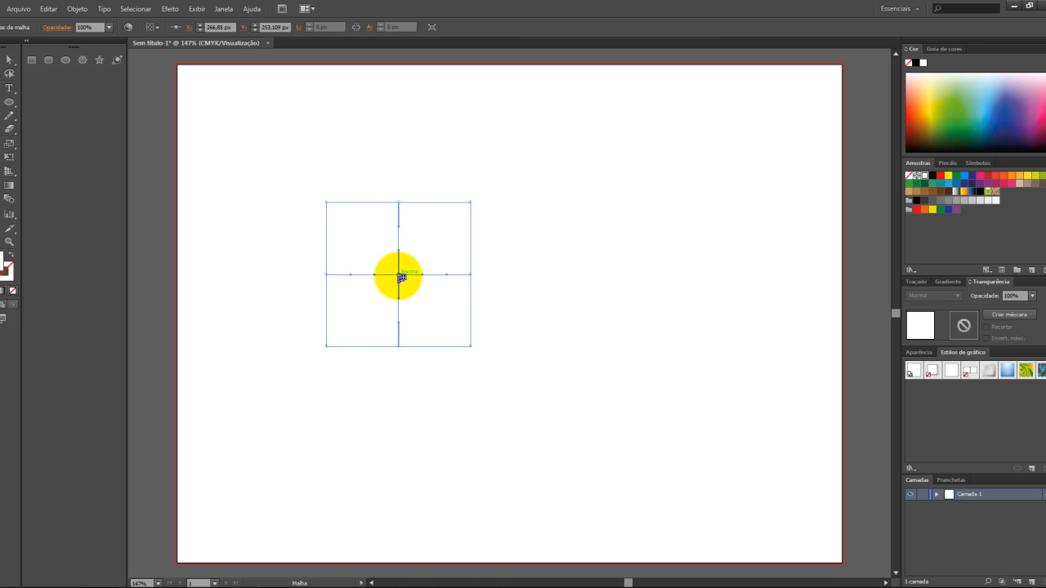
{"action": "left_click", "coordinate": [358, 257]}
{"action": "left_click", "coordinate": [385, 258]}
{"action": "left_click", "coordinate": [410, 258]}
{"action": "left_click", "coordinate": [438, 264]}
{"action": "left_click", "coordinate": [445, 297]}
{"action": "left_click", "coordinate": [447, 310]}
{"action": "left_click", "coordinate": [399, 323]}
{"action": "left_click", "coordinate": [374, 325]}
{"action": "left_click", "coordinate": [325, 326]}
{"action": "left_click", "coordinate": [334, 286]}
{"action": "left_click", "coordinate": [341, 250]}
{"action": "left_click", "coordinate": [429, 239]}
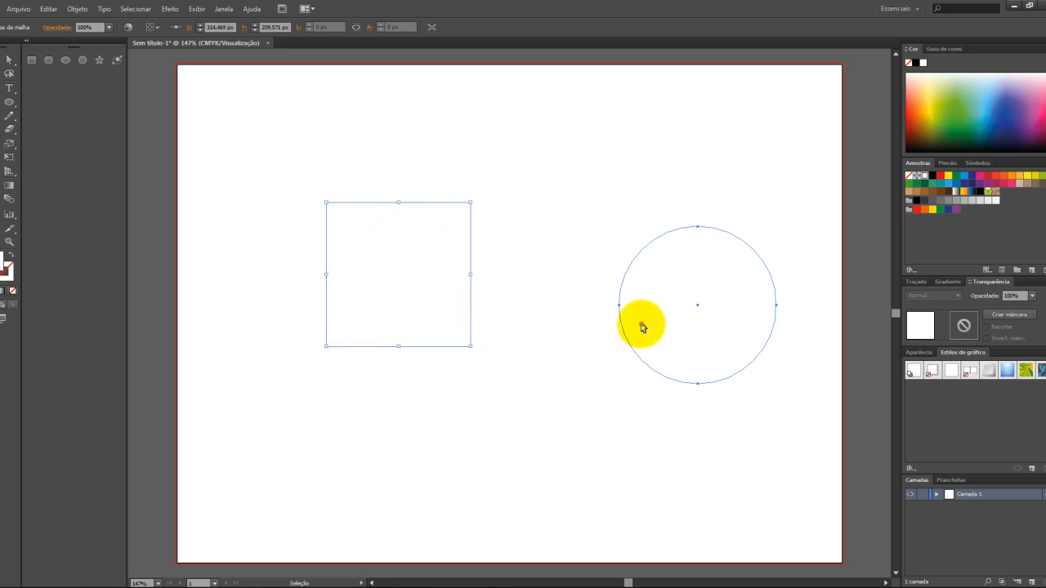
Add a mesh point at the circle's centre and more mesh points across it to form a dense curved grid.
{"action": "left_click", "coordinate": [641, 325]}
{"action": "key", "text": "u"}
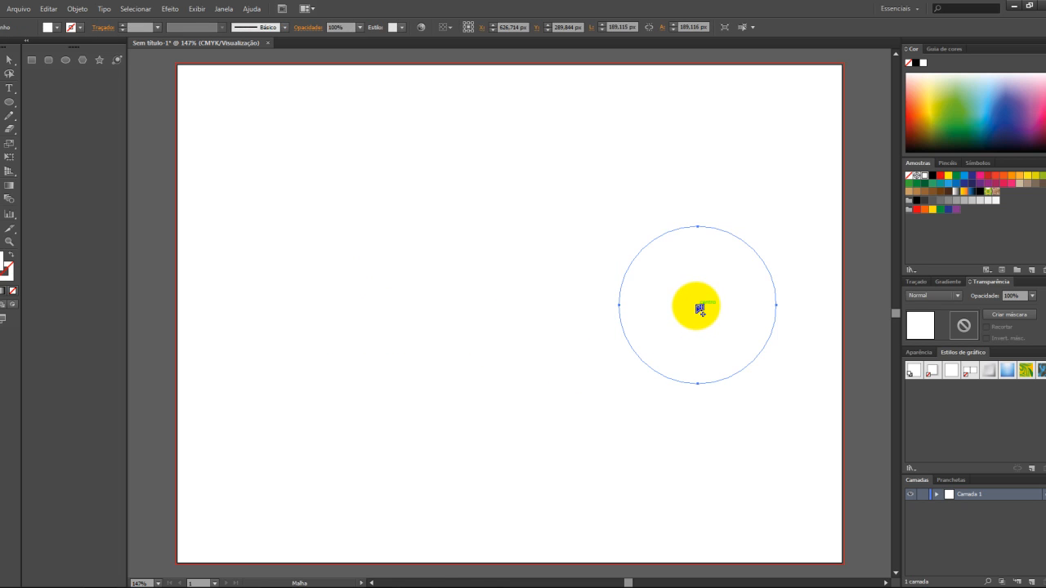
{"action": "left_click", "coordinate": [698, 307]}
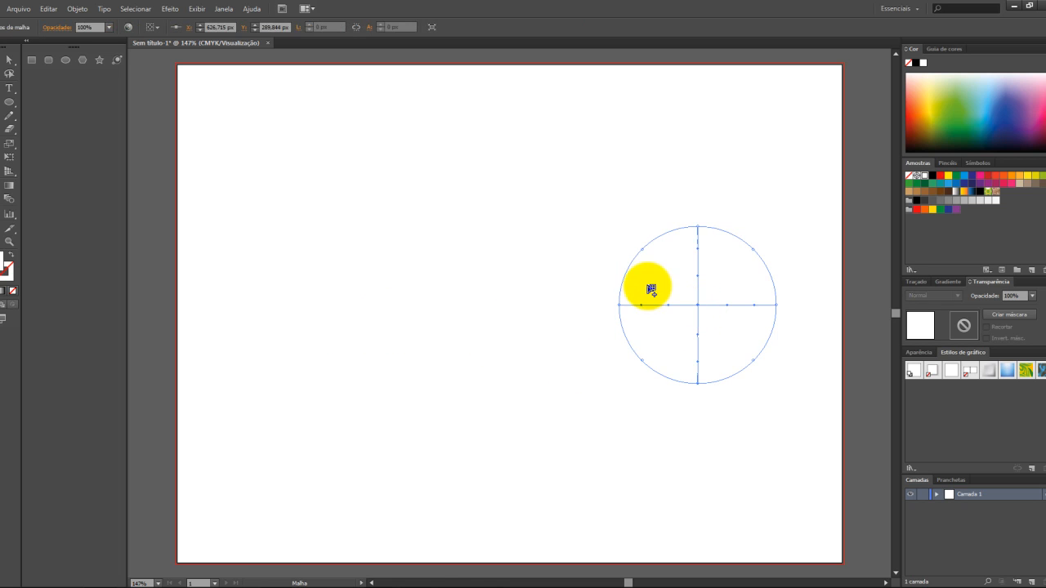
{"action": "left_click", "coordinate": [635, 282]}
{"action": "left_click", "coordinate": [694, 281]}
{"action": "left_click", "coordinate": [724, 292]}
{"action": "left_click", "coordinate": [734, 293]}
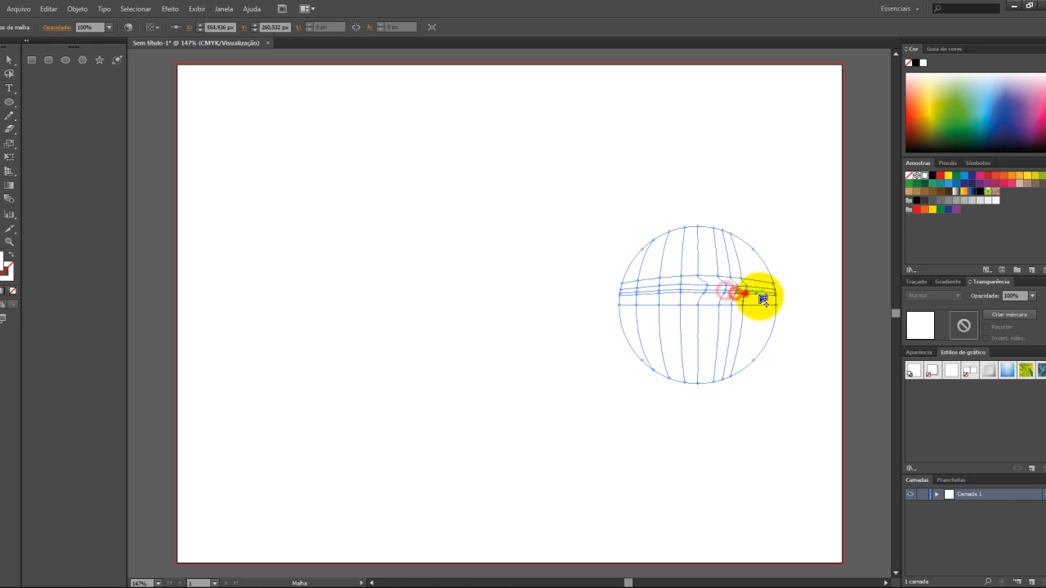
{"action": "left_click", "coordinate": [759, 326]}
{"action": "left_click", "coordinate": [739, 341]}
{"action": "left_click", "coordinate": [701, 346]}
{"action": "left_click", "coordinate": [651, 359]}
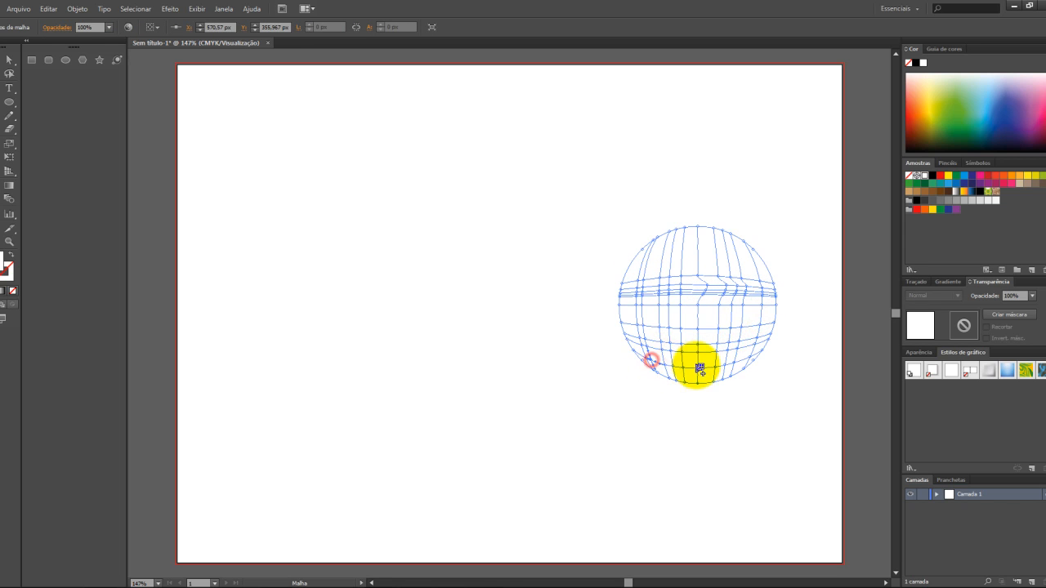
{"action": "left_click", "coordinate": [748, 263]}
{"action": "left_click", "coordinate": [729, 260]}
{"action": "left_click", "coordinate": [634, 283]}
{"action": "key", "text": "v"}
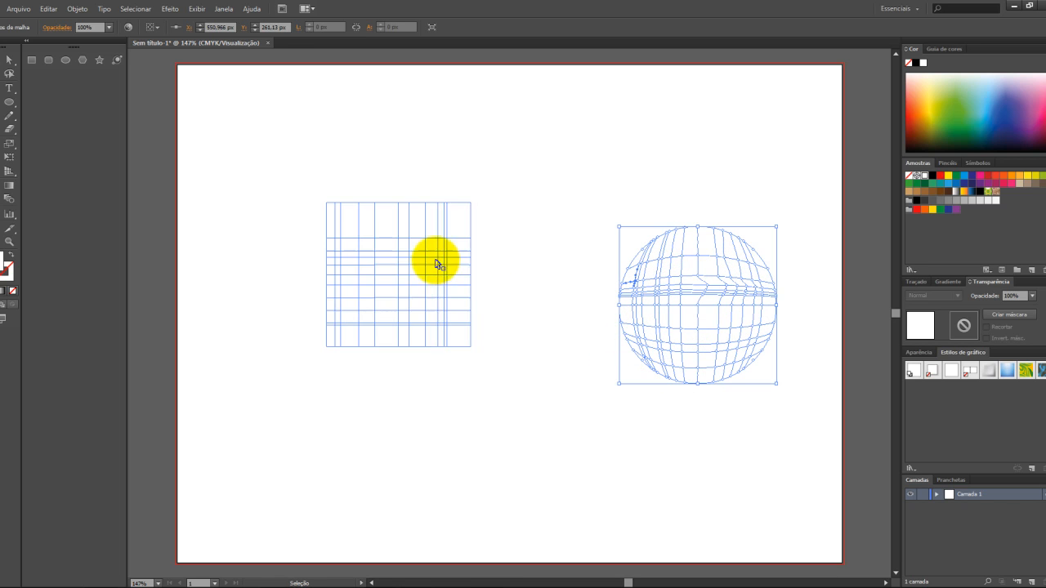
Delete the meshed square and the meshed circle to clear the artboard.
{"action": "left_click_drag", "start_coordinate": [292, 151], "coordinate": [804, 477]}
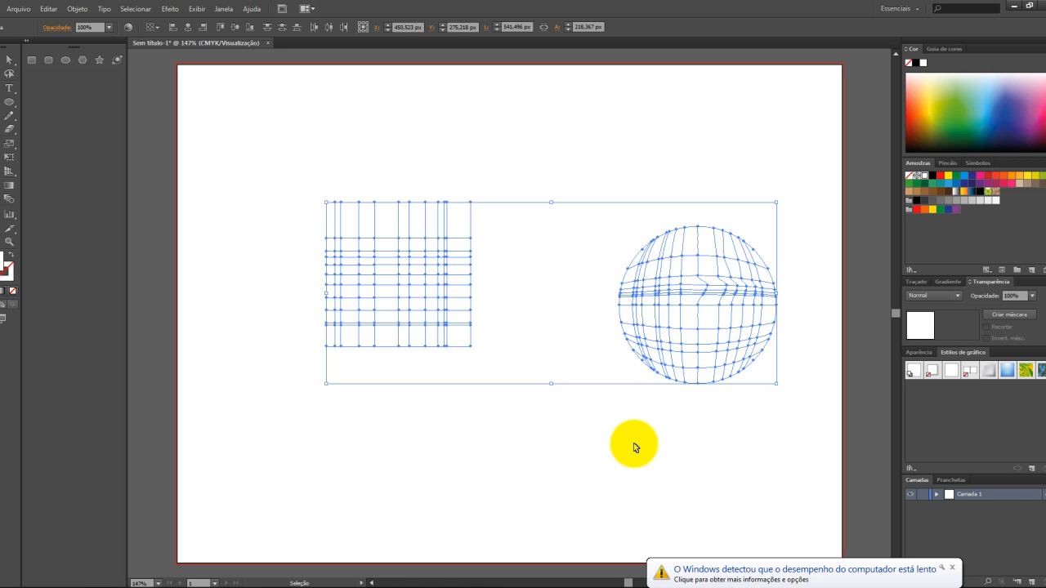
{"action": "left_click", "coordinate": [952, 568]}
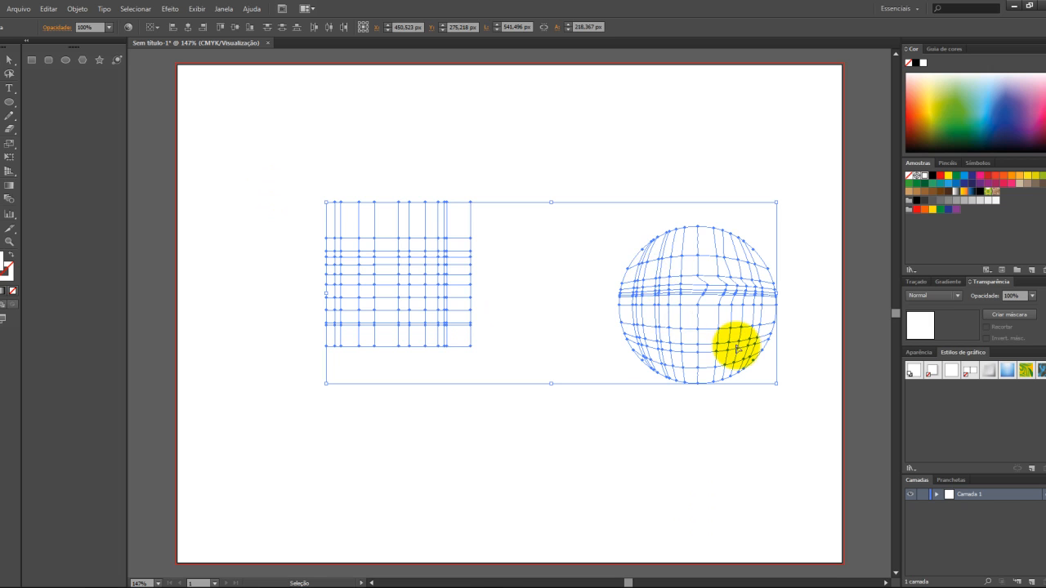
{"action": "left_click", "coordinate": [690, 473]}
Draw a rectangle of about 289 × 201 px mid-artboard and add a mesh point at its centre.
{"action": "key", "text": "m"}
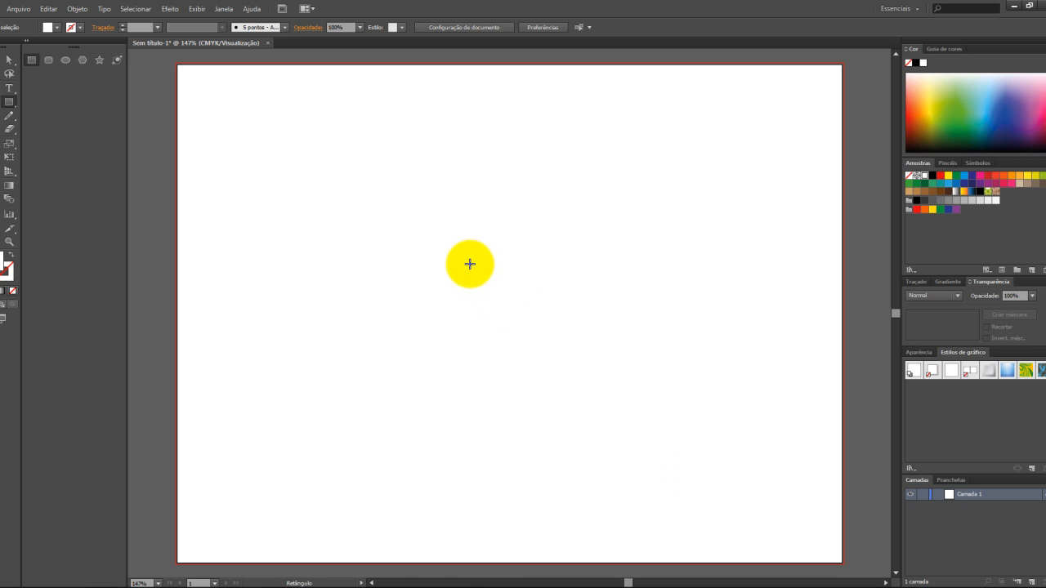
{"action": "left_click_drag", "start_coordinate": [397, 217], "coordinate": [639, 384]}
{"action": "key", "text": "u"}
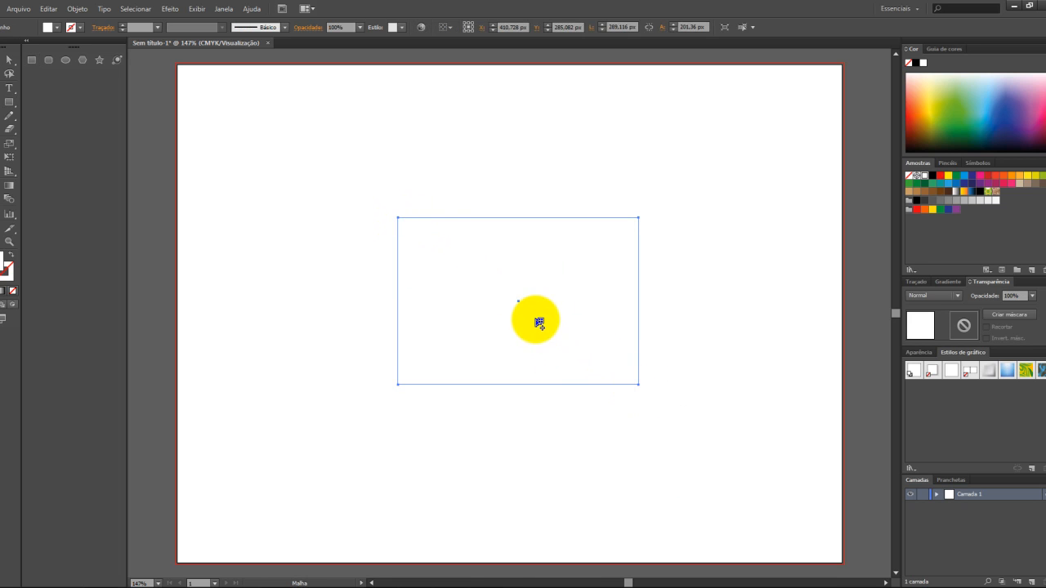
{"action": "left_click", "coordinate": [519, 301]}
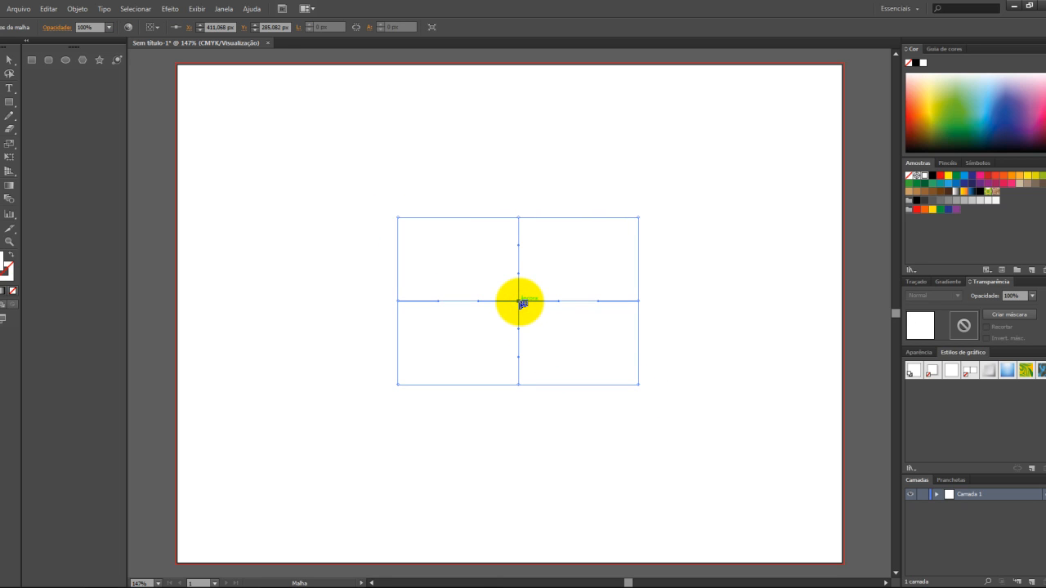
Move the rectangle's central mesh point diagonally down and right to about X 437 px, Y 306 px.
{"action": "key", "text": "z"}
{"action": "left_click_drag", "start_coordinate": [385, 188], "coordinate": [682, 437]}
{"action": "key", "text": "a"}
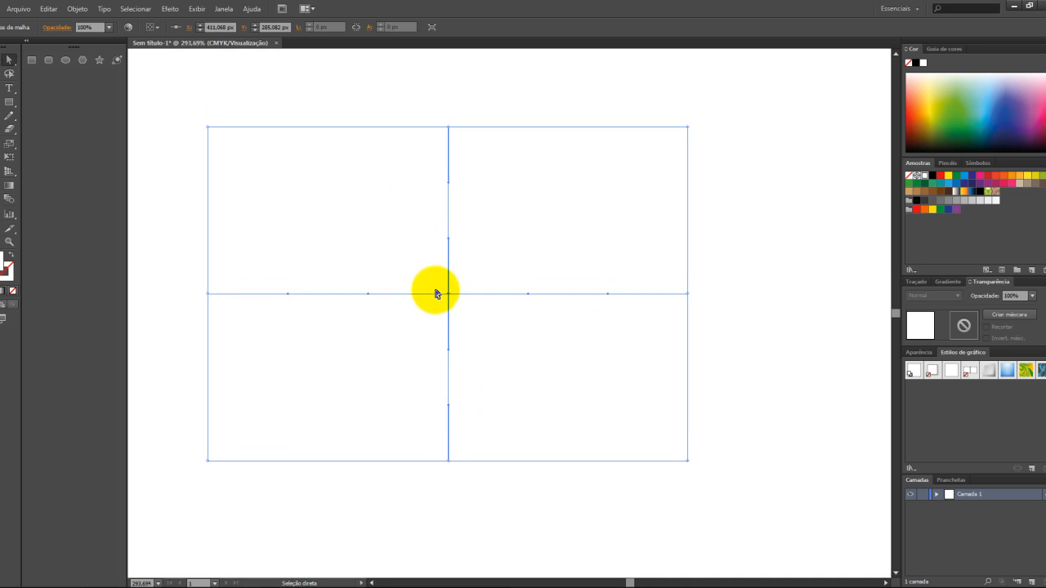
{"action": "left_click_drag", "start_coordinate": [448, 294], "coordinate": [491, 327]}
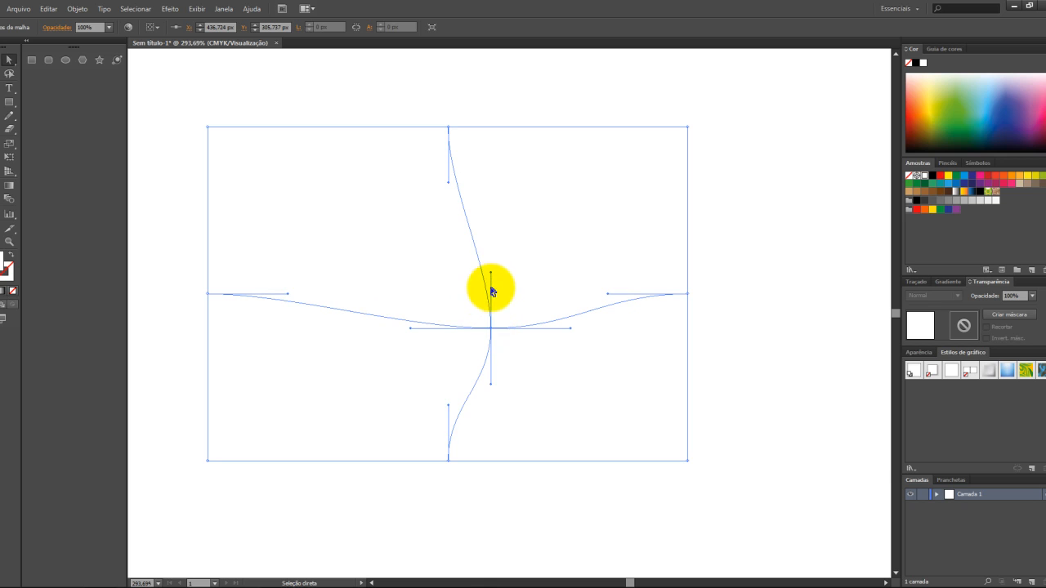
Tilt the moved mesh point's vertical handles slightly and swing its left handle up and then down to bend the horizontal mesh line.
{"action": "mouse_move", "coordinate": [492, 384]}
{"action": "left_mouse_down"}
{"action": "mouse_move", "coordinate": [482, 383]}
{"action": "mouse_move", "coordinate": [518, 386]}
{"action": "mouse_move", "coordinate": [496, 385]}
{"action": "left_mouse_up"}
{"action": "left_click_drag", "start_coordinate": [491, 273], "coordinate": [496, 279]}
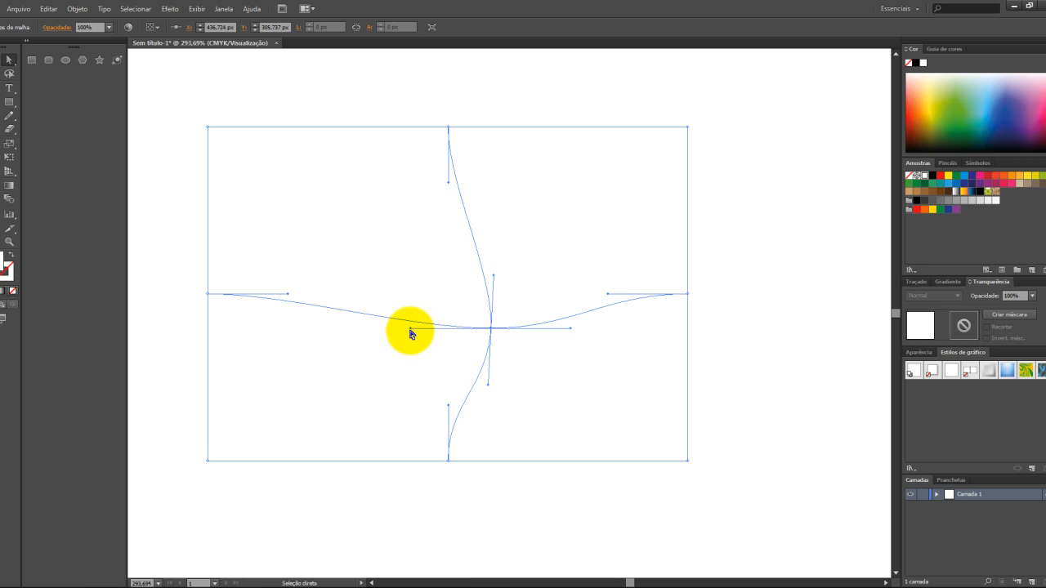
{"action": "left_click_drag", "start_coordinate": [411, 330], "coordinate": [412, 333]}
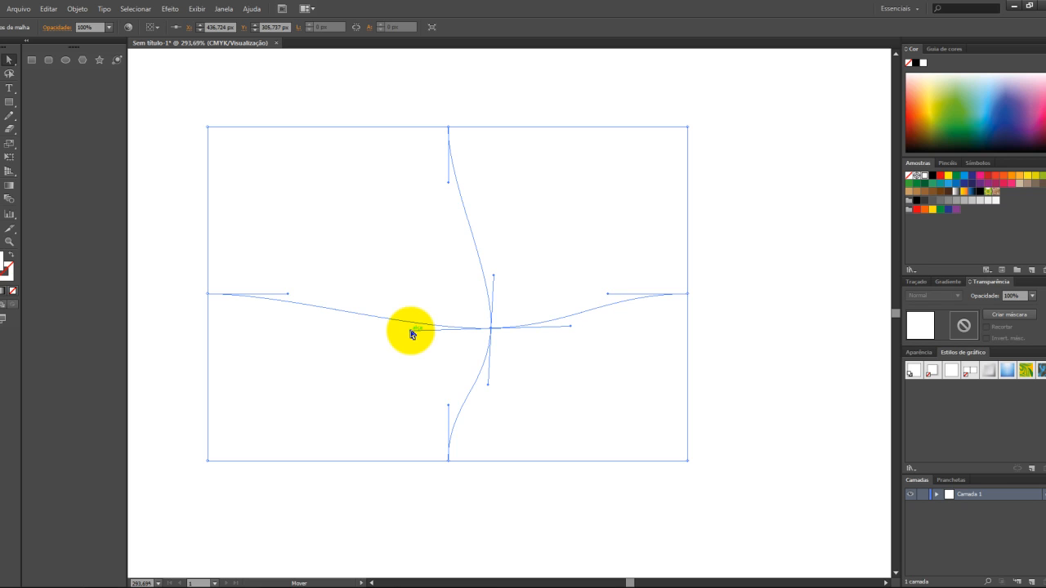
{"action": "left_click_drag", "start_coordinate": [411, 332], "coordinate": [419, 260]}
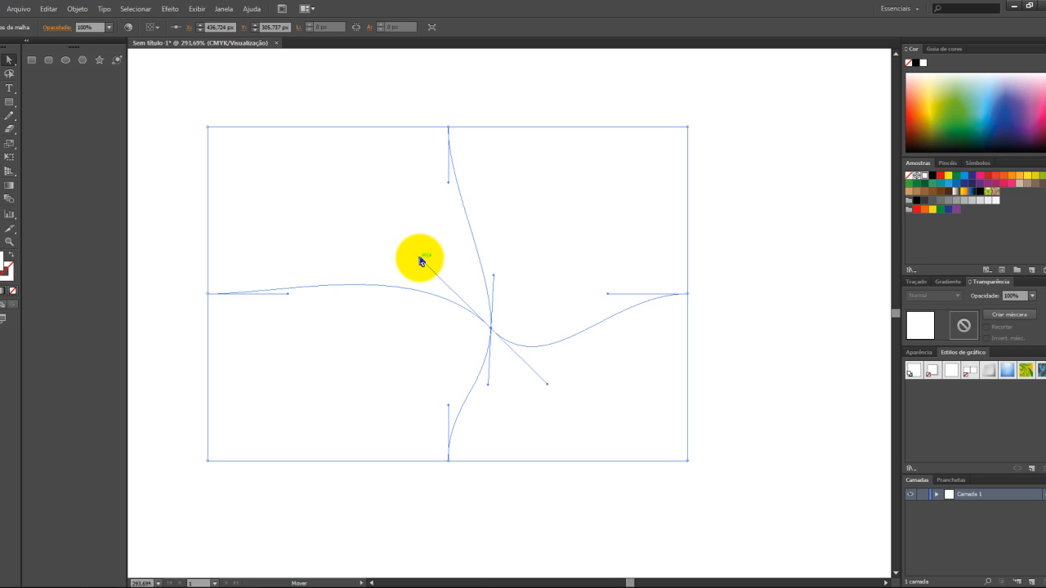
{"action": "left_click_drag", "start_coordinate": [420, 261], "coordinate": [425, 384]}
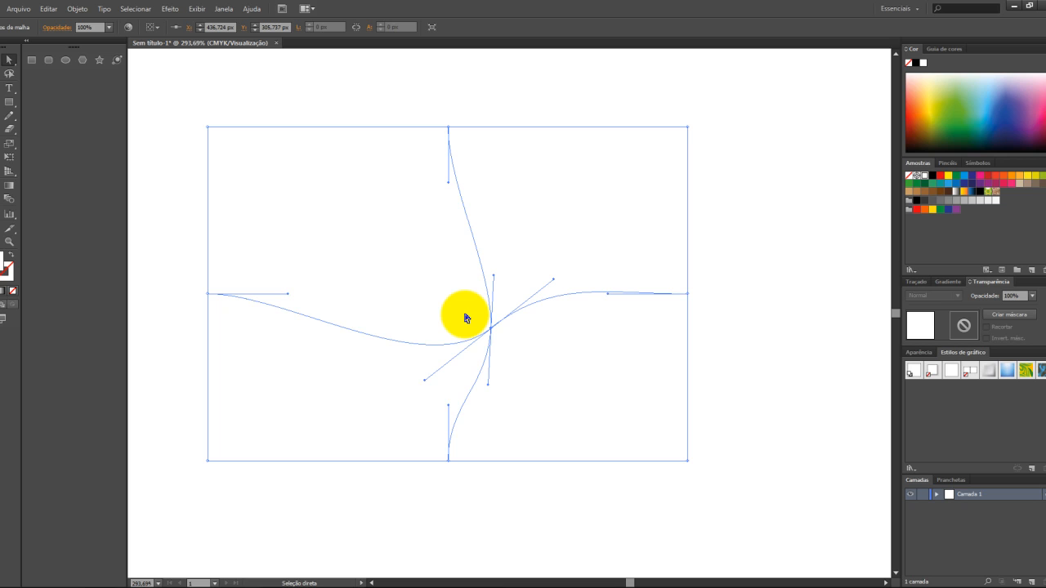
Add a mesh point on the left part of the horizontal mesh line, near X 322 px, and tilt its right handle upward.
{"action": "key", "text": "u"}
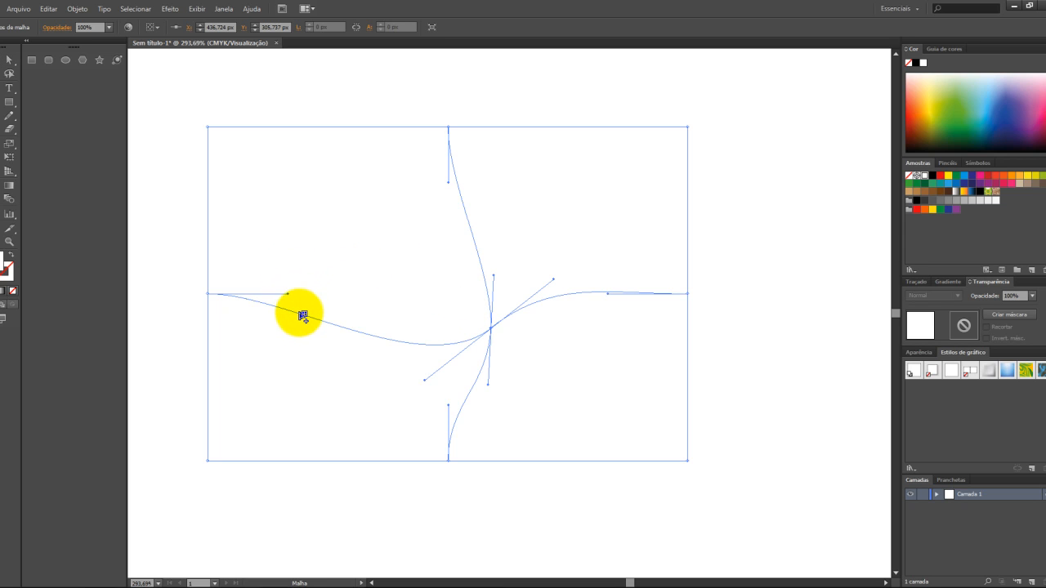
{"action": "left_click", "coordinate": [301, 313]}
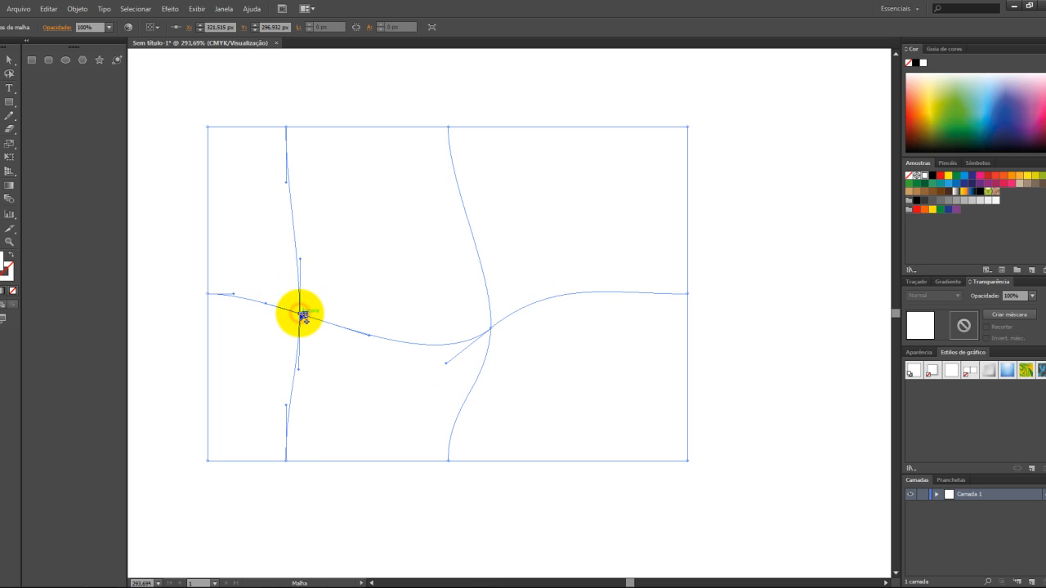
{"action": "key", "text": "a"}
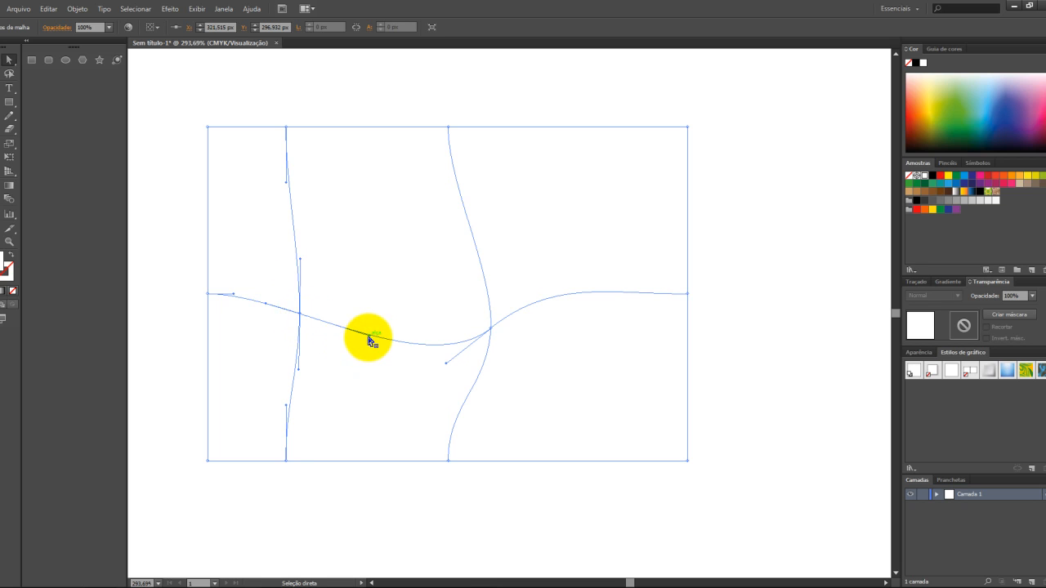
{"action": "left_click_drag", "start_coordinate": [370, 335], "coordinate": [376, 305]}
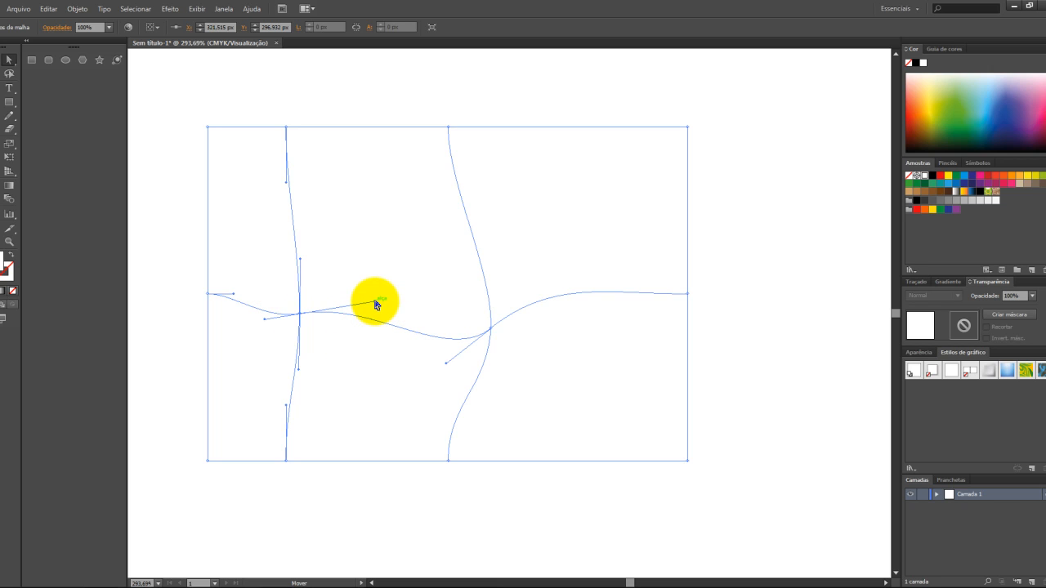
Colour the left mesh point blue and the mesh point nearer the rectangle's centre pink.
{"action": "left_click", "coordinate": [299, 316]}
{"action": "left_click", "coordinate": [1003, 116]}
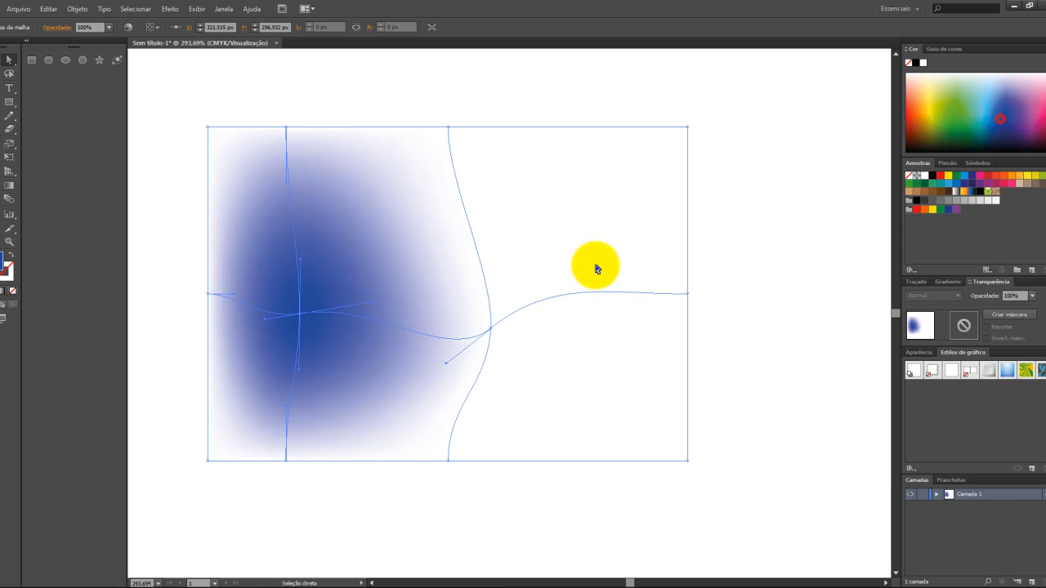
{"action": "left_click", "coordinate": [491, 329]}
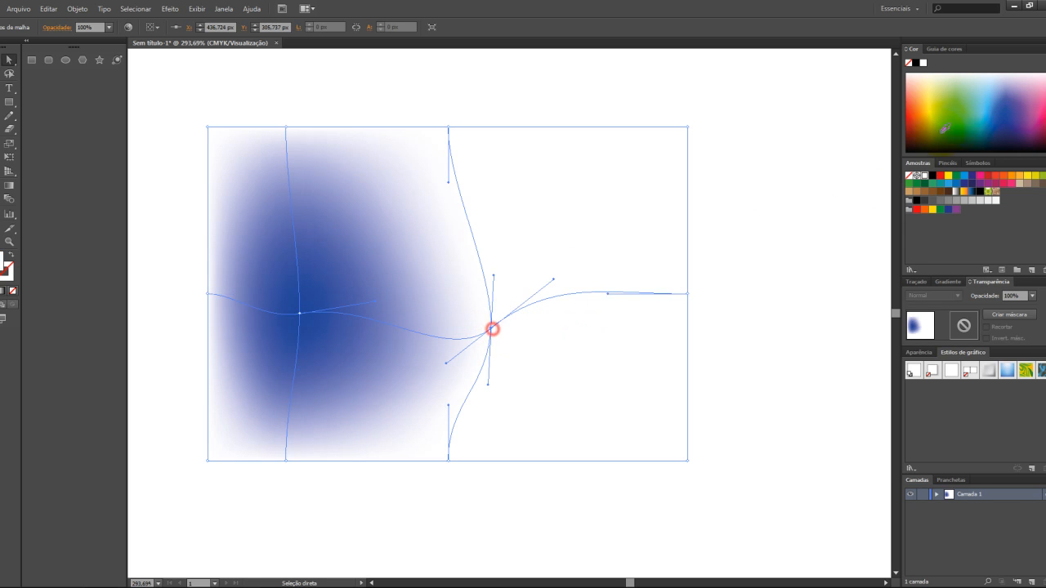
{"action": "left_click", "coordinate": [1036, 97]}
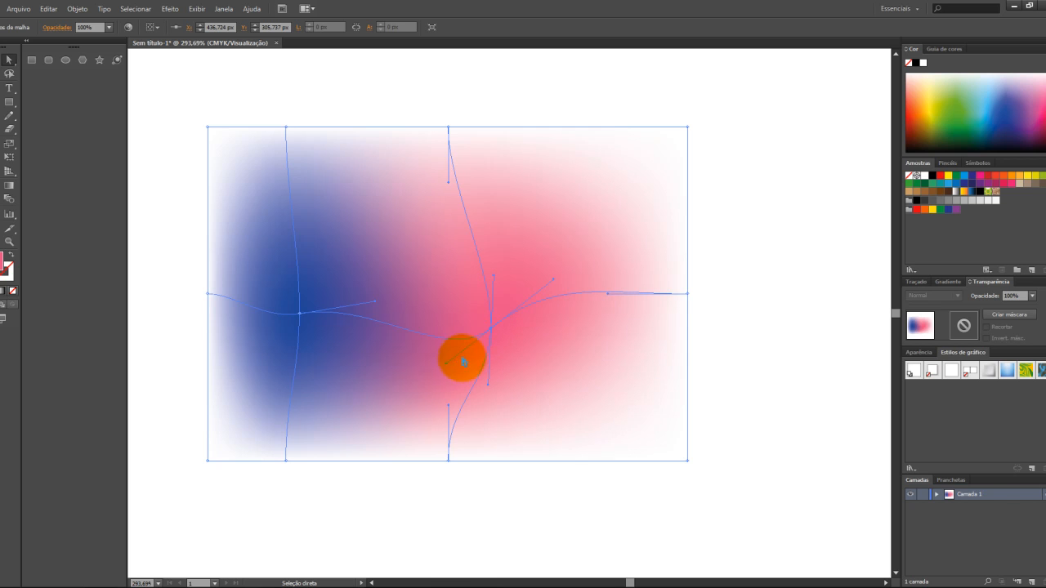
Flatten and lengthen the pink point's left handle, and extend the blue point's right handle toward the pink point.
{"action": "left_click_drag", "start_coordinate": [445, 365], "coordinate": [430, 340]}
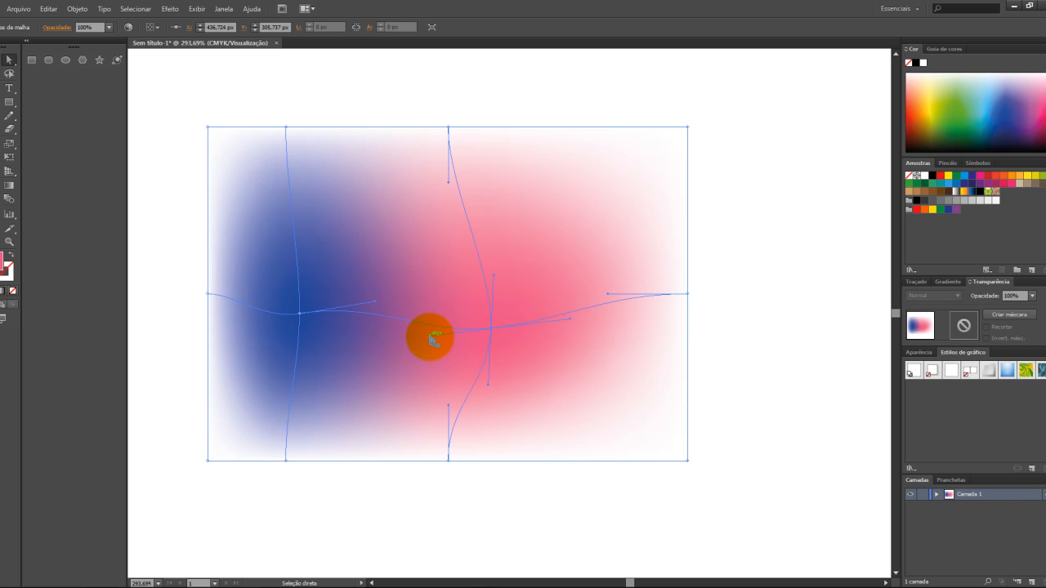
{"action": "left_click_drag", "start_coordinate": [431, 338], "coordinate": [347, 337]}
{"action": "left_click_drag", "start_coordinate": [348, 338], "coordinate": [347, 335]}
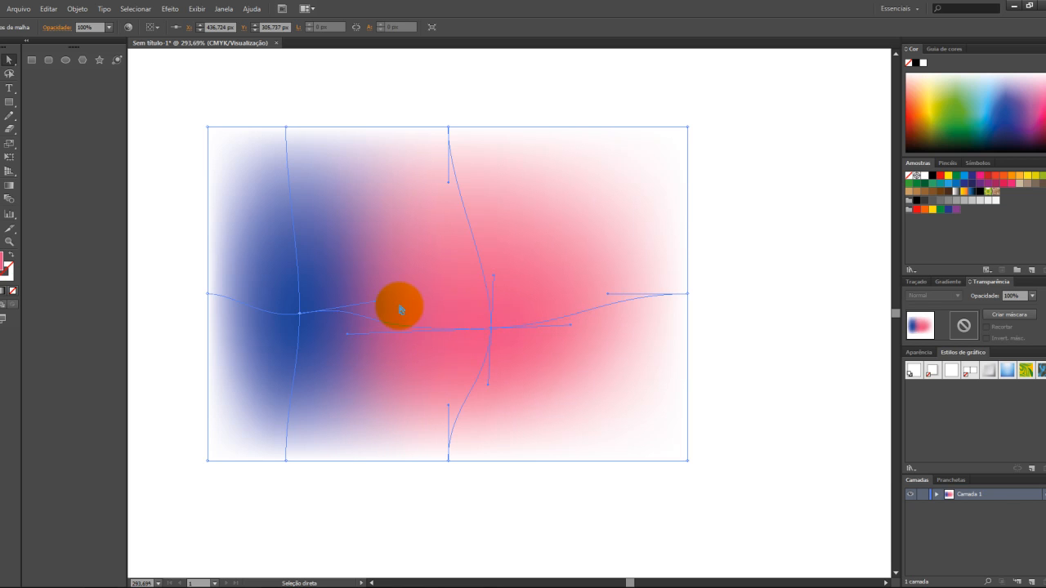
{"action": "left_click", "coordinate": [374, 302]}
{"action": "left_click_drag", "start_coordinate": [377, 304], "coordinate": [462, 312]}
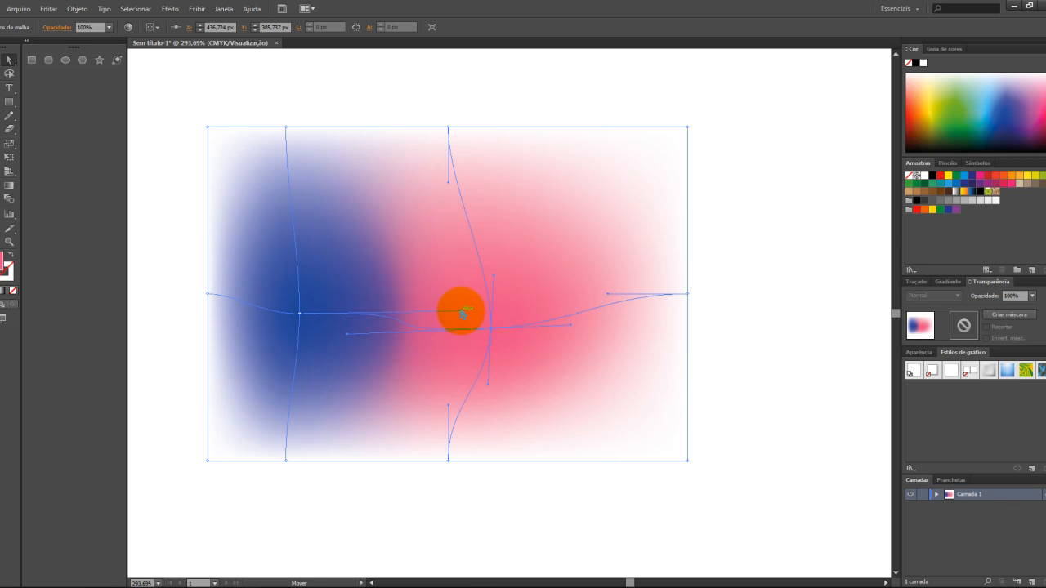
{"action": "left_click", "coordinate": [467, 281]}
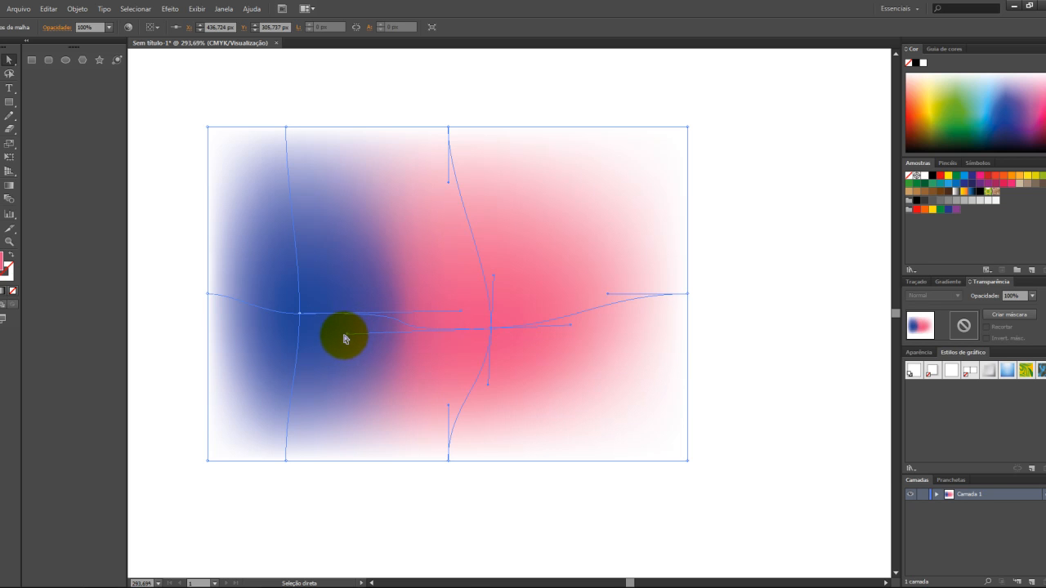
Shorten the pink point's left handle, then vary the length of the blue point's right handle, ending with it very short.
{"action": "left_click_drag", "start_coordinate": [347, 334], "coordinate": [374, 330]}
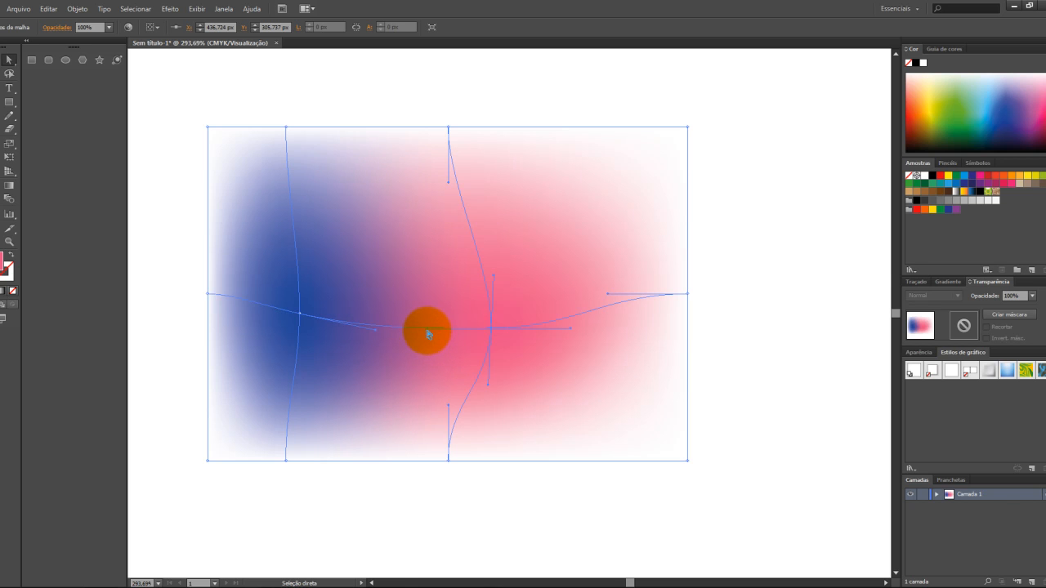
{"action": "left_click_drag", "start_coordinate": [429, 330], "coordinate": [425, 335]}
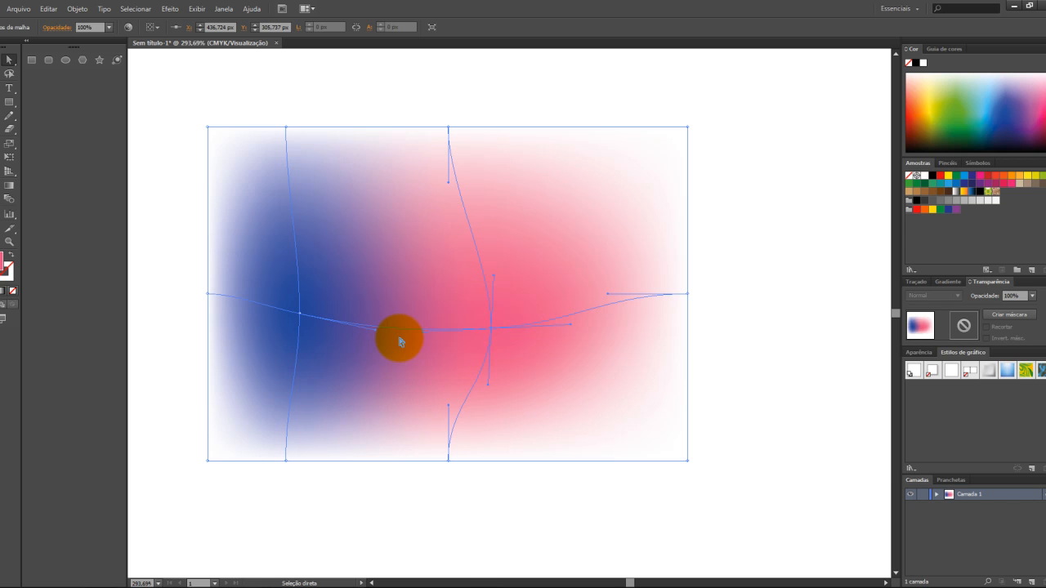
{"action": "left_click_drag", "start_coordinate": [378, 329], "coordinate": [346, 338]}
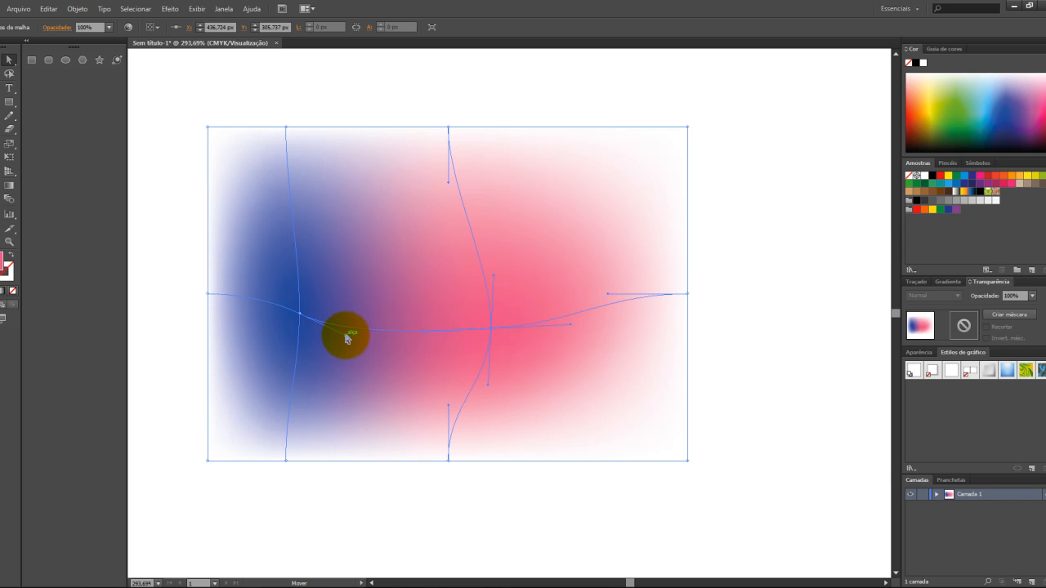
{"action": "left_click_drag", "start_coordinate": [346, 338], "coordinate": [453, 347]}
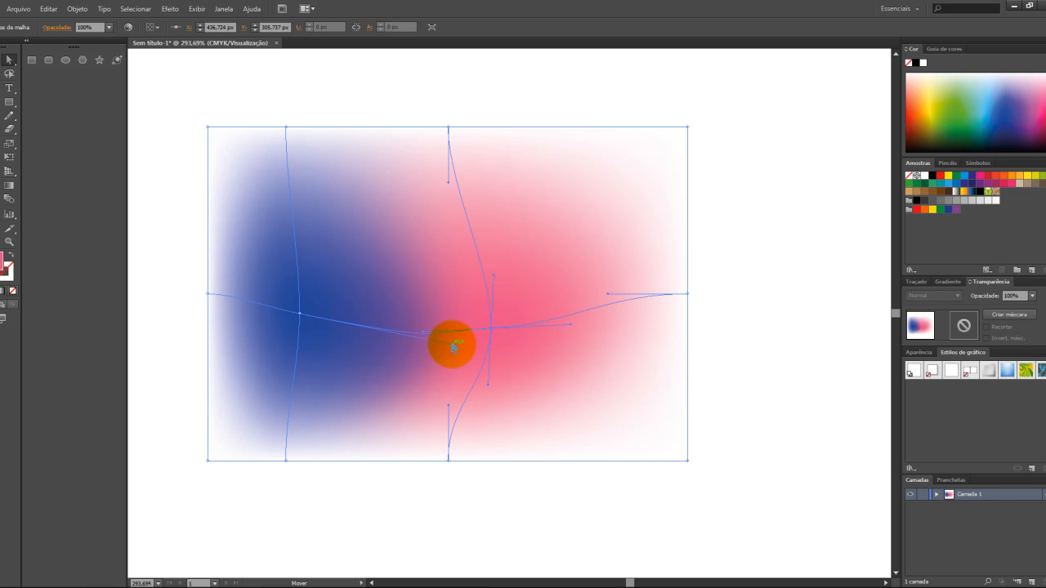
{"action": "left_click_drag", "start_coordinate": [451, 346], "coordinate": [310, 321]}
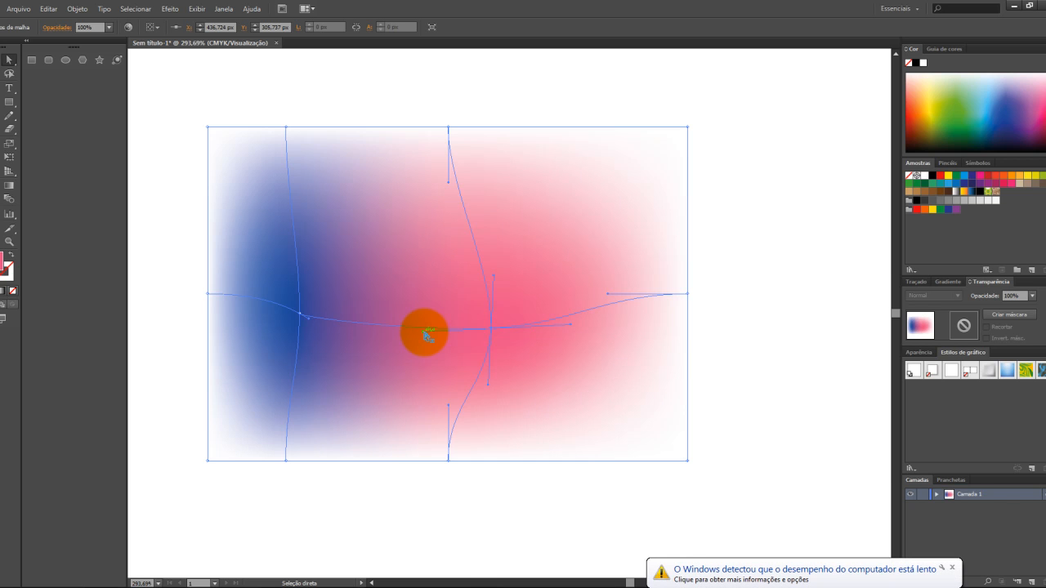
Delete the blue and pink mesh rectangle completely.
{"action": "left_click", "coordinate": [944, 569]}
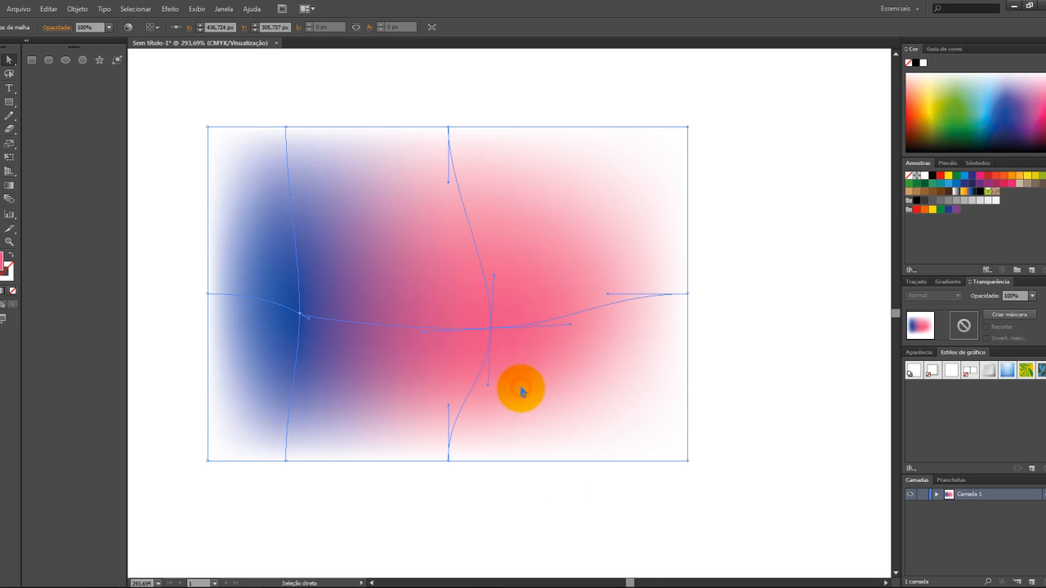
{"action": "key", "text": "Delete"}
{"action": "mouse_move", "coordinate": [163, 86]}
{"action": "left_mouse_down"}
{"action": "mouse_move", "coordinate": [220, 144]}
{"action": "mouse_move", "coordinate": [746, 524]}
{"action": "left_mouse_up"}
{"action": "key", "text": "Delete"}
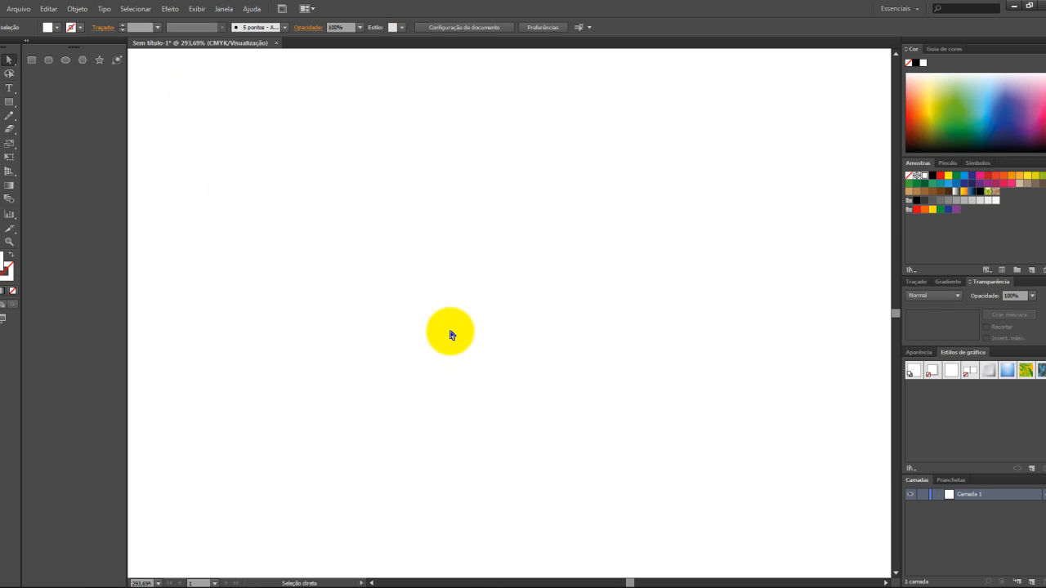
Draw a wide rectangle of about 218 × 84 px on the empty artboard.
{"action": "key", "text": "m"}
{"action": "left_click_drag", "start_coordinate": [376, 213], "coordinate": [738, 353]}
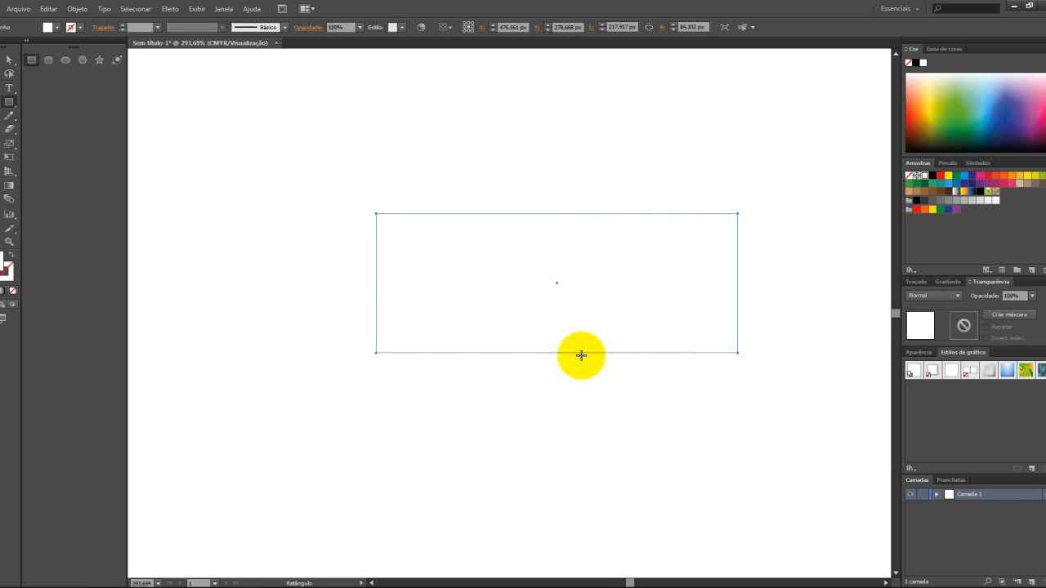
{"action": "key", "text": "v"}
{"action": "left_click_drag", "start_coordinate": [577, 397], "coordinate": [534, 408]}
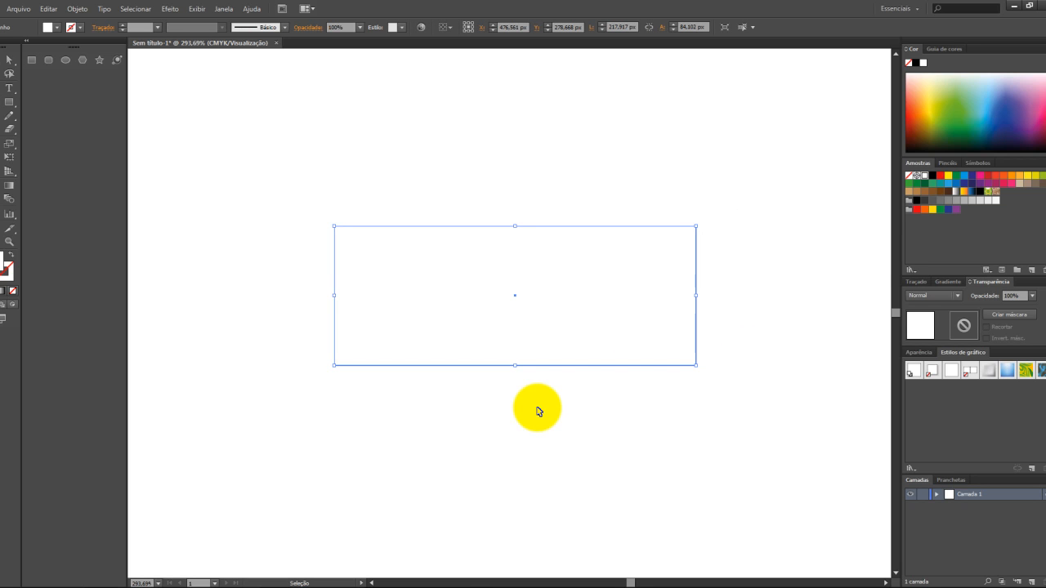
{"action": "scroll", "coordinate": [540, 411], "scroll_direction": "down", "scroll_amount": 3}
{"action": "scroll", "coordinate": [539, 411], "scroll_direction": "down", "scroll_amount": 4}
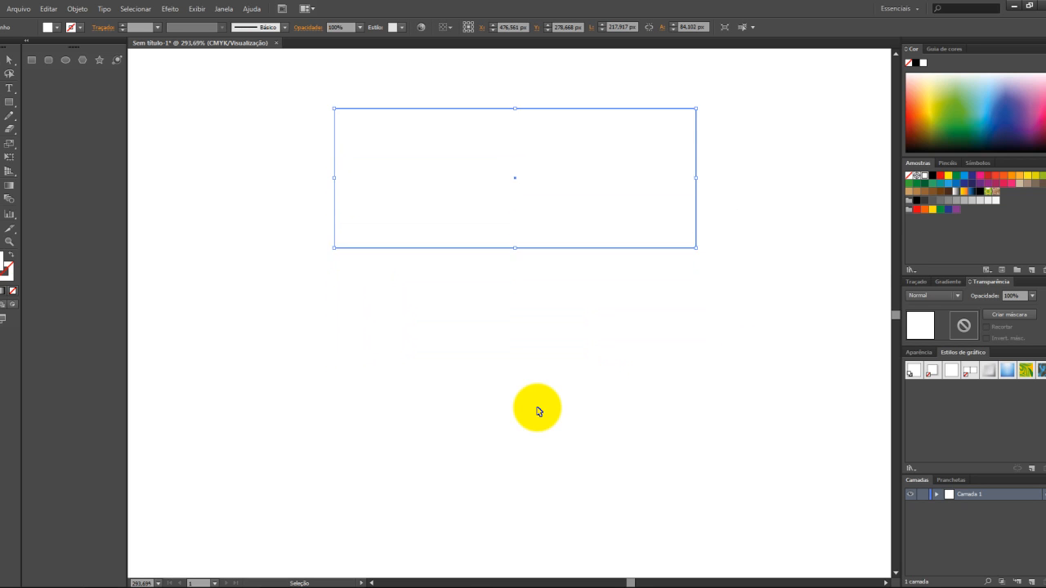
Choose the Pen tool and set the fill to None with a black 1 pt stroke.
{"action": "key", "text": "p"}
{"action": "scroll", "coordinate": [539, 412], "scroll_direction": "up", "scroll_amount": 1}
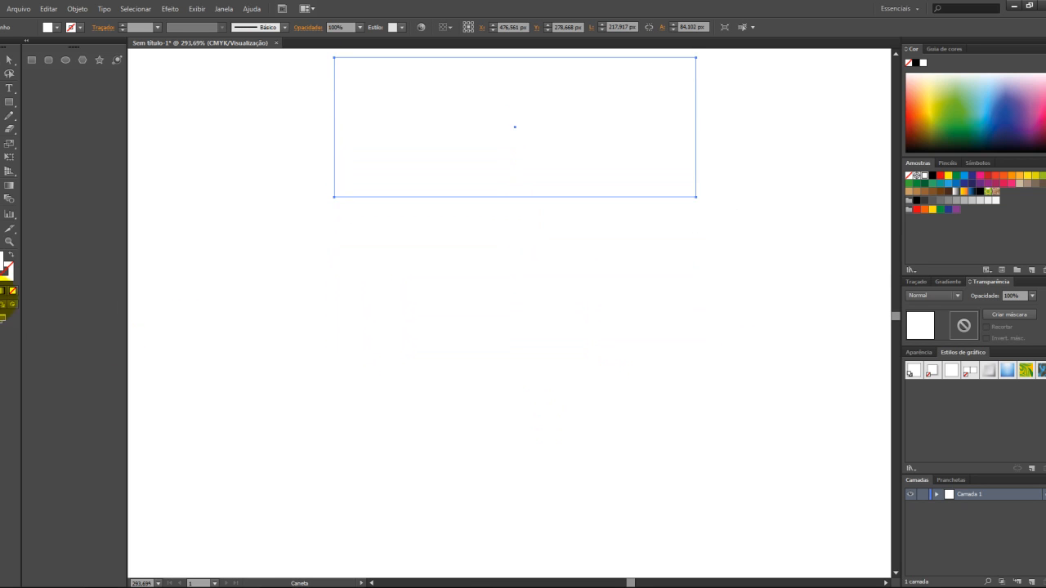
{"action": "left_click", "coordinate": [0, 277]}
{"action": "left_click", "coordinate": [0, 263]}
{"action": "left_click", "coordinate": [42, 176]}
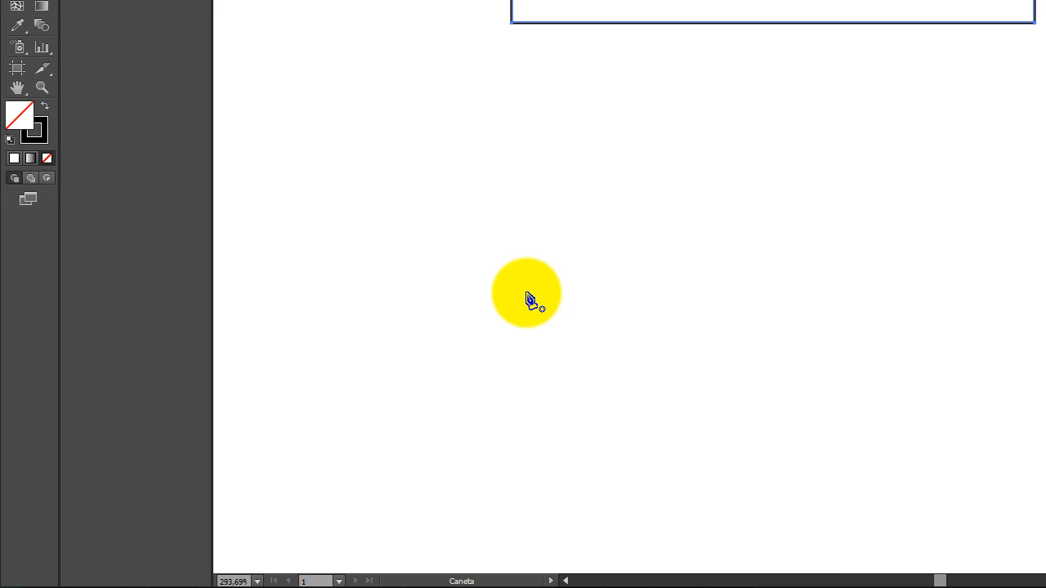
{"action": "scroll", "coordinate": [520, 243], "scroll_direction": "down", "scroll_amount": 3}
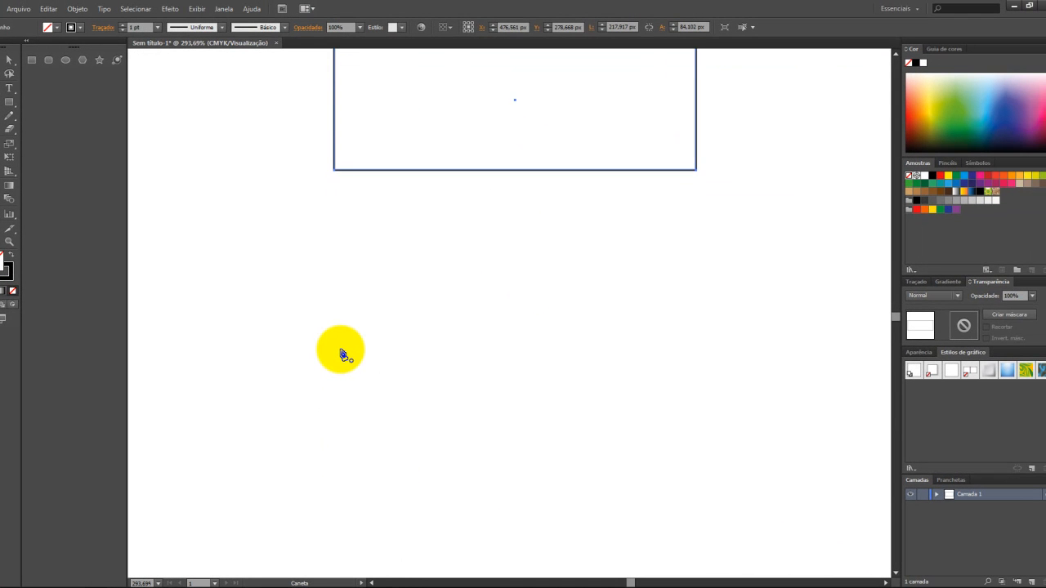
Draw a closed, straight-sided U-shaped path with eight anchor points below the rectangle, using the Pen tool.
{"action": "scroll", "coordinate": [342, 353], "scroll_direction": "down", "scroll_amount": 3}
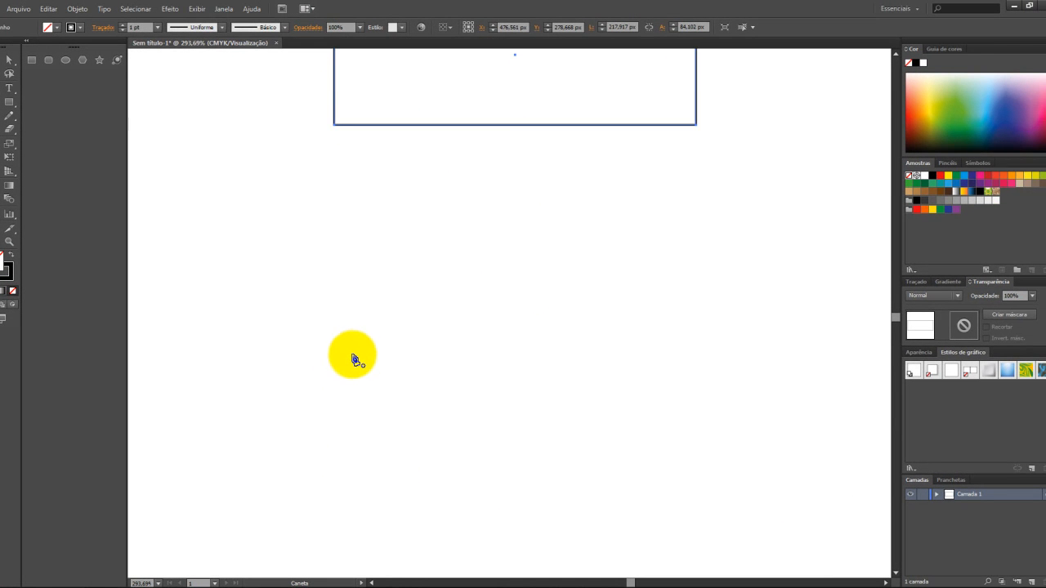
{"action": "left_click_drag", "start_coordinate": [337, 252], "coordinate": [352, 485]}
{"action": "left_click", "coordinate": [352, 483]}
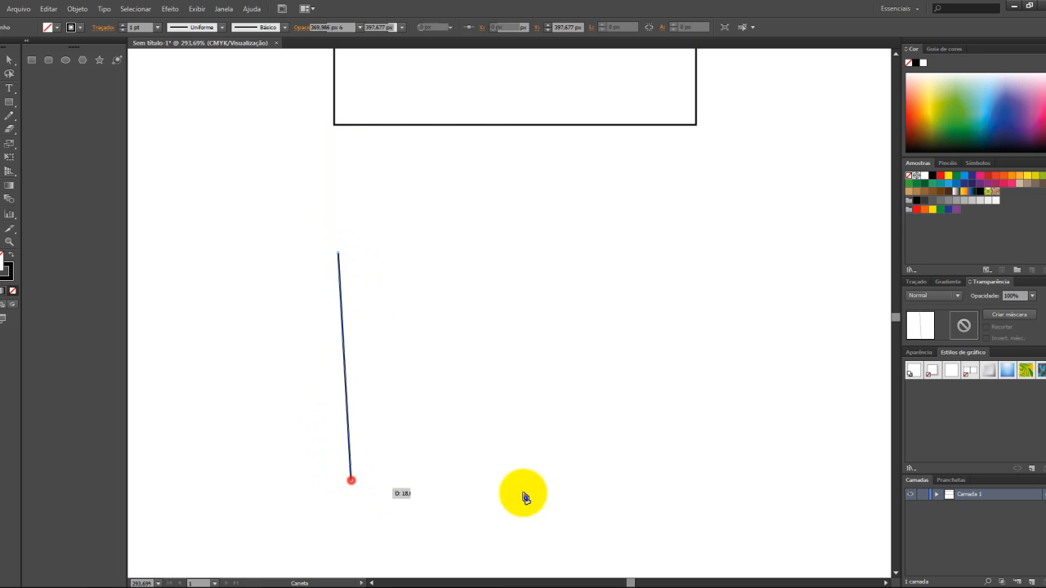
{"action": "left_click", "coordinate": [732, 501]}
{"action": "left_click", "coordinate": [760, 261]}
{"action": "left_click", "coordinate": [684, 253]}
{"action": "left_click", "coordinate": [650, 446]}
{"action": "left_click", "coordinate": [429, 447]}
{"action": "left_click", "coordinate": [408, 263]}
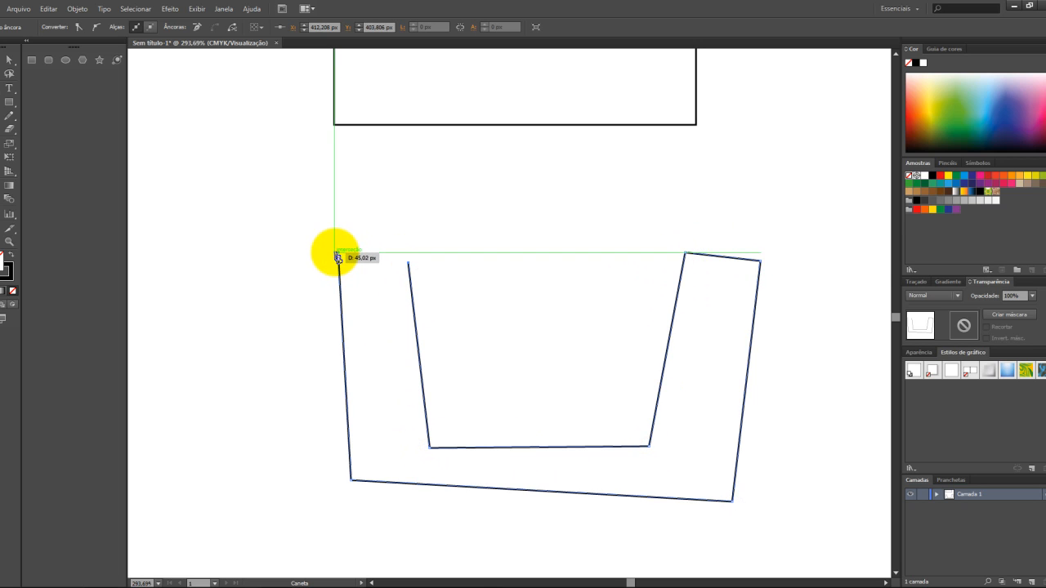
{"action": "left_click", "coordinate": [338, 252]}
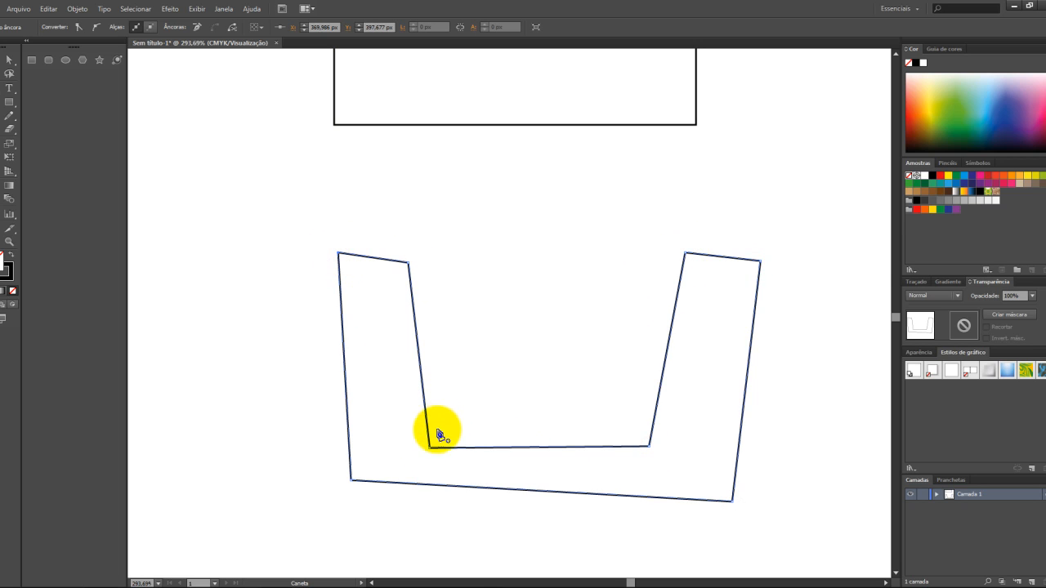
Widen the U shape's opening by moving its two inner lower corners outward, and lower the right arm's inner upper corner level with its neighbour.
{"action": "key", "text": "a"}
{"action": "left_click_drag", "start_coordinate": [431, 448], "coordinate": [411, 424]}
{"action": "left_click_drag", "start_coordinate": [651, 449], "coordinate": [666, 446]}
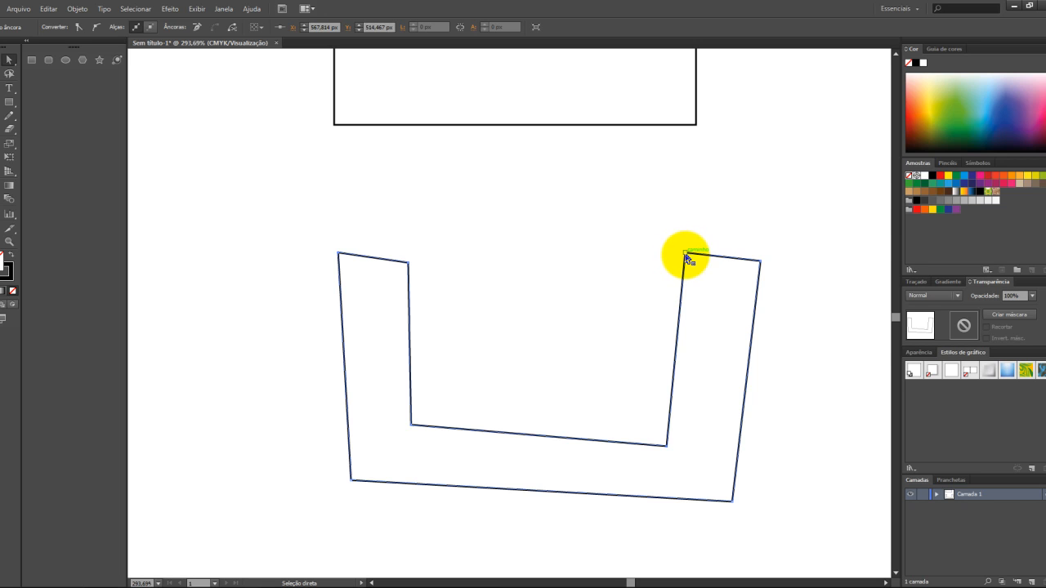
{"action": "mouse_move", "coordinate": [685, 254]}
{"action": "left_mouse_down"}
{"action": "mouse_move", "coordinate": [677, 245]}
{"action": "mouse_move", "coordinate": [689, 261]}
{"action": "left_mouse_up"}
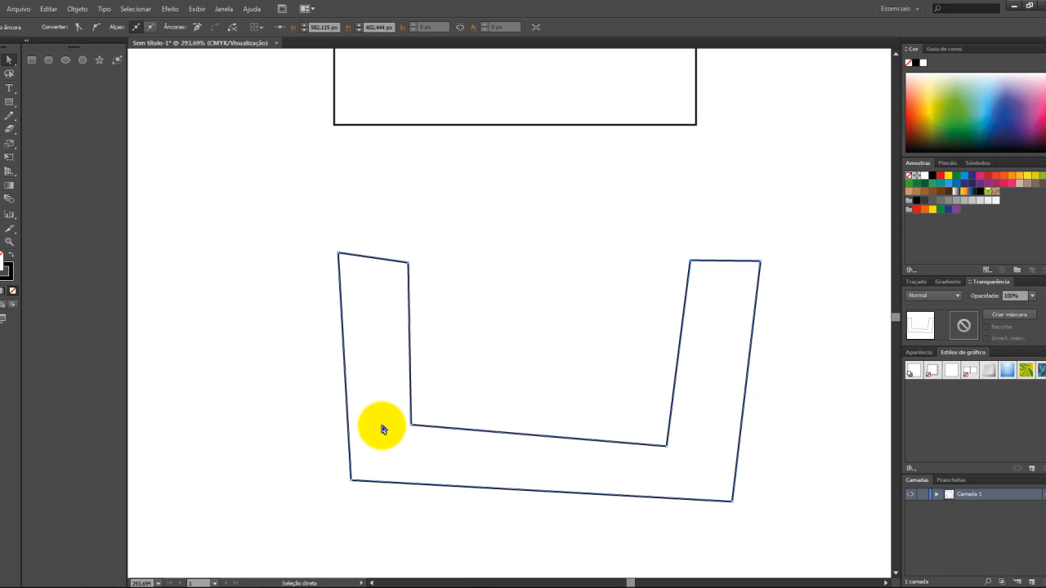
Delete the whole U-shaped path, keeping the rectangle.
{"action": "key", "text": "v"}
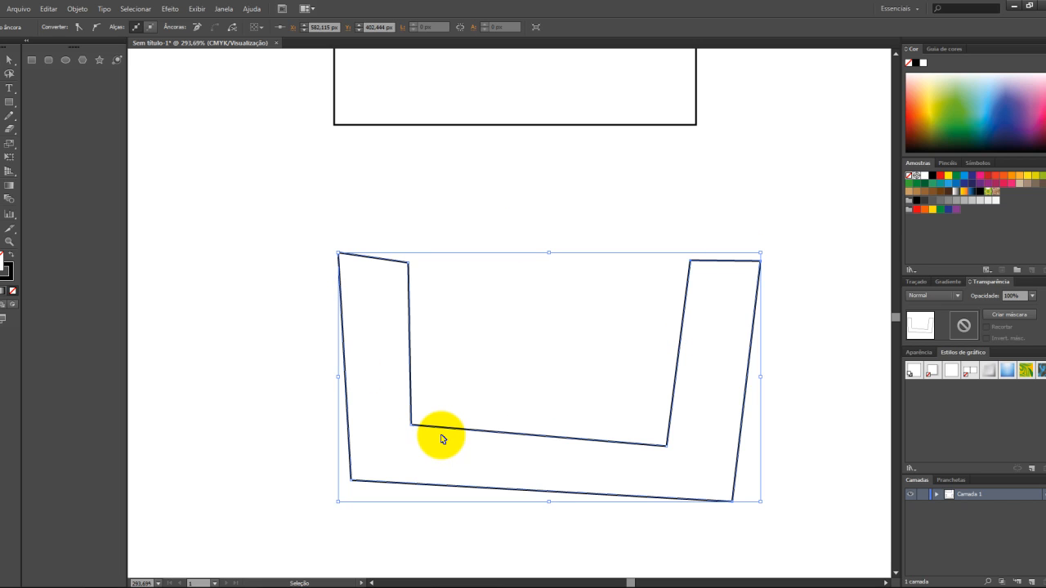
{"action": "key", "text": "Delete"}
{"action": "left_click", "coordinate": [327, 316]}
{"action": "left_click_drag", "start_coordinate": [261, 237], "coordinate": [816, 549]}
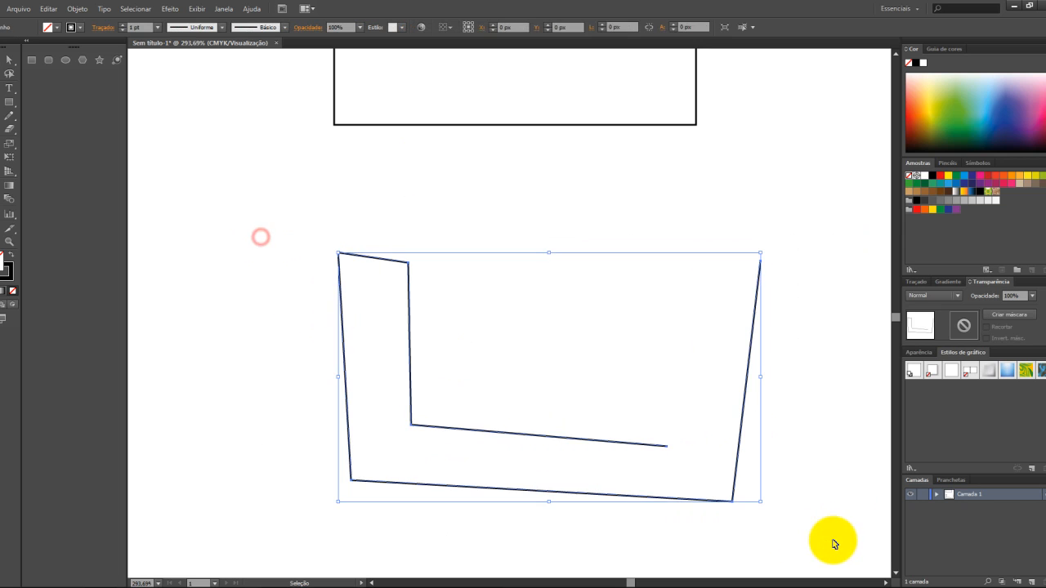
{"action": "key", "text": "Delete"}
Select the wide rectangle and add a mesh point at its exact centre with the Mesh tool.
{"action": "scroll", "coordinate": [433, 457], "scroll_direction": "up", "scroll_amount": 5}
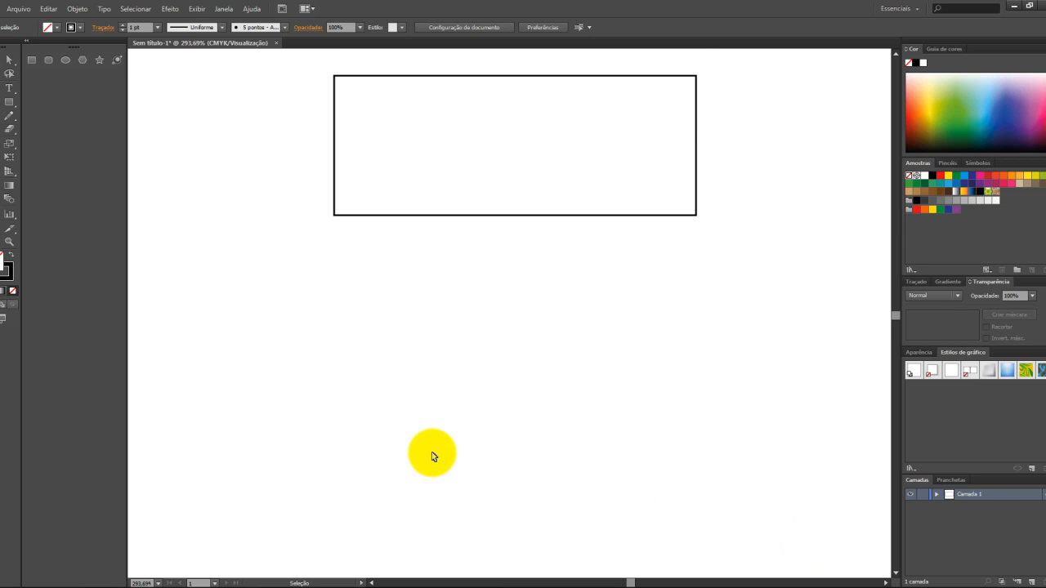
{"action": "scroll", "coordinate": [433, 457], "scroll_direction": "up", "scroll_amount": 1}
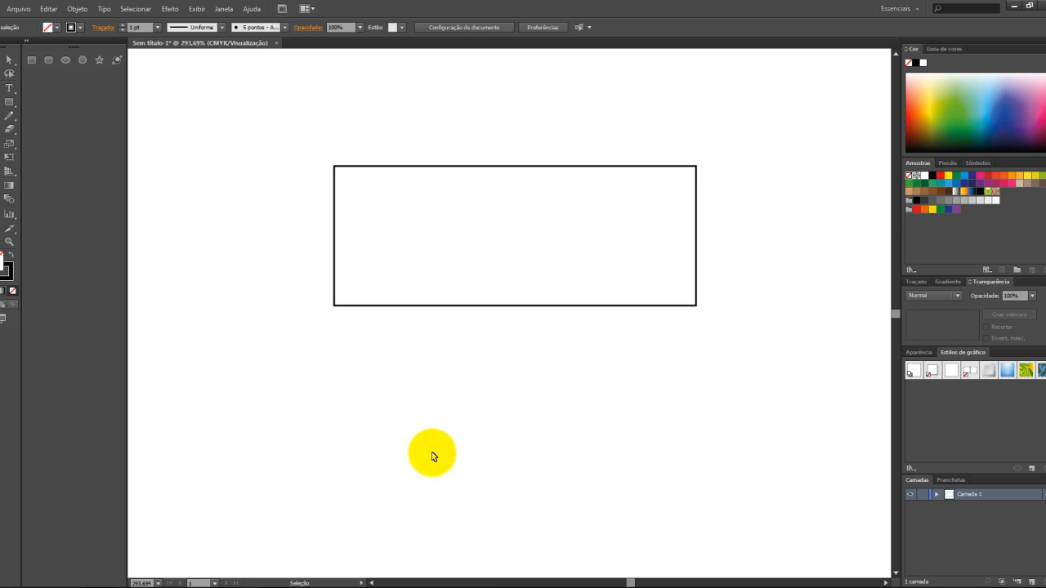
{"action": "scroll", "coordinate": [433, 457], "scroll_direction": "up", "scroll_amount": 3}
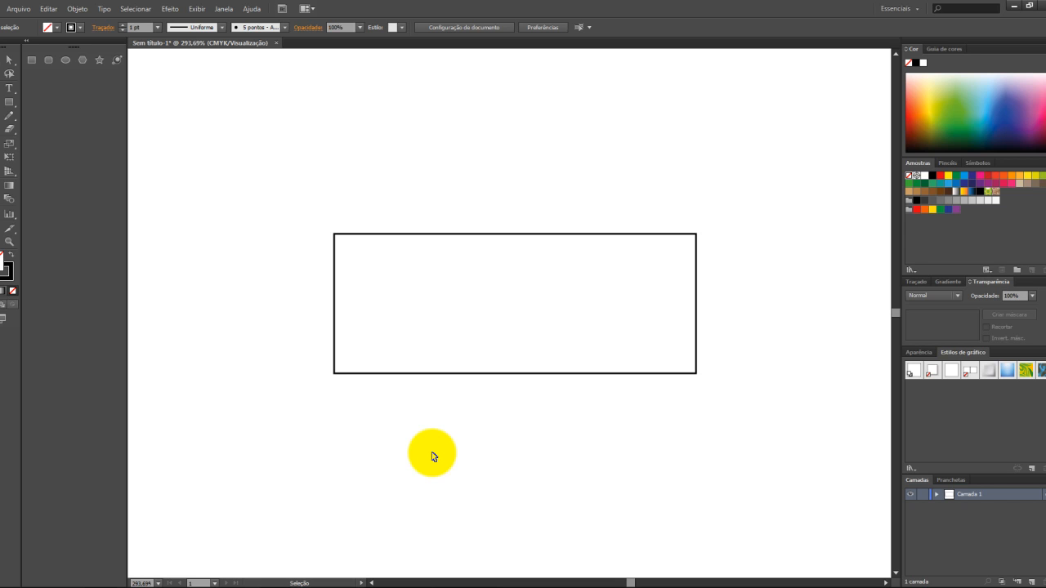
{"action": "left_click", "coordinate": [624, 368]}
{"action": "left_click", "coordinate": [624, 377]}
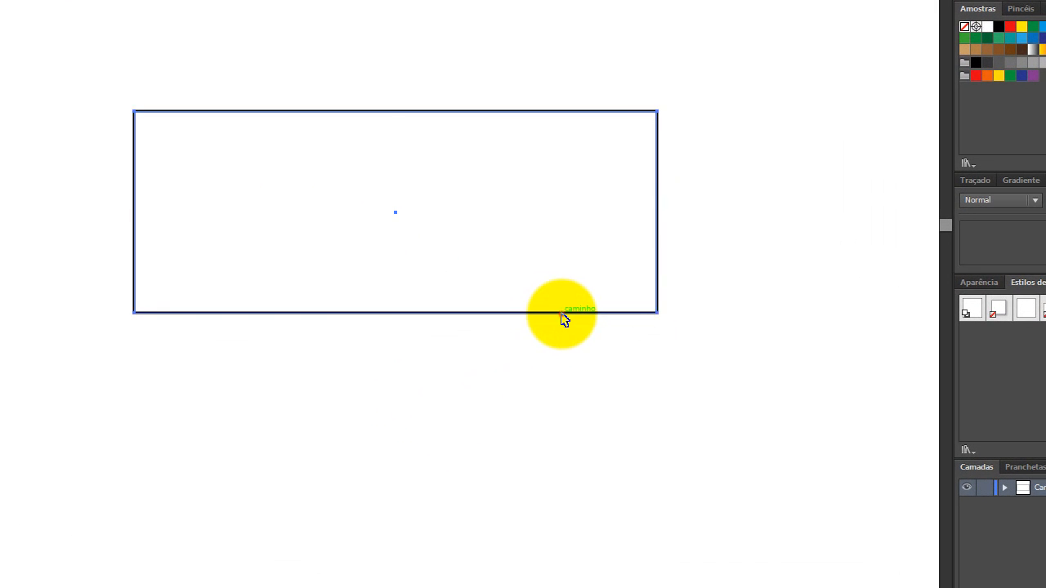
{"action": "left_click", "coordinate": [560, 313]}
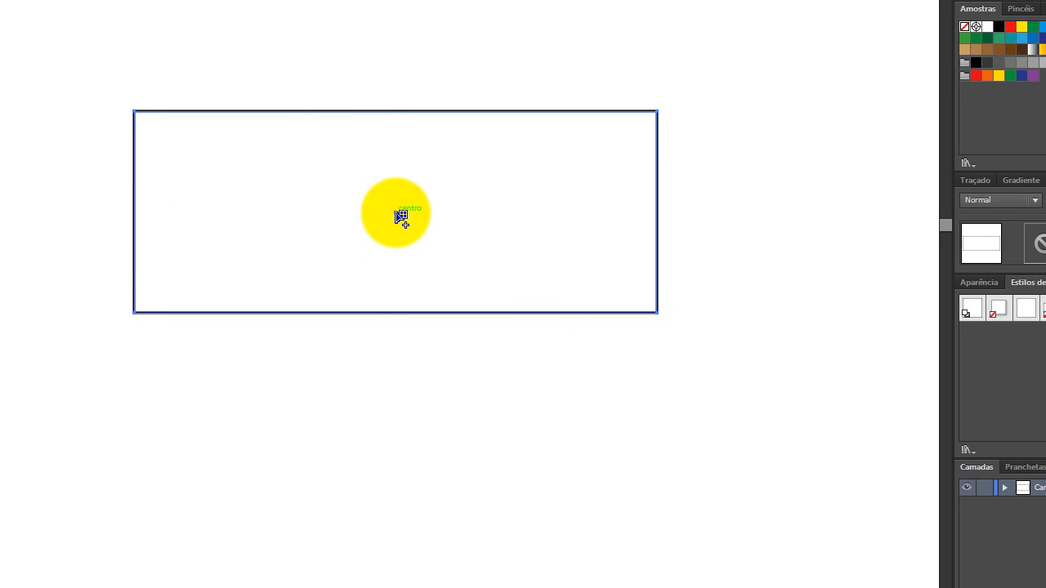
{"action": "left_click", "coordinate": [397, 211]}
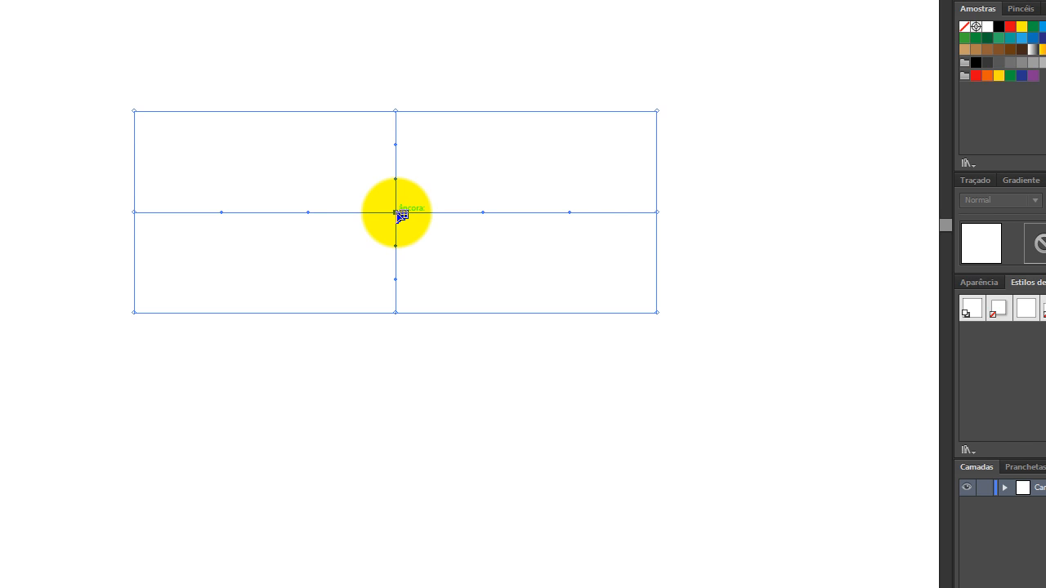
Move the three left-edge mesh points together down and to the left, making the mesh about 240 × 165 px overall.
{"action": "left_click_drag", "start_coordinate": [52, 52], "coordinate": [176, 403]}
{"action": "left_click_drag", "start_coordinate": [134, 212], "coordinate": [79, 405]}
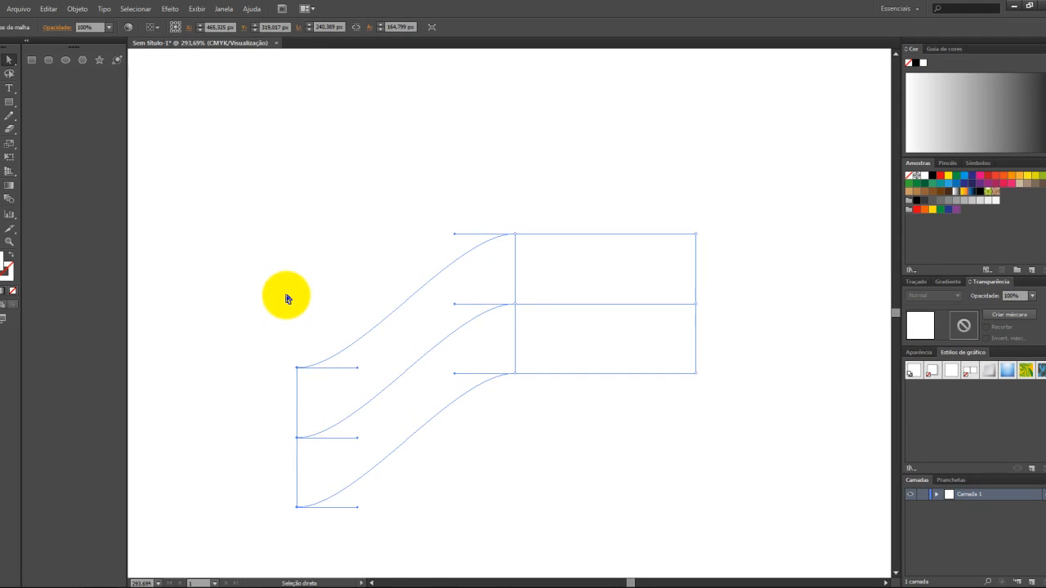
Move the left-edge mesh points individually: the upper one up-left, the middle one down-left, and the lower one up inside the shape.
{"action": "scroll", "coordinate": [274, 277], "scroll_direction": "down", "scroll_amount": 4}
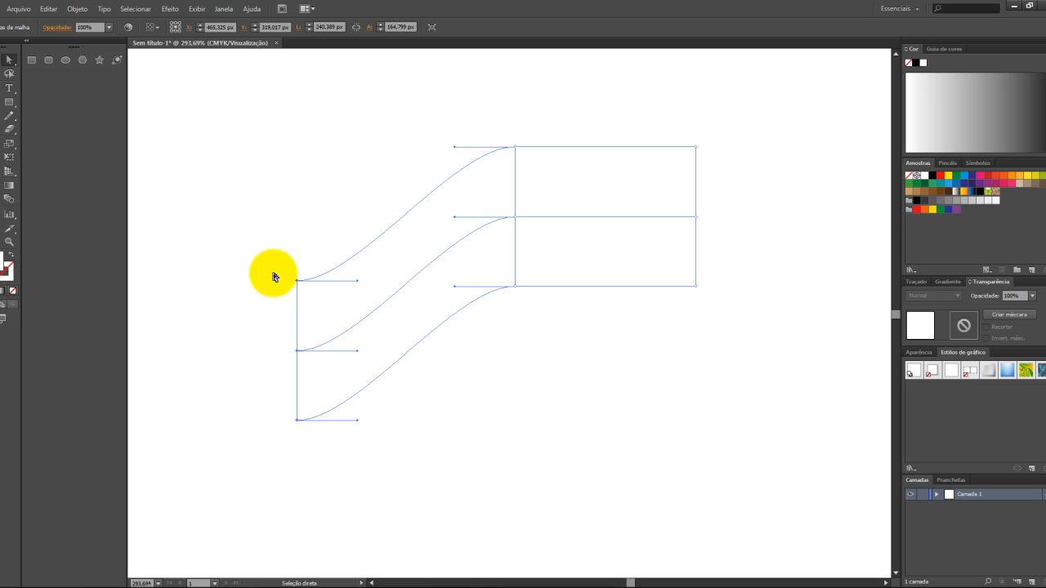
{"action": "left_click", "coordinate": [298, 281]}
{"action": "left_click_drag", "start_coordinate": [298, 281], "coordinate": [227, 223]}
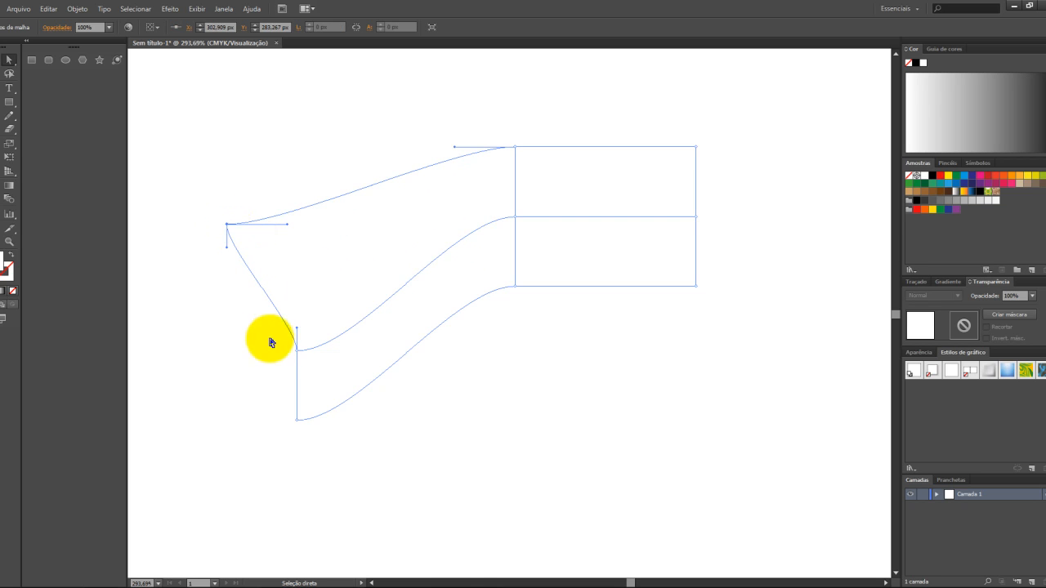
{"action": "left_click_drag", "start_coordinate": [295, 353], "coordinate": [203, 422]}
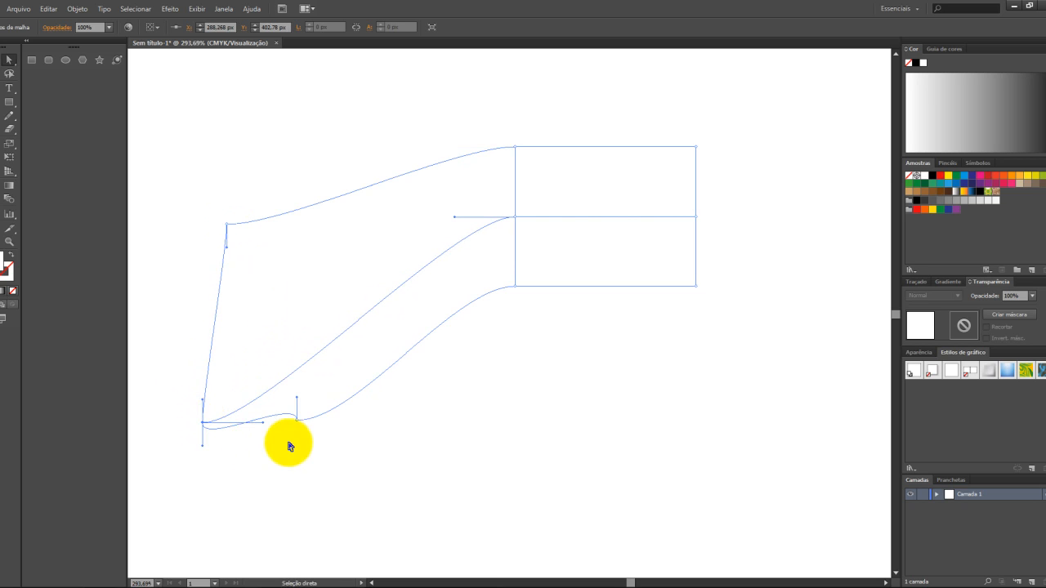
{"action": "left_click_drag", "start_coordinate": [295, 422], "coordinate": [279, 274]}
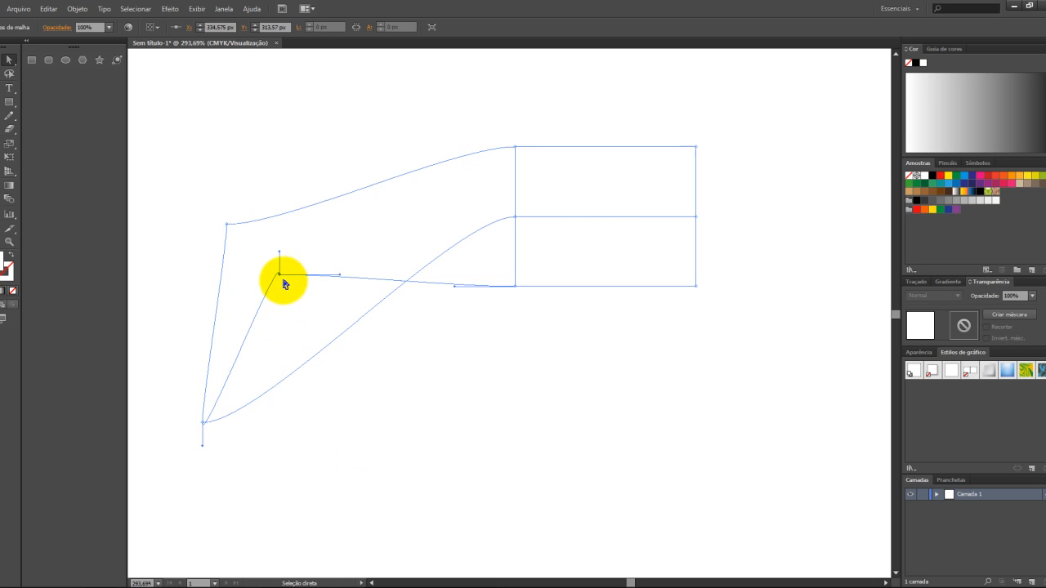
Undo the individual moves of the three left-edge mesh points.
{"action": "key", "text": "ctrl+z"}
{"action": "key", "text": "ctrl+z"}
{"action": "key", "text": "ctrl+z"}
{"action": "key", "text": "ctrl+z"}
{"action": "key", "text": "ctrl+z"}
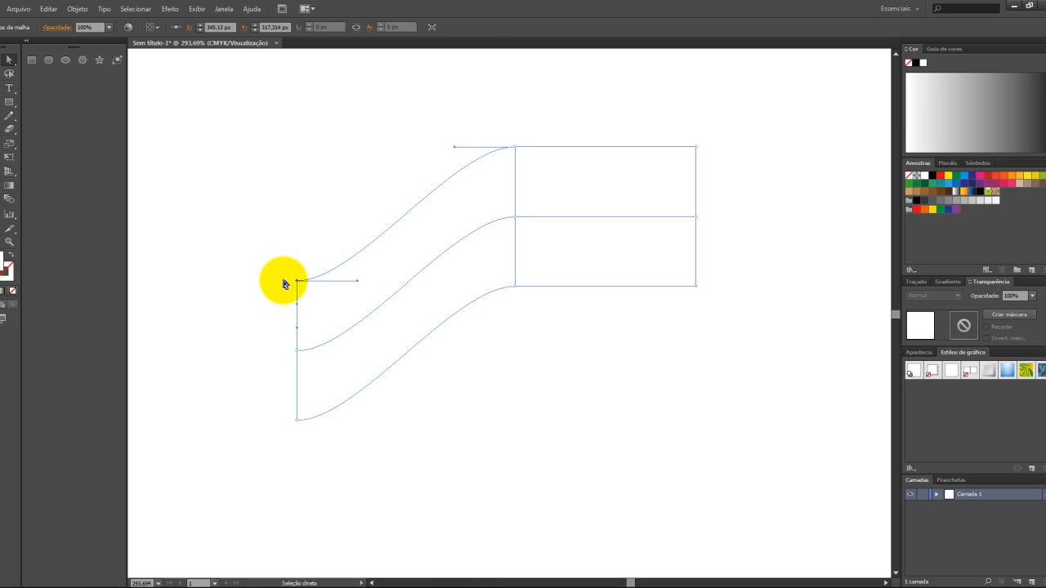
{"action": "left_click", "coordinate": [250, 245]}
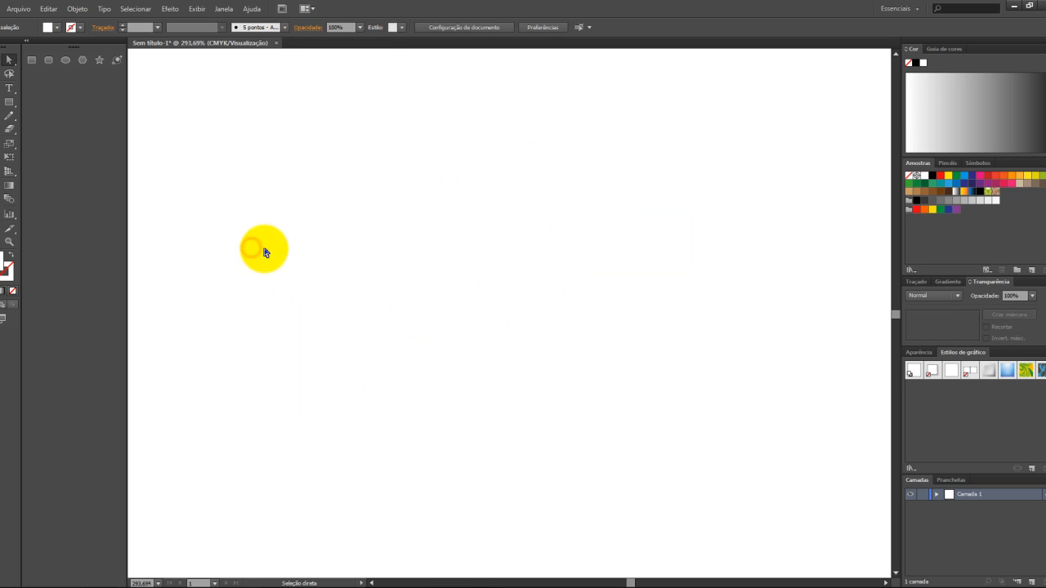
{"action": "left_click_drag", "start_coordinate": [264, 245], "coordinate": [334, 468]}
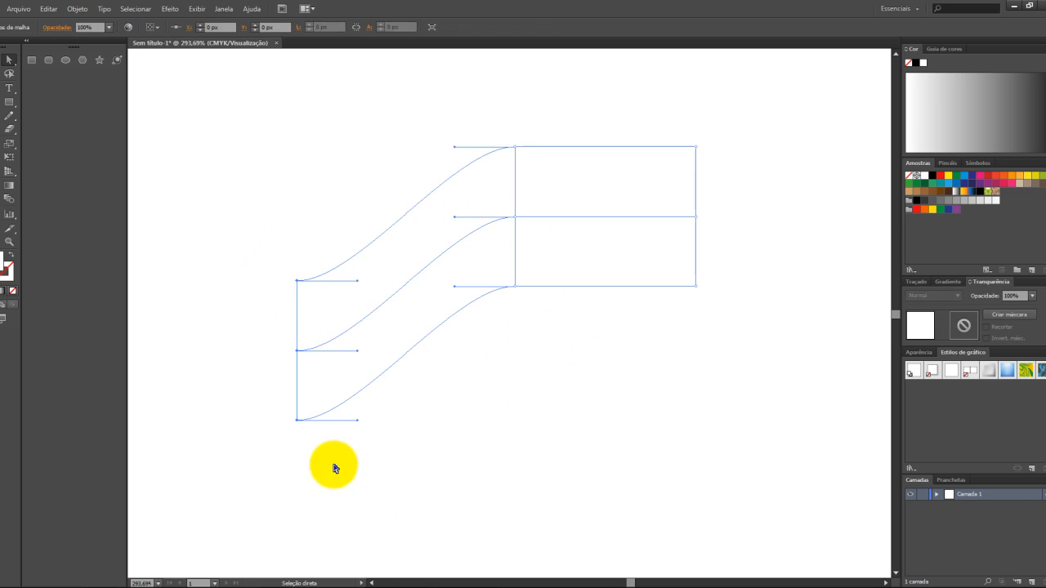
{"action": "key", "text": "s"}
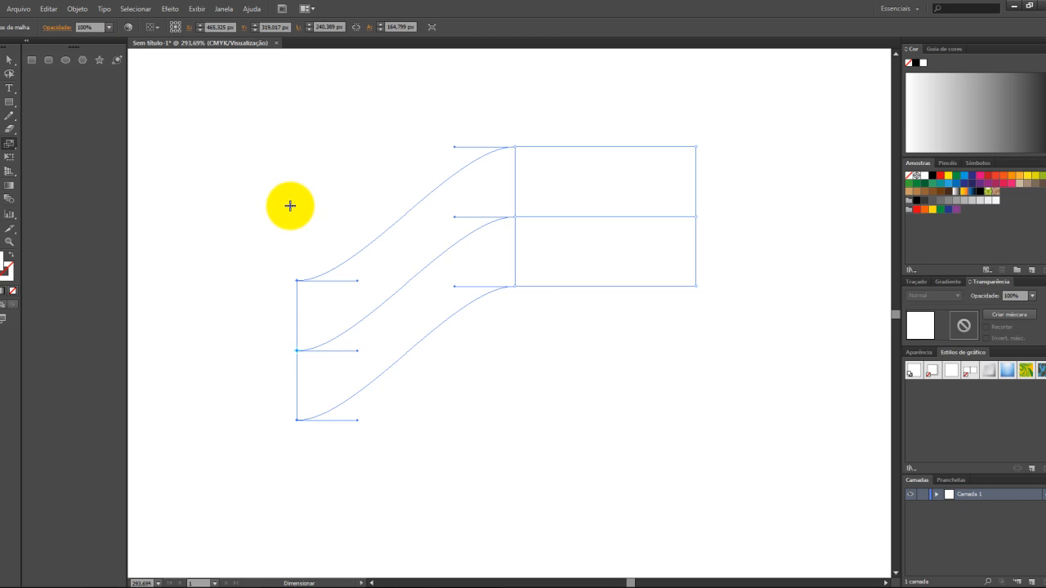
{"action": "key", "text": "a"}
{"action": "left_click", "coordinate": [259, 213]}
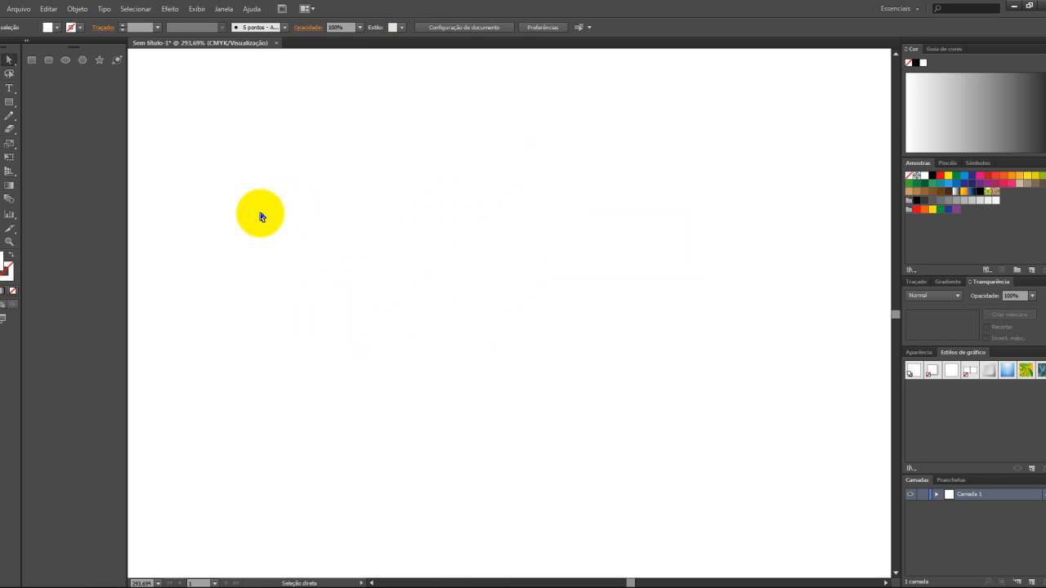
Try spreading the three left-edge mesh points vertically apart with the Scale tool, and undo the scaling.
{"action": "left_click_drag", "start_coordinate": [261, 224], "coordinate": [339, 486]}
{"action": "left_click_drag", "start_coordinate": [201, 227], "coordinate": [317, 469]}
{"action": "key", "text": "s"}
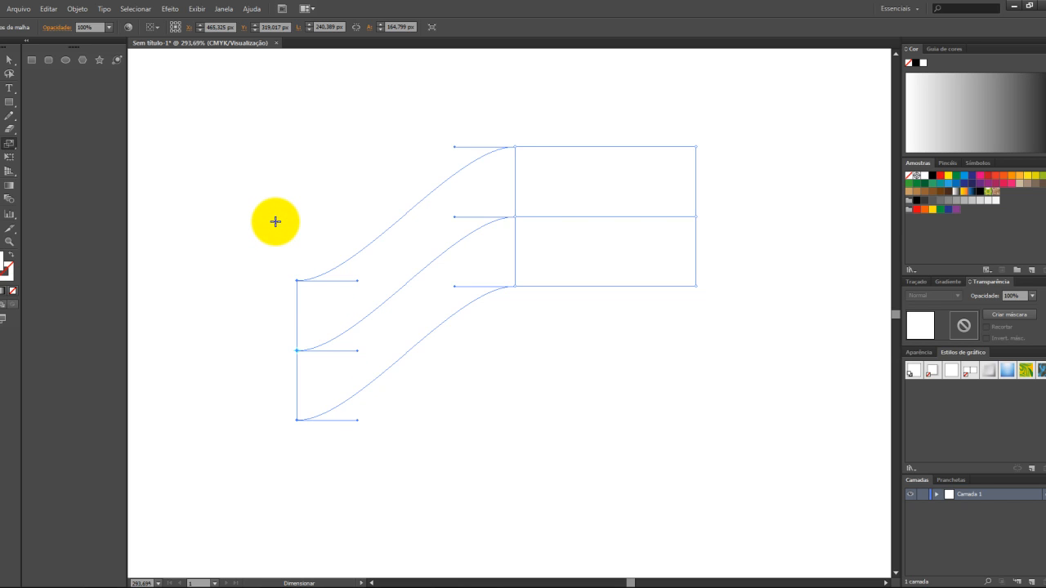
{"action": "left_click_drag", "start_coordinate": [275, 241], "coordinate": [275, 241]}
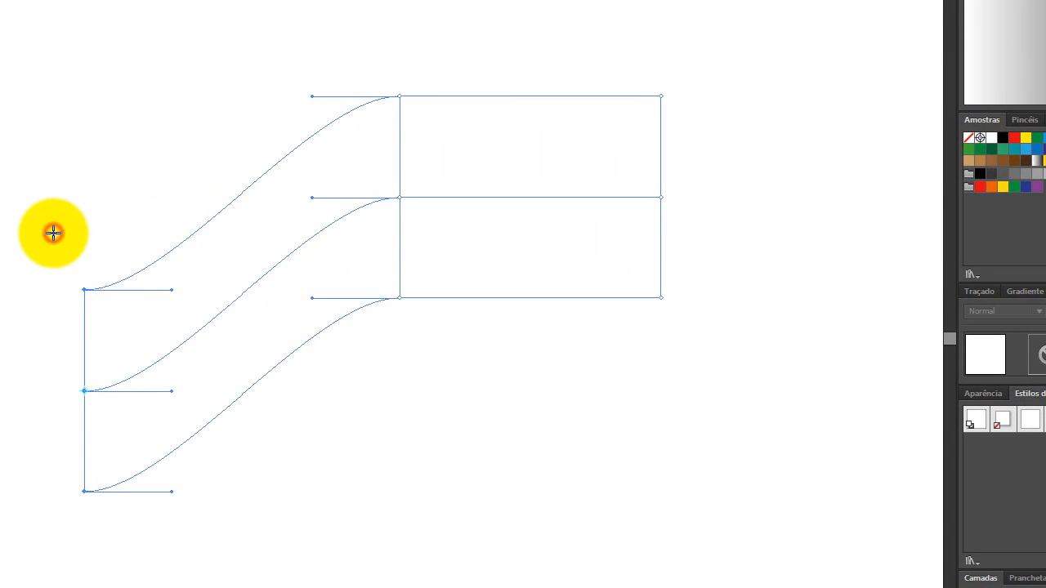
{"action": "left_click_drag", "start_coordinate": [53, 233], "coordinate": [53, 233]}
{"action": "left_click_drag", "start_coordinate": [54, 233], "coordinate": [63, 57]}
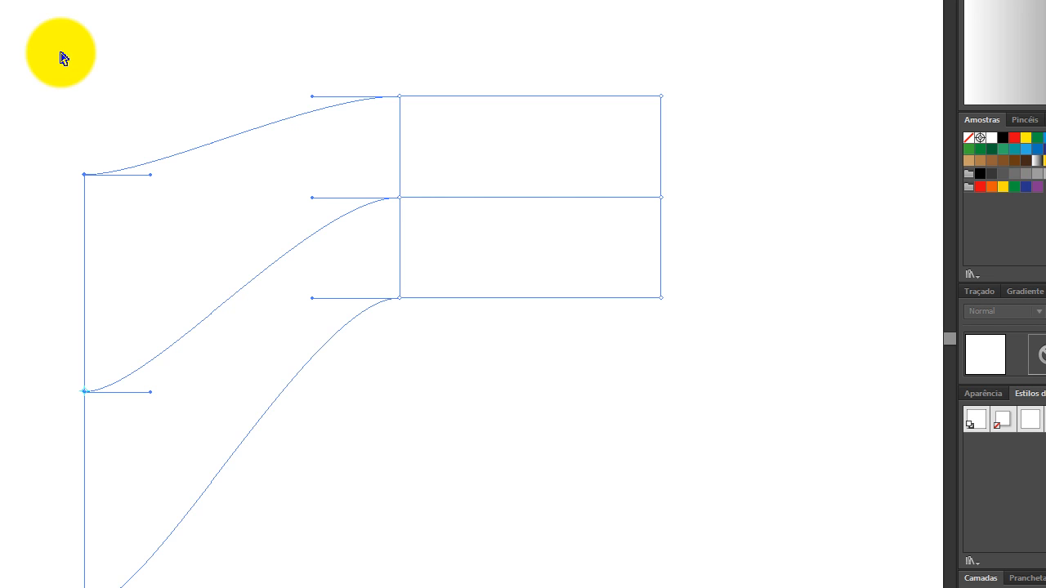
{"action": "key", "text": "ctrl+z"}
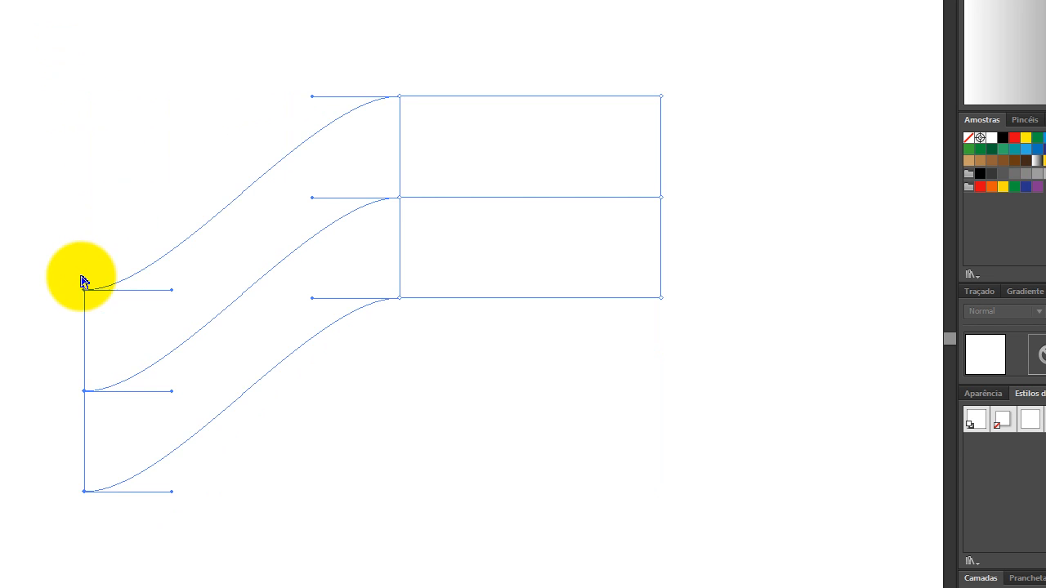
Move the upper left-edge mesh point straight up and the lower one straight down to about Y 472 px, and deselect the mesh.
{"action": "left_click_drag", "start_coordinate": [84, 290], "coordinate": [84, 136]}
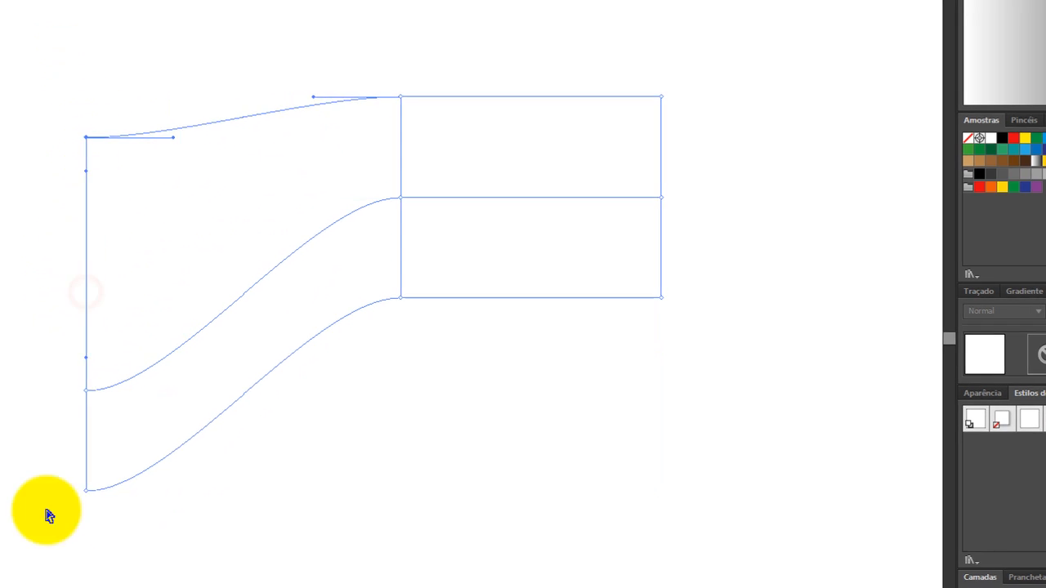
{"action": "left_click_drag", "start_coordinate": [84, 491], "coordinate": [295, 535]}
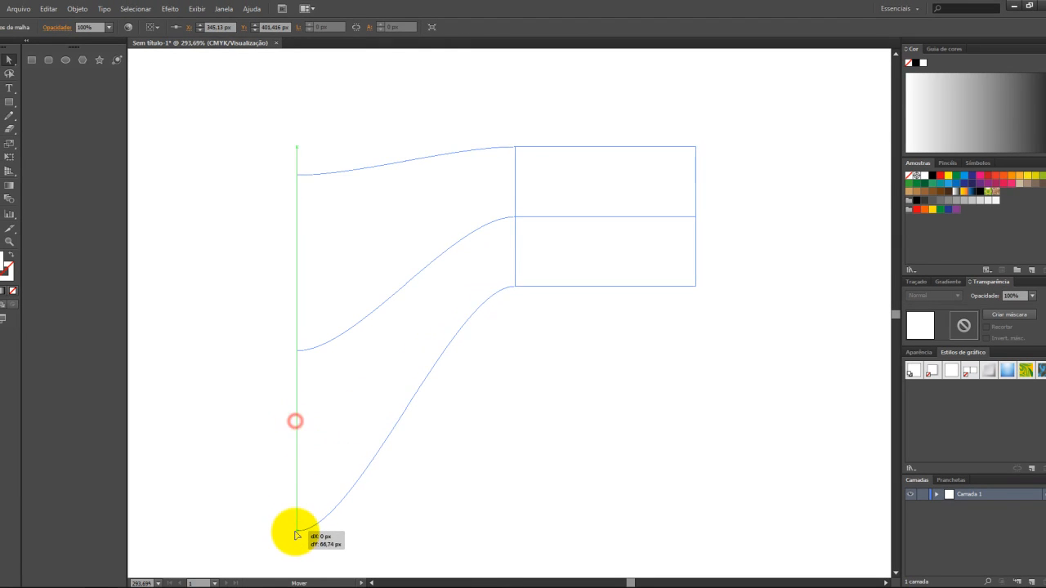
{"action": "left_click", "coordinate": [207, 347]}
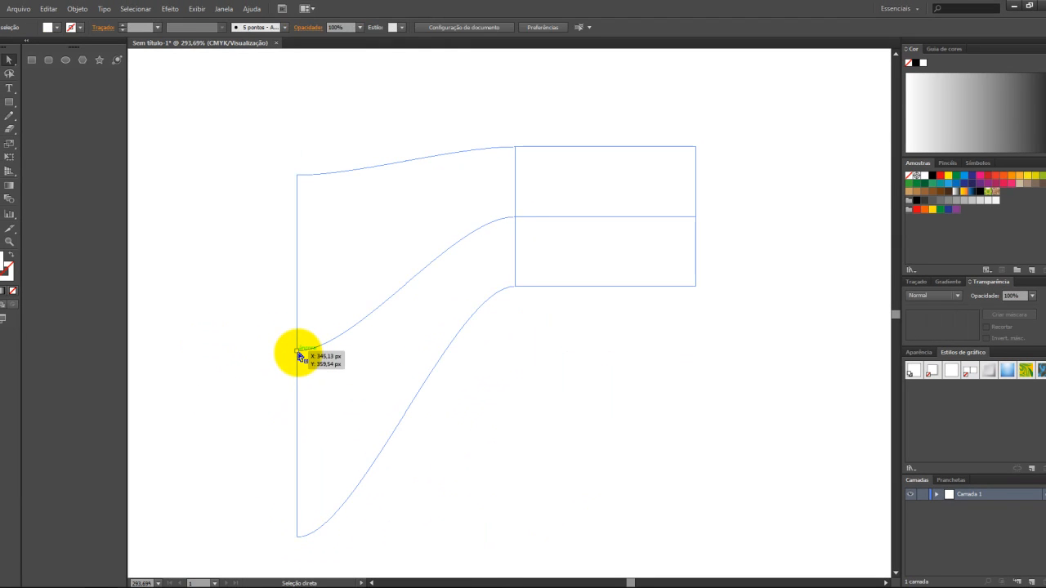
Try bending the left edge by pulling the lower-left mesh point's upper handle inward, and undo the change.
{"action": "left_click", "coordinate": [298, 352]}
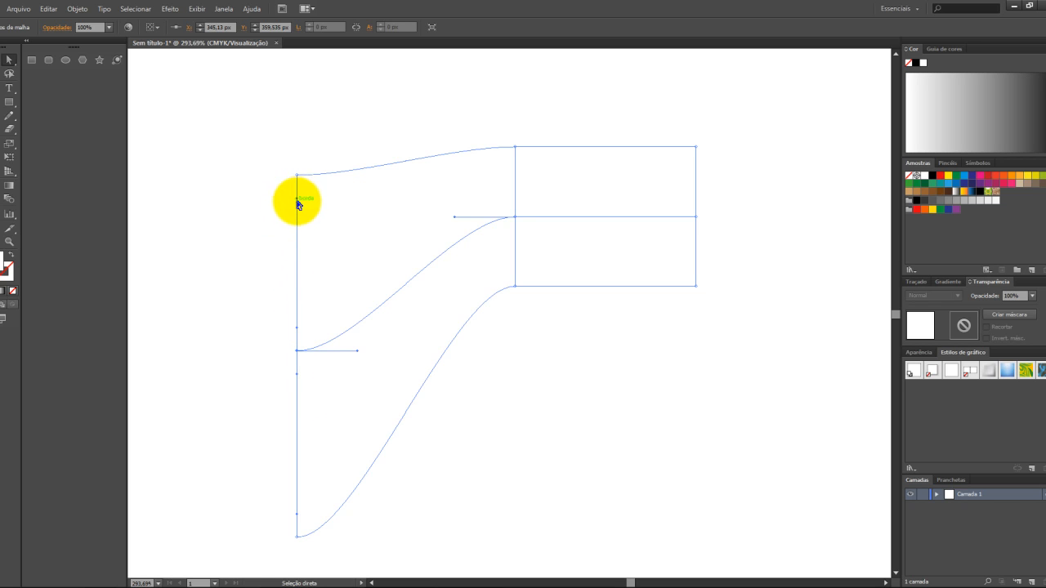
{"action": "left_click", "coordinate": [297, 536]}
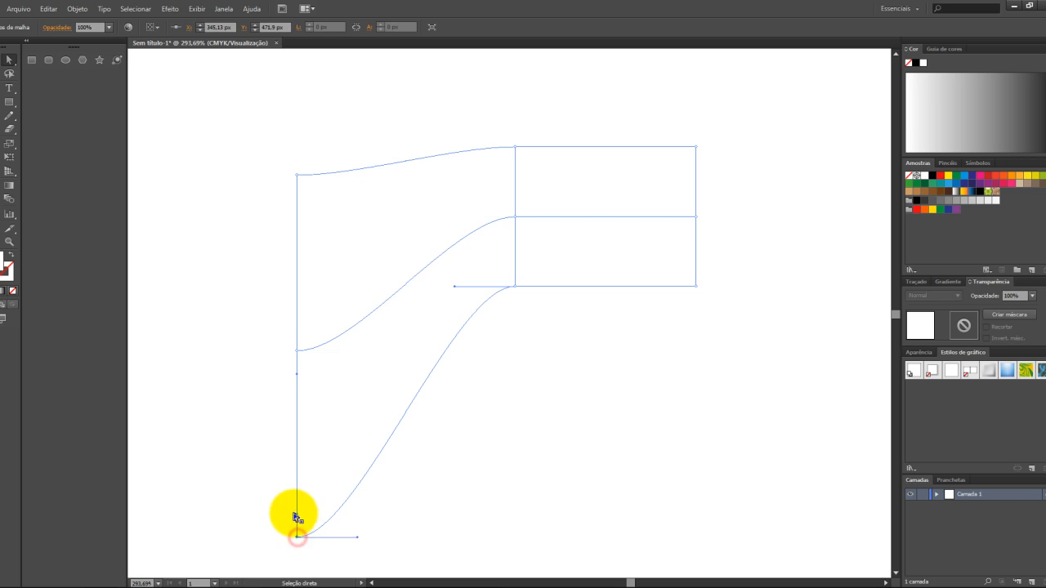
{"action": "left_click", "coordinate": [299, 515]}
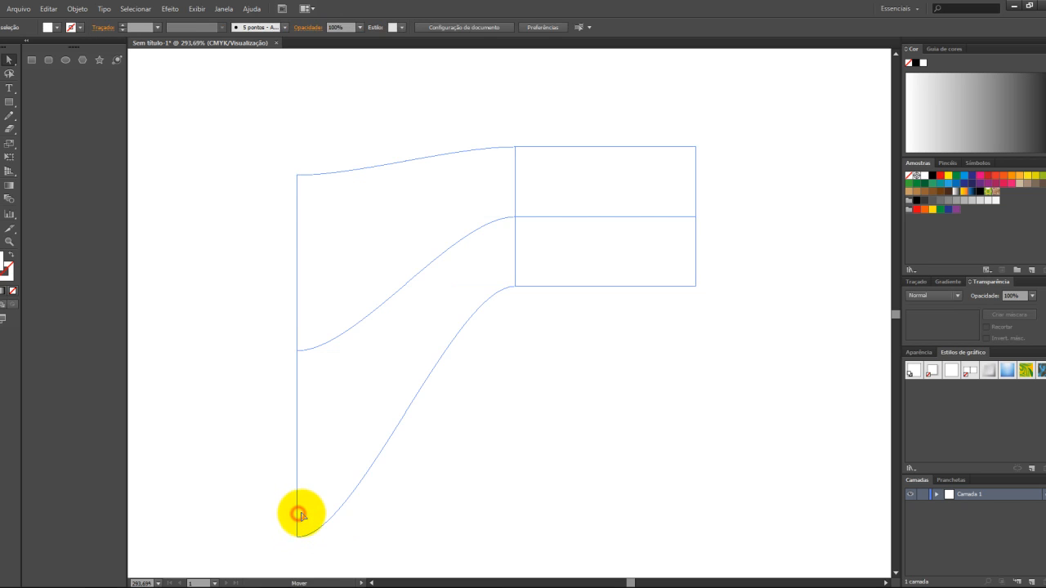
{"action": "left_click", "coordinate": [296, 537]}
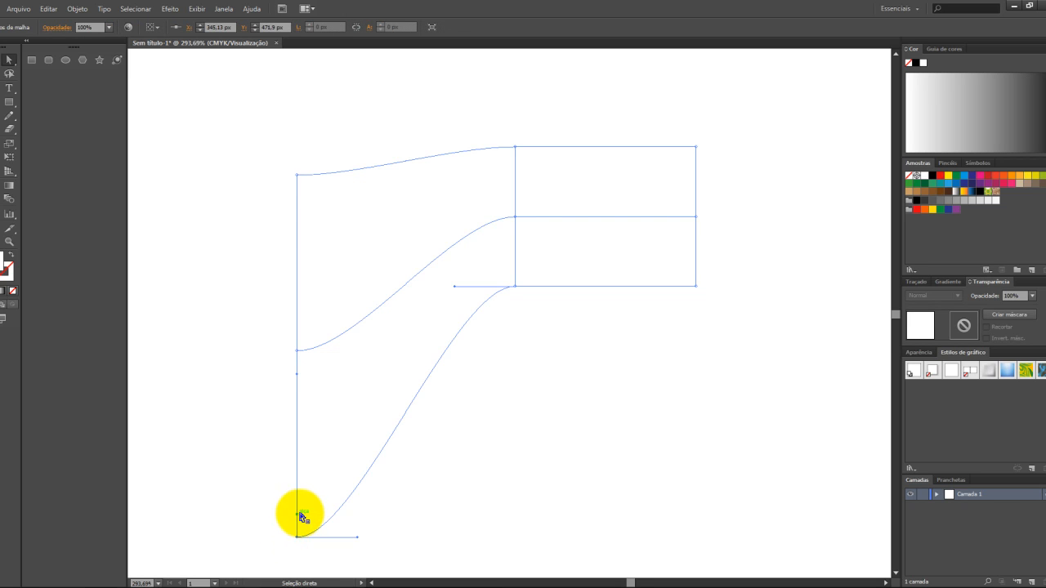
{"action": "left_click_drag", "start_coordinate": [299, 517], "coordinate": [313, 467]}
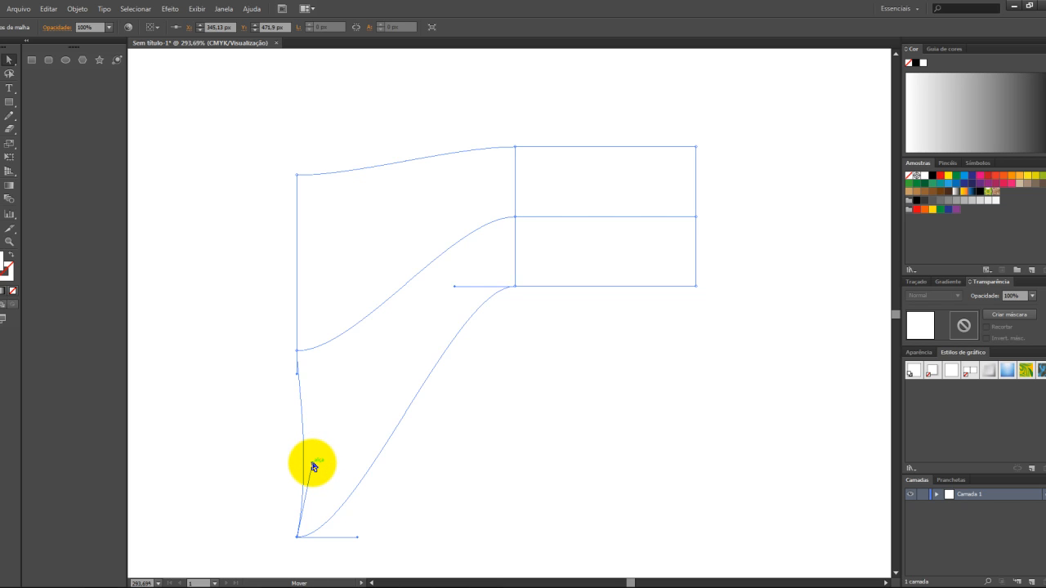
{"action": "key", "text": "ctrl+z"}
Examine the handles of the upper and middle left-edge mesh points one at a time.
{"action": "left_click", "coordinate": [297, 350]}
{"action": "left_click", "coordinate": [297, 174]}
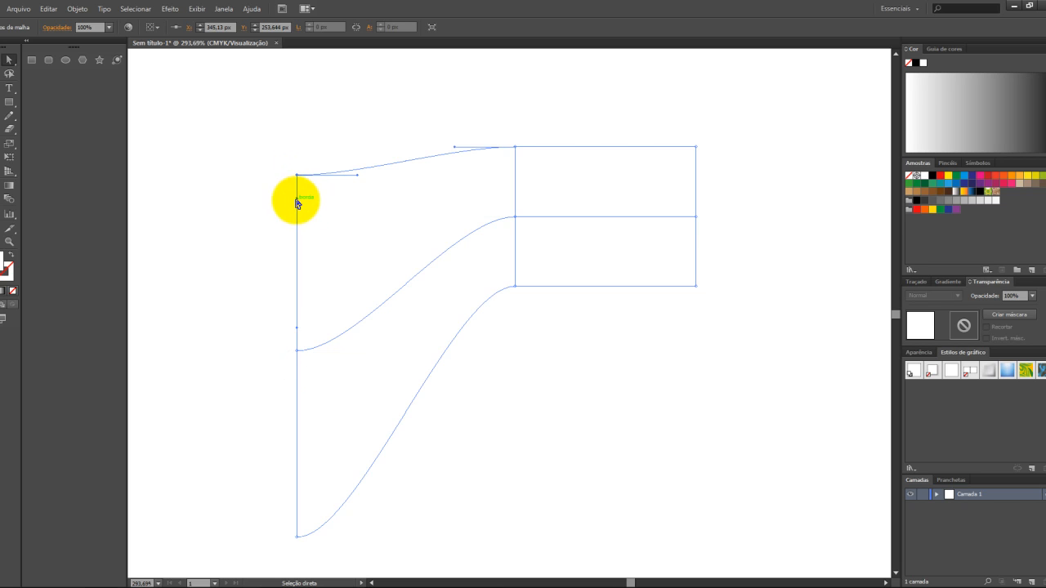
{"action": "left_click", "coordinate": [298, 352]}
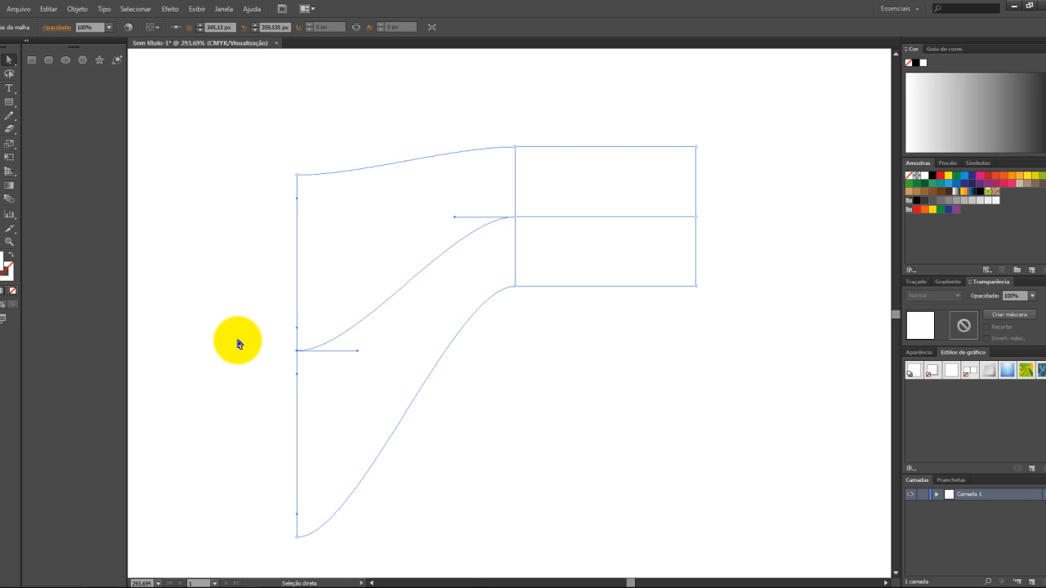
Undo the vertical moves of the upper and lower left-edge mesh points.
{"action": "key", "text": "ctrl+z"}
{"action": "key", "text": "ctrl+z"}
{"action": "key", "text": "ctrl+z"}
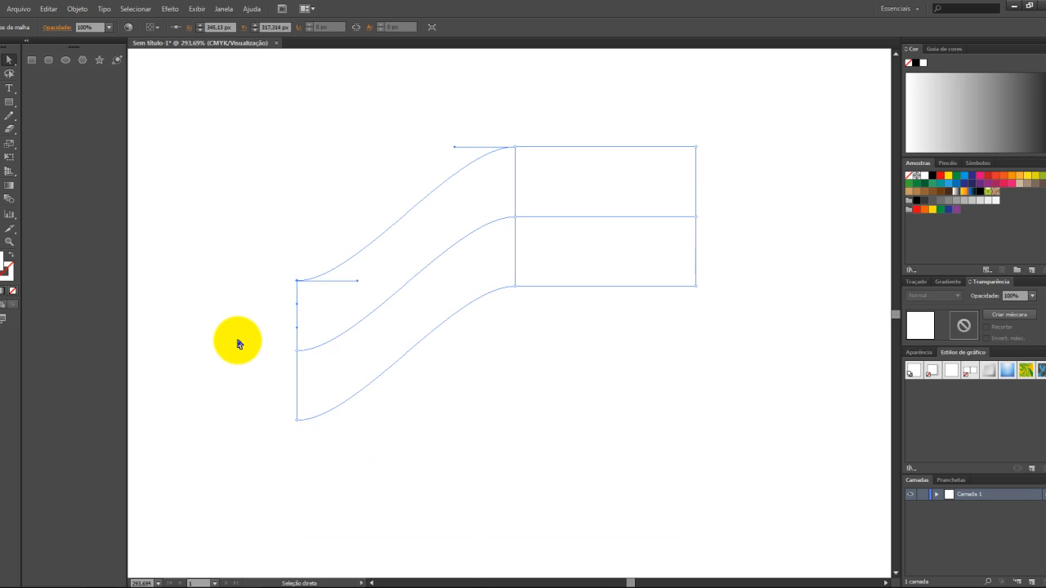
Spread the three left-edge mesh points vertically apart around the middle one with the Scale tool.
{"action": "left_click_drag", "start_coordinate": [264, 237], "coordinate": [308, 490]}
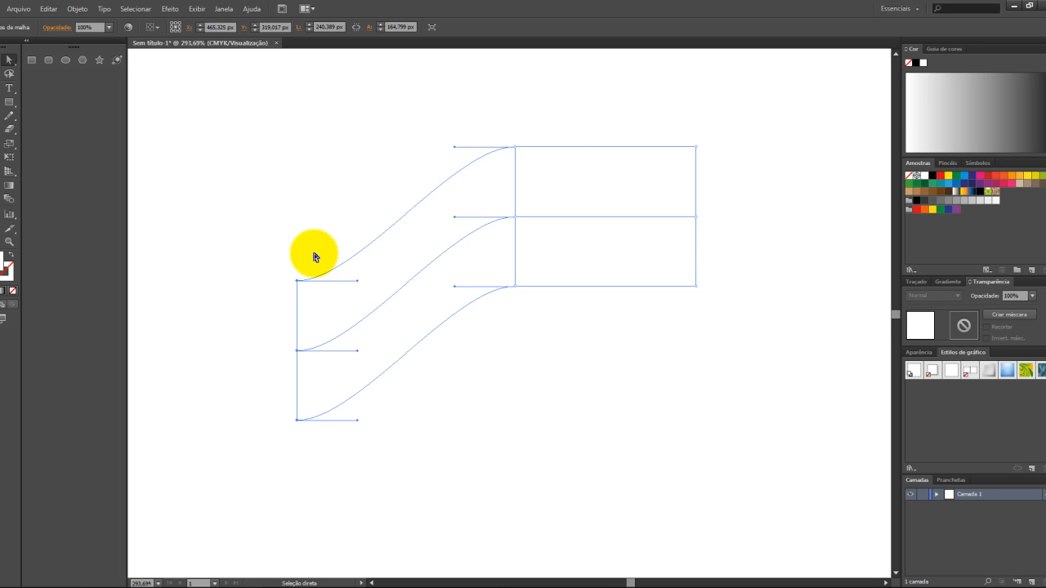
{"action": "key", "text": "s"}
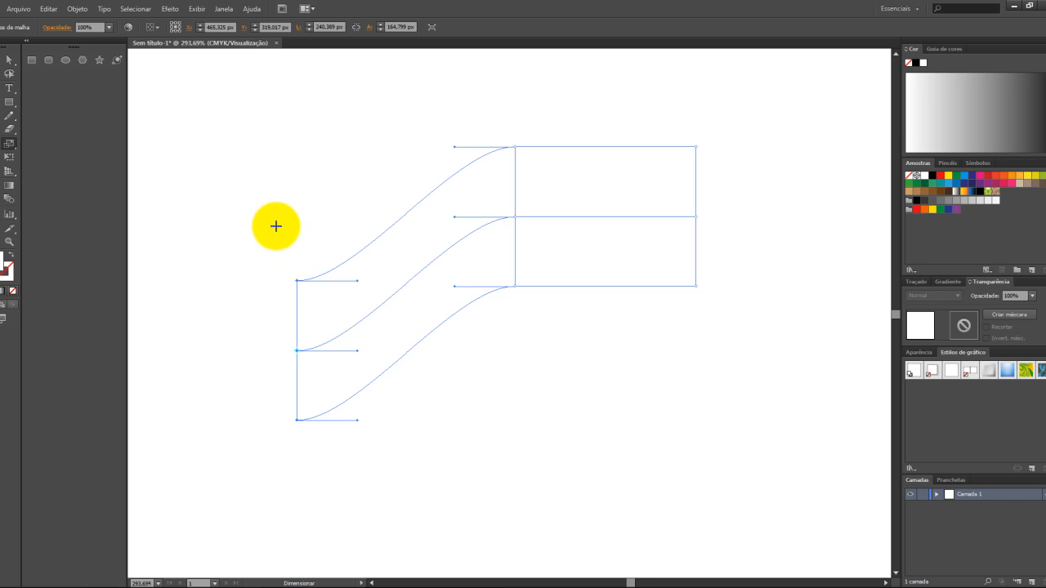
{"action": "left_click_drag", "start_coordinate": [279, 234], "coordinate": [286, 179]}
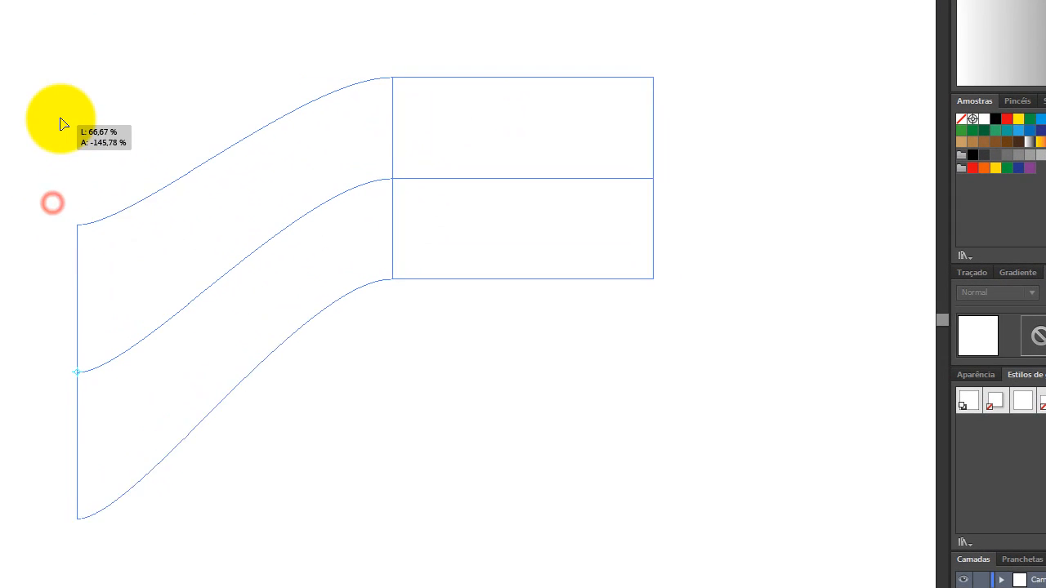
{"action": "left_click_drag", "start_coordinate": [62, 124], "coordinate": [62, 57]}
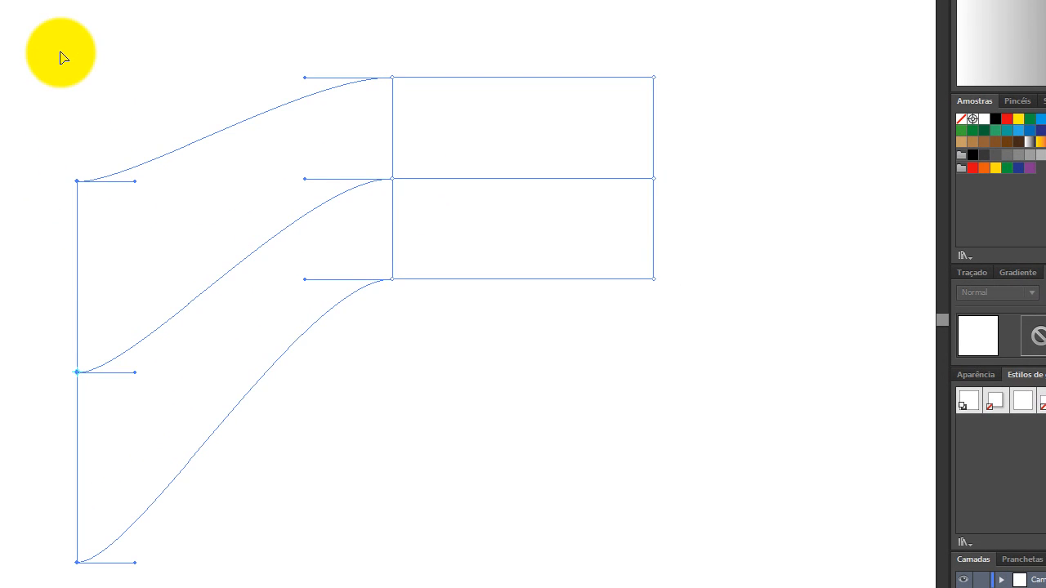
Inspect how the handles of the upper and middle left-edge mesh points were scaled, and undo the scaling.
{"action": "left_click", "coordinate": [76, 182]}
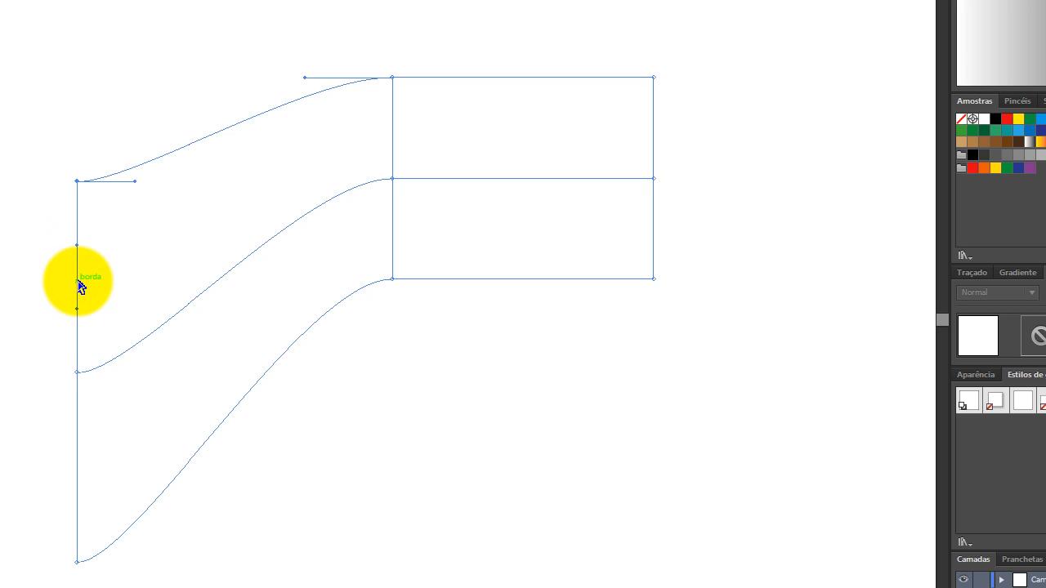
{"action": "left_click", "coordinate": [77, 309]}
{"action": "left_click", "coordinate": [78, 374]}
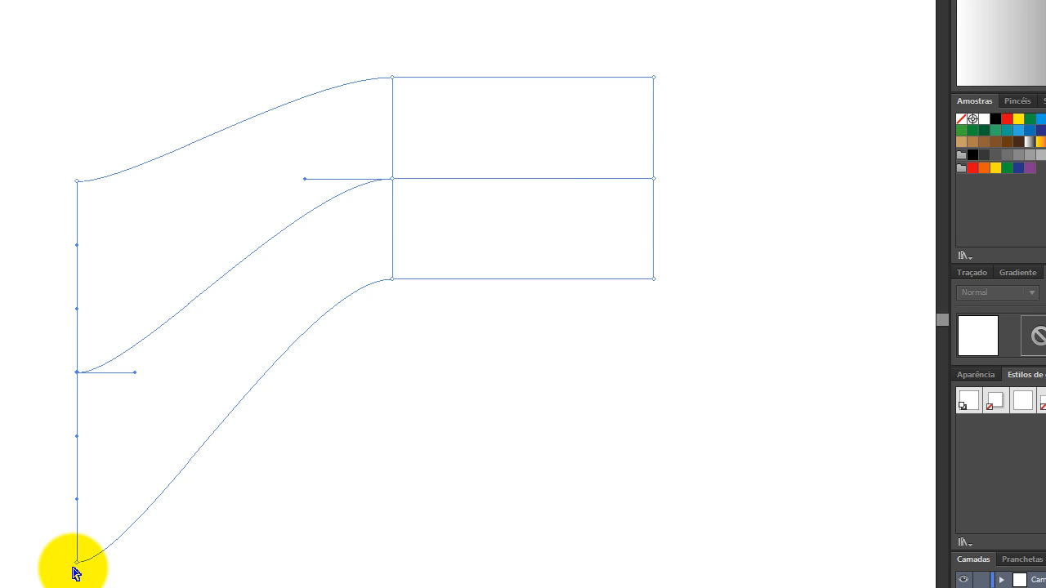
{"action": "key", "text": "ctrl+z"}
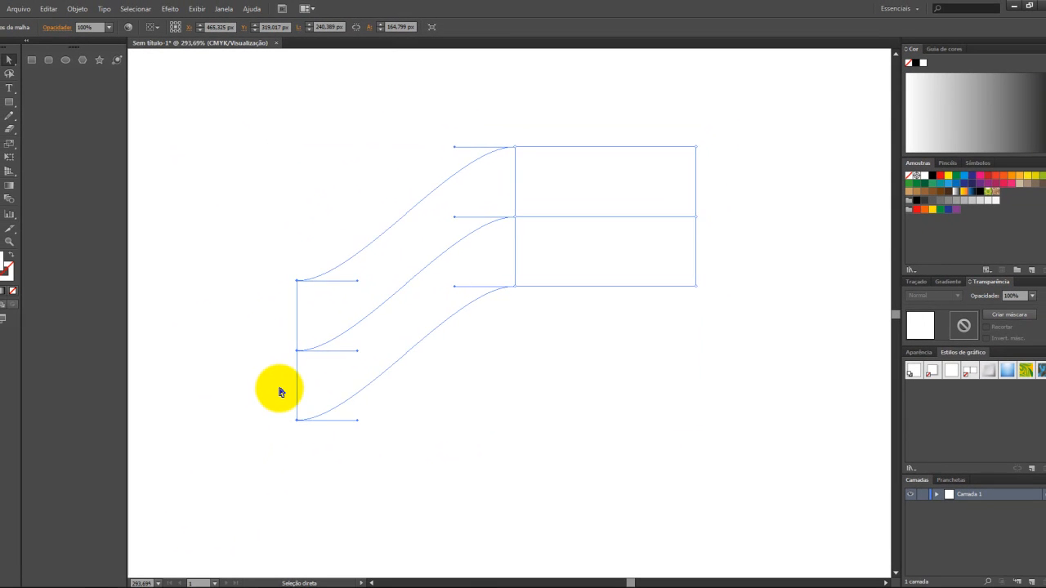
Move the three left-edge mesh points farther left together, and add a mesh line across the shape near that end.
{"action": "scroll", "coordinate": [280, 392], "scroll_direction": "up", "scroll_amount": 1}
{"action": "scroll", "coordinate": [280, 392], "scroll_direction": "down", "scroll_amount": 1}
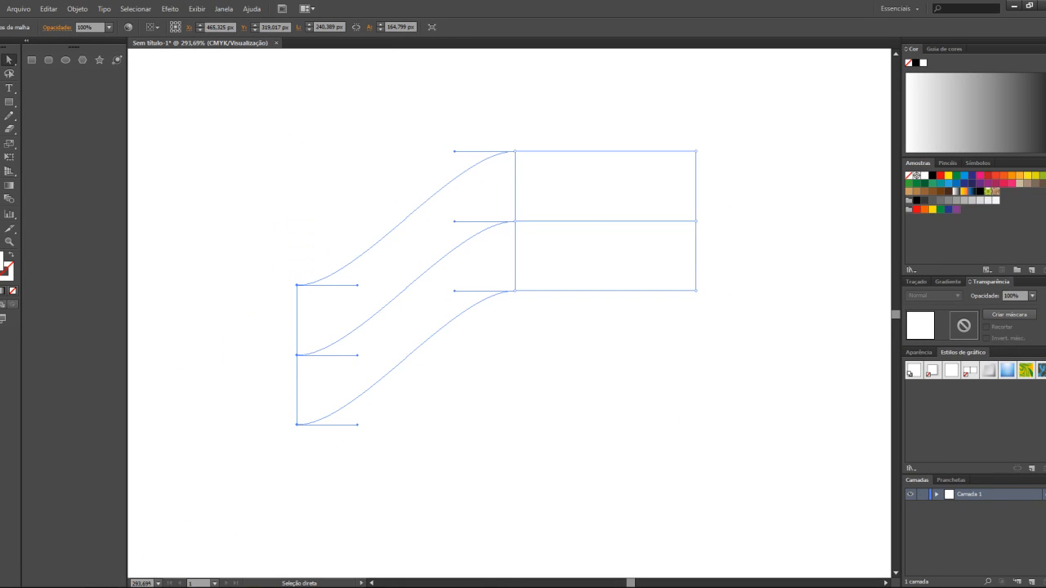
{"action": "scroll", "coordinate": [186, 392], "scroll_direction": "down", "scroll_amount": 2}
{"action": "scroll", "coordinate": [200, 365], "scroll_direction": "up", "scroll_amount": 1}
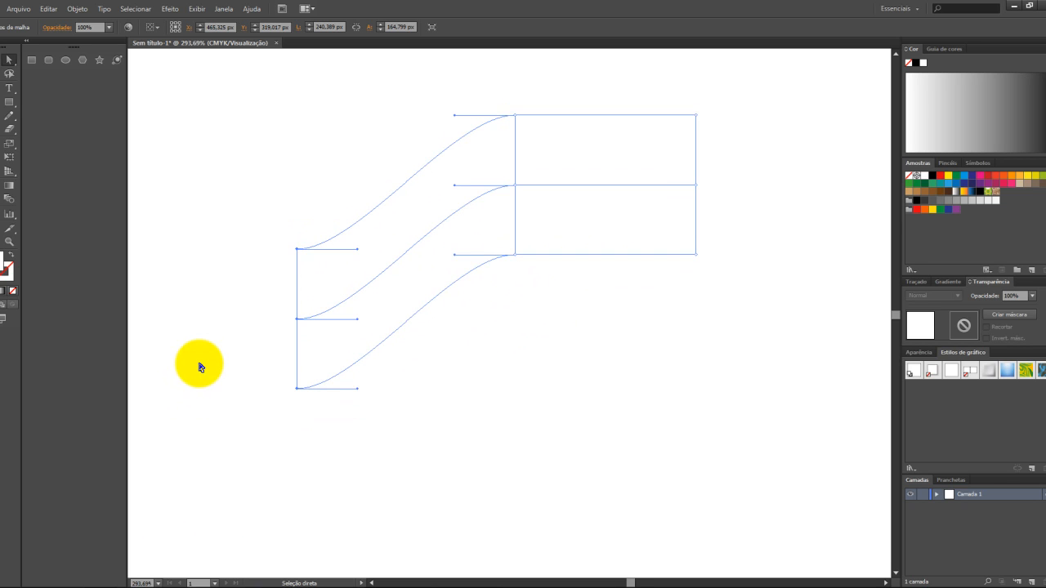
{"action": "scroll", "coordinate": [200, 367], "scroll_direction": "up", "scroll_amount": 2}
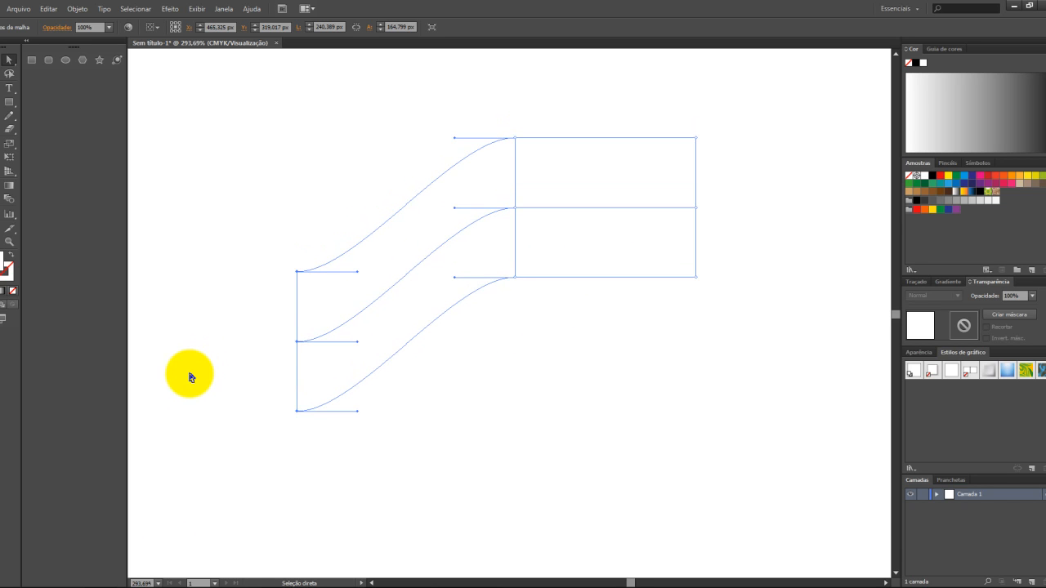
{"action": "left_click_drag", "start_coordinate": [229, 234], "coordinate": [330, 446]}
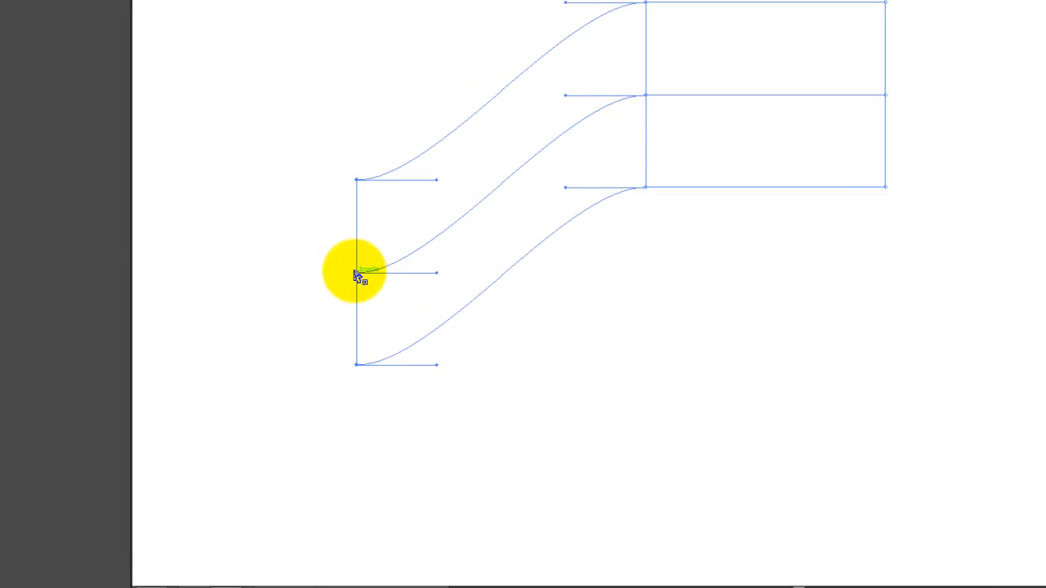
{"action": "left_click_drag", "start_coordinate": [355, 273], "coordinate": [262, 256]}
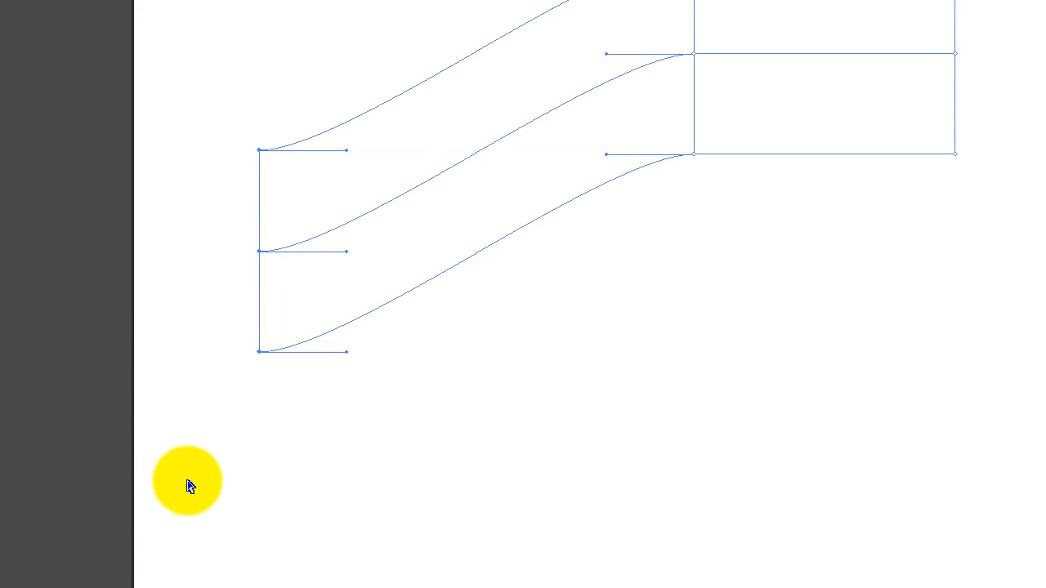
{"action": "left_click", "coordinate": [376, 209]}
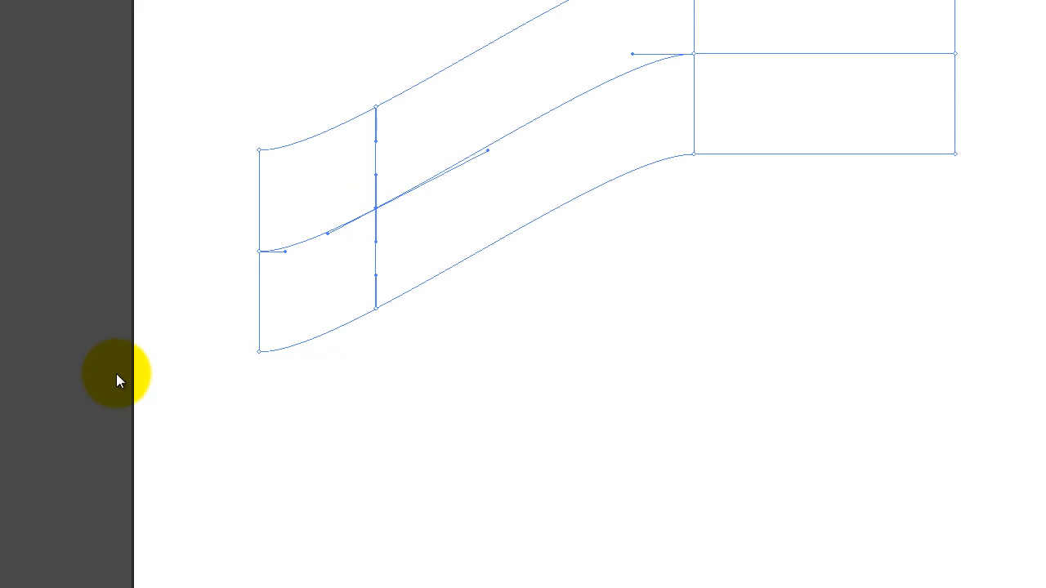
Rotate the three left-end mesh points 90° counterclockwise around the middle one, and move them down and slightly left.
{"action": "left_click_drag", "start_coordinate": [52, 370], "coordinate": [379, 350]}
{"action": "left_click_drag", "start_coordinate": [299, 404], "coordinate": [665, 376]}
{"action": "left_click_drag", "start_coordinate": [561, 51], "coordinate": [654, 442]}
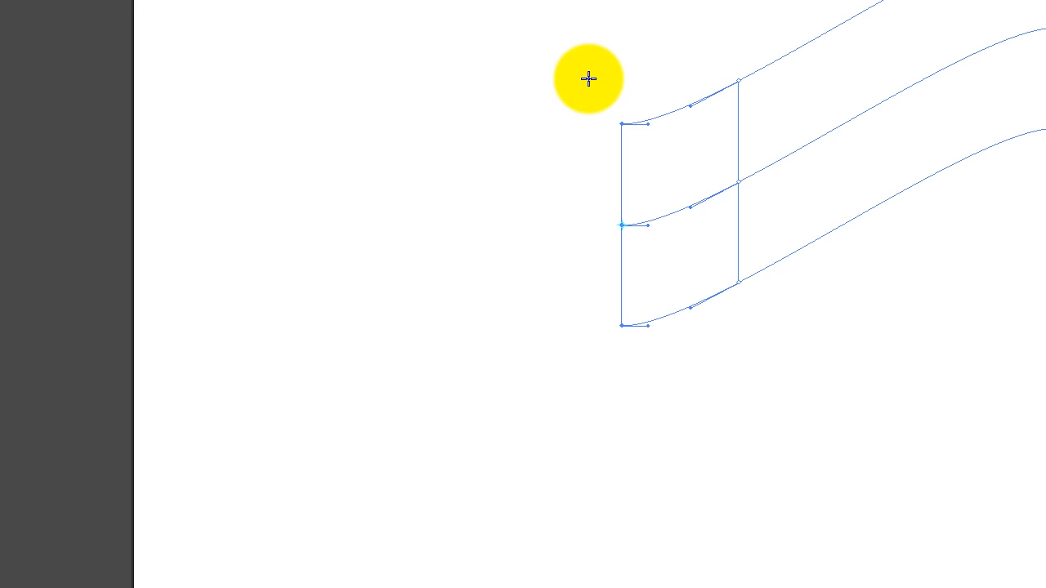
{"action": "left_click_drag", "start_coordinate": [588, 78], "coordinate": [531, 261]}
{"action": "key", "text": "shift"}
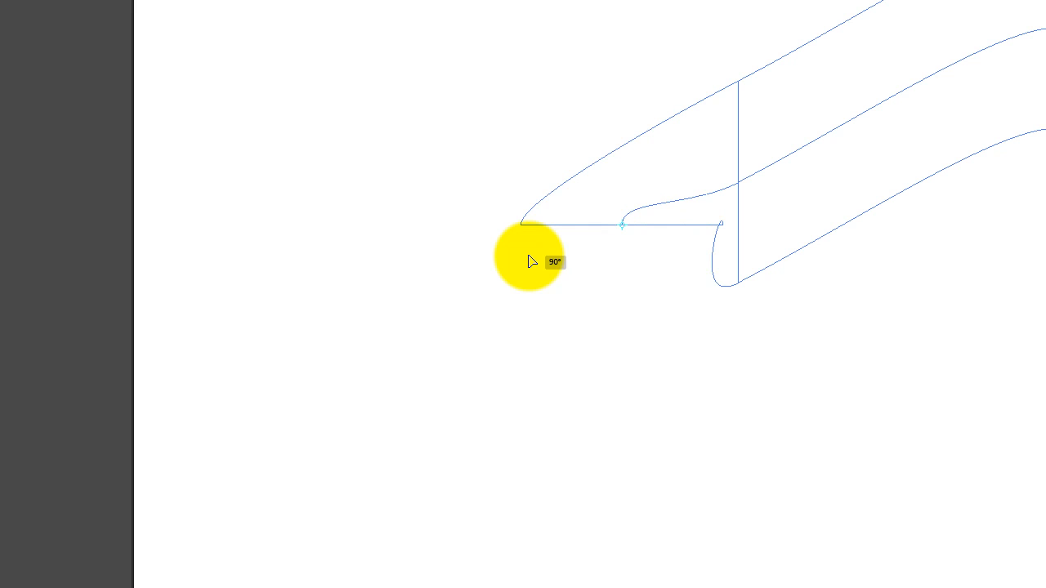
{"action": "left_click_drag", "start_coordinate": [528, 256], "coordinate": [528, 256]}
{"action": "key", "text": "a"}
{"action": "left_click_drag", "start_coordinate": [622, 224], "coordinate": [600, 400]}
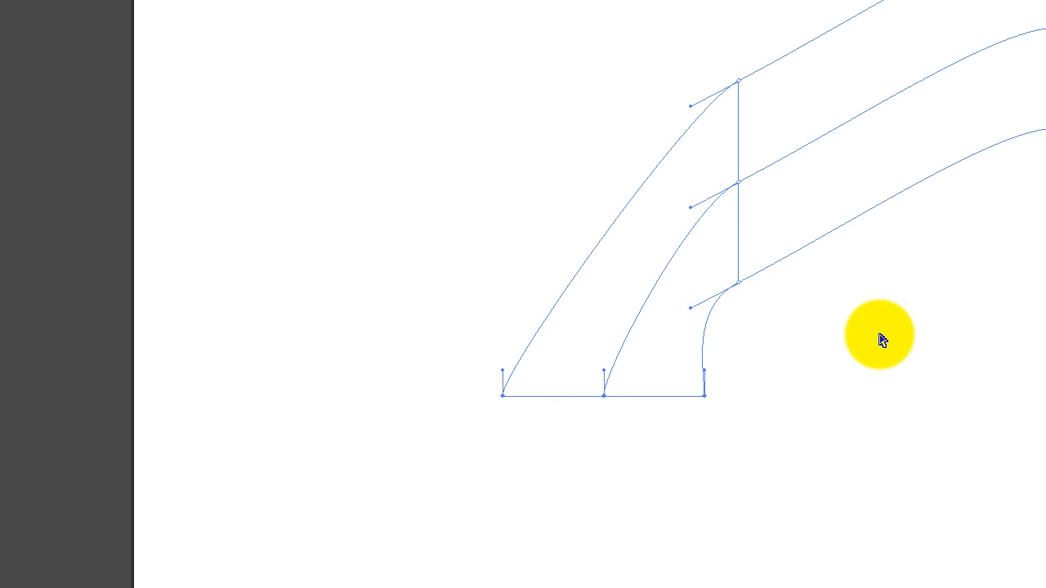
Move the three mesh points of the added line up, and rotate them counterclockwise to round the bend.
{"action": "left_click_drag", "start_coordinate": [931, 448], "coordinate": [747, 411]}
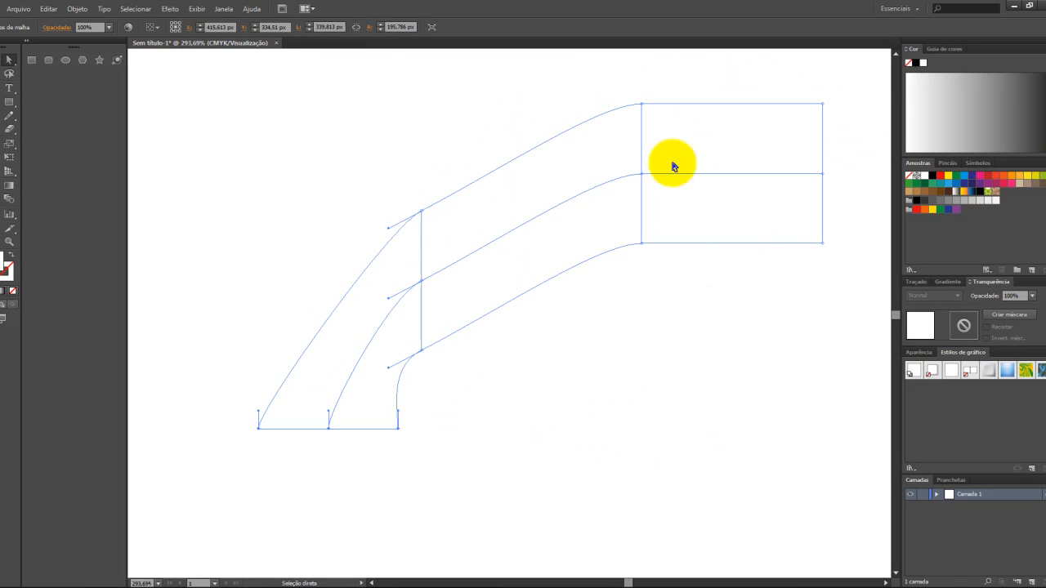
{"action": "left_click_drag", "start_coordinate": [418, 351], "coordinate": [428, 299]}
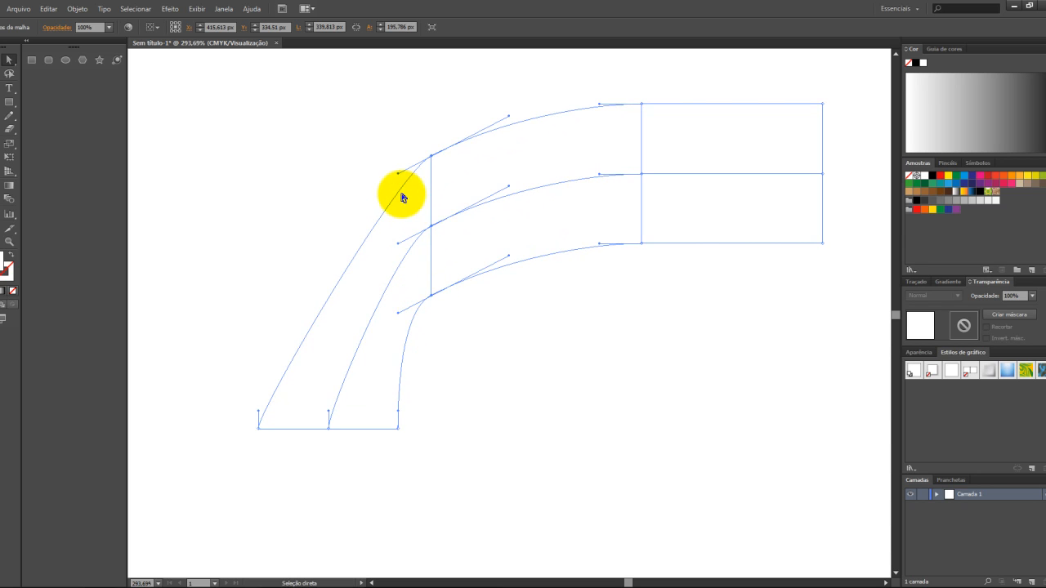
{"action": "key", "text": "r"}
{"action": "left_click", "coordinate": [400, 139]}
{"action": "left_click_drag", "start_coordinate": [392, 139], "coordinate": [364, 170]}
Move the three mesh points of the horizontal lower end together to the right and down.
{"action": "key", "text": "a"}
{"action": "left_click_drag", "start_coordinate": [229, 396], "coordinate": [405, 482]}
{"action": "left_click_drag", "start_coordinate": [328, 431], "coordinate": [376, 464]}
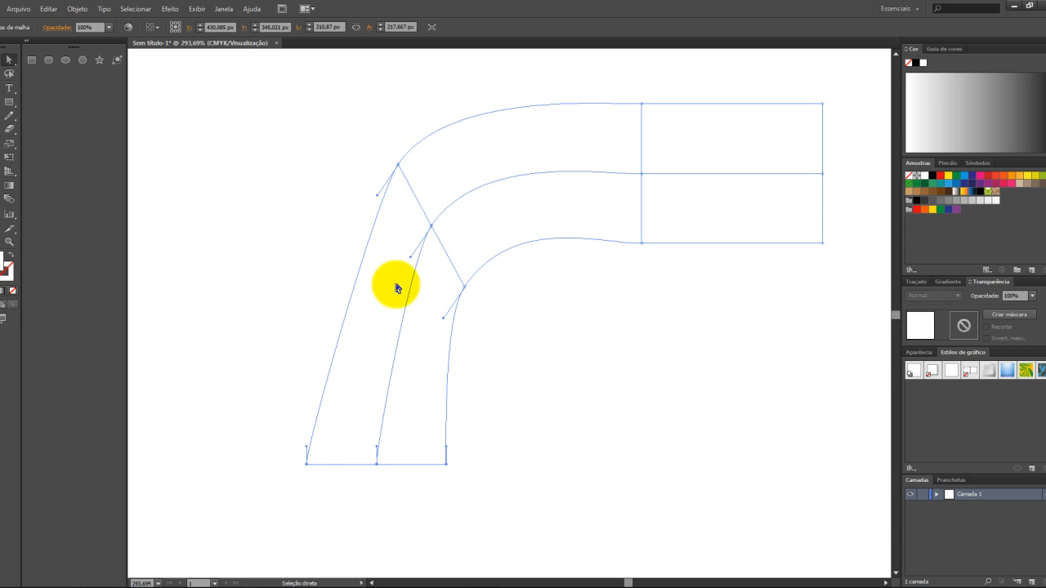
Add a mesh line across the lower leg, between the bend and its bottom end, with the Mesh tool.
{"action": "left_click", "coordinate": [308, 447]}
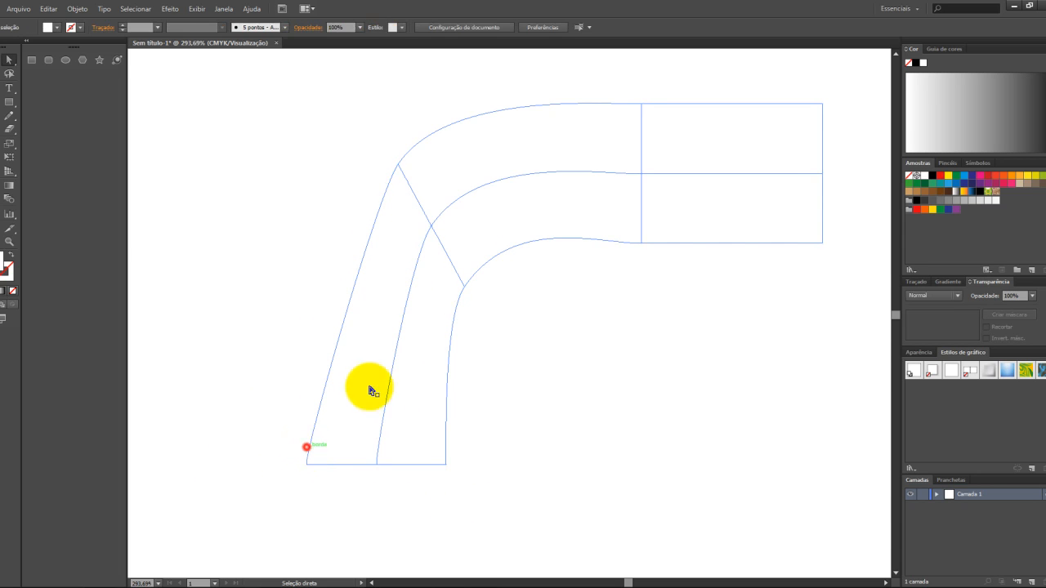
{"action": "left_click", "coordinate": [392, 362]}
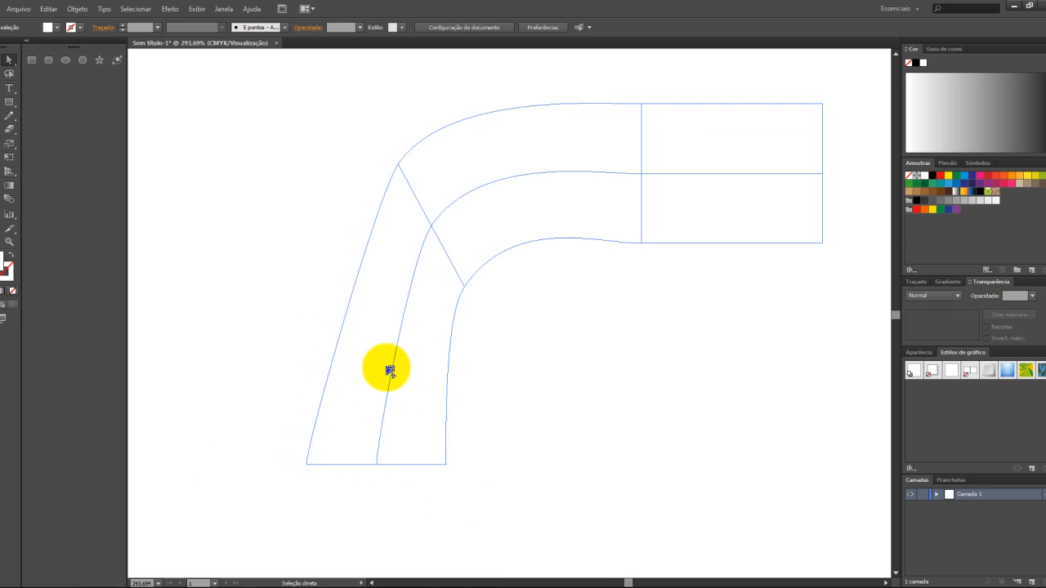
{"action": "key", "text": "u"}
{"action": "left_click", "coordinate": [394, 366]}
{"action": "key", "text": "a"}
Rotate the three mesh points across the lower leg slightly, and move them up and left to curve the leg outward.
{"action": "left_click_drag", "start_coordinate": [303, 333], "coordinate": [475, 428]}
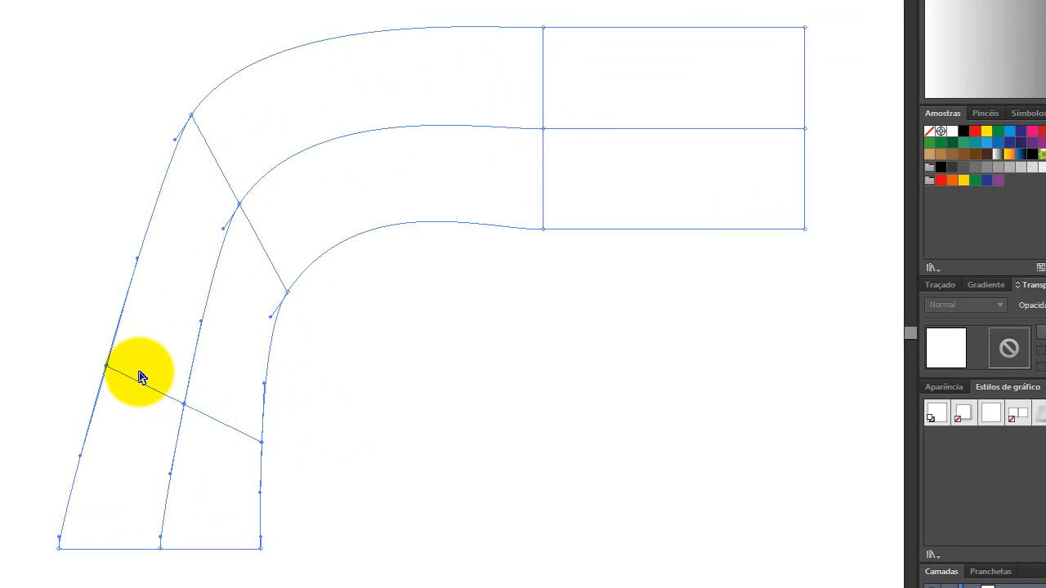
{"action": "left_click", "coordinate": [66, 346]}
{"action": "left_click_drag", "start_coordinate": [56, 333], "coordinate": [63, 330]}
{"action": "key", "text": "a"}
{"action": "left_click_drag", "start_coordinate": [181, 411], "coordinate": [144, 381]}
Move the three mesh points of the diagonal line at the upper bend up by about 10 px.
{"action": "left_click_drag", "start_coordinate": [168, 52], "coordinate": [300, 304]}
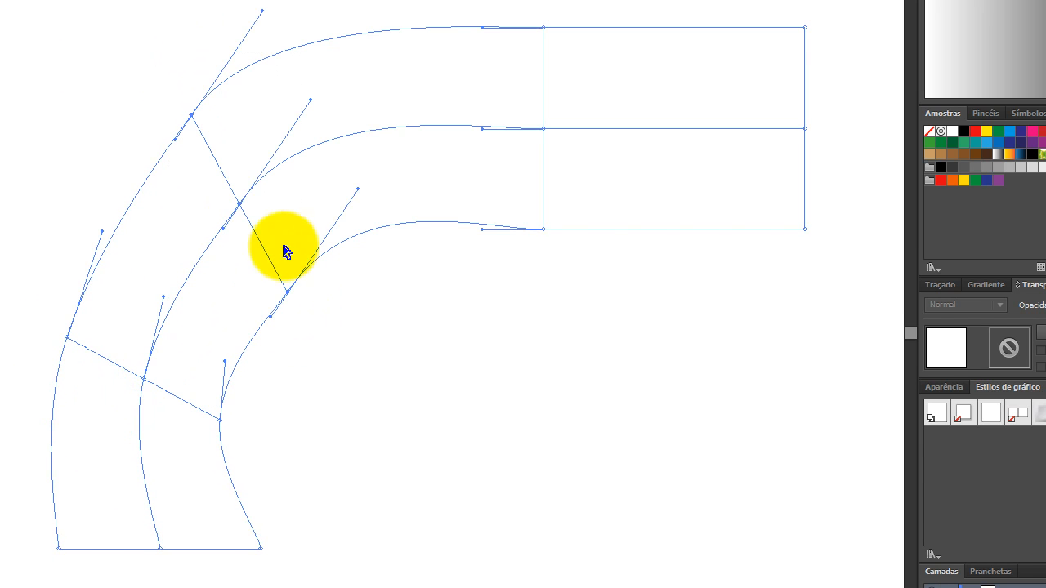
{"action": "left_click_drag", "start_coordinate": [240, 203], "coordinate": [263, 183]}
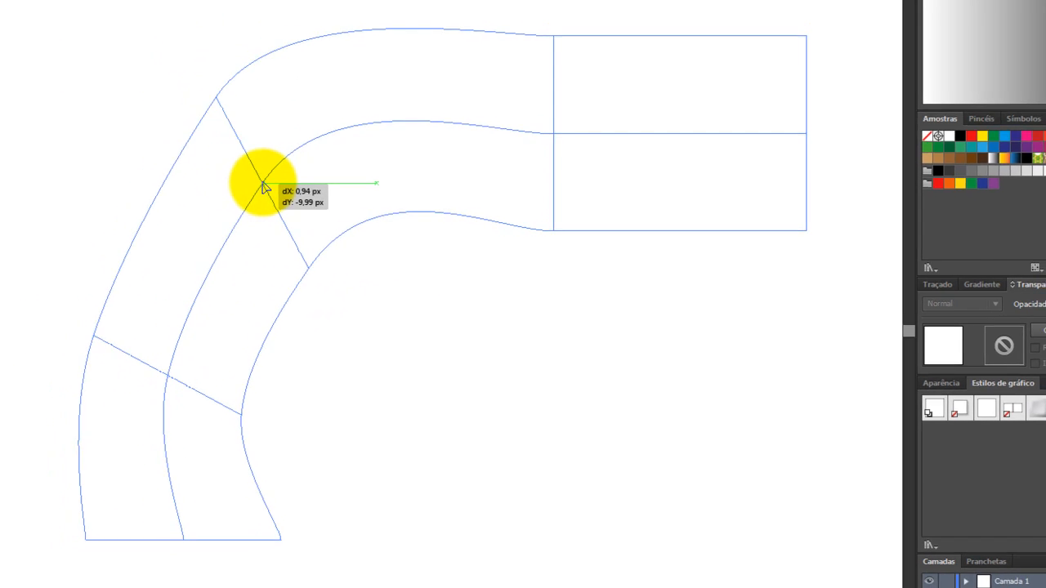
{"action": "scroll", "coordinate": [382, 506], "scroll_direction": "down", "scroll_amount": 1}
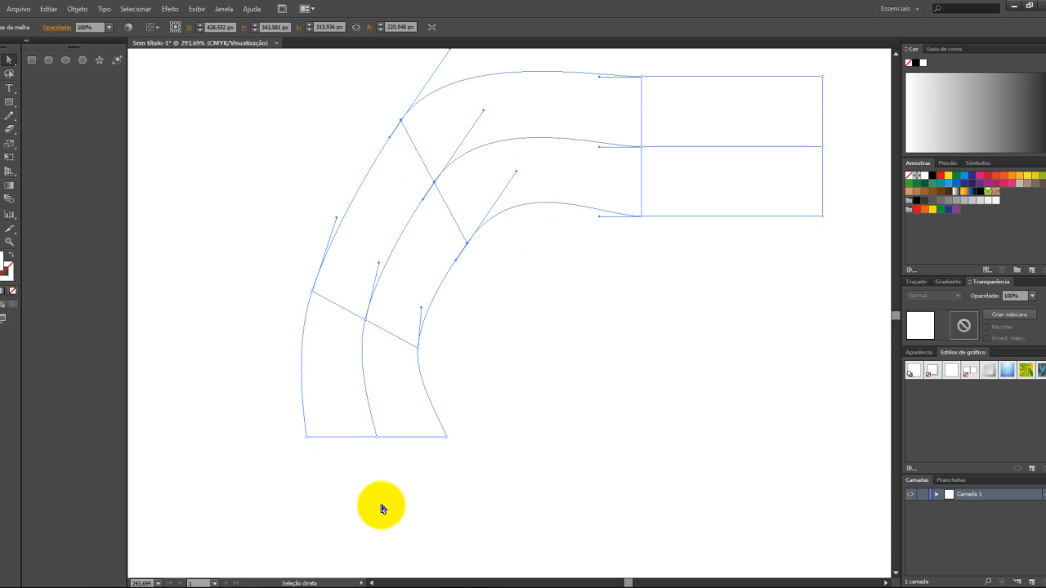
{"action": "left_click_drag", "start_coordinate": [570, 422], "coordinate": [461, 435]}
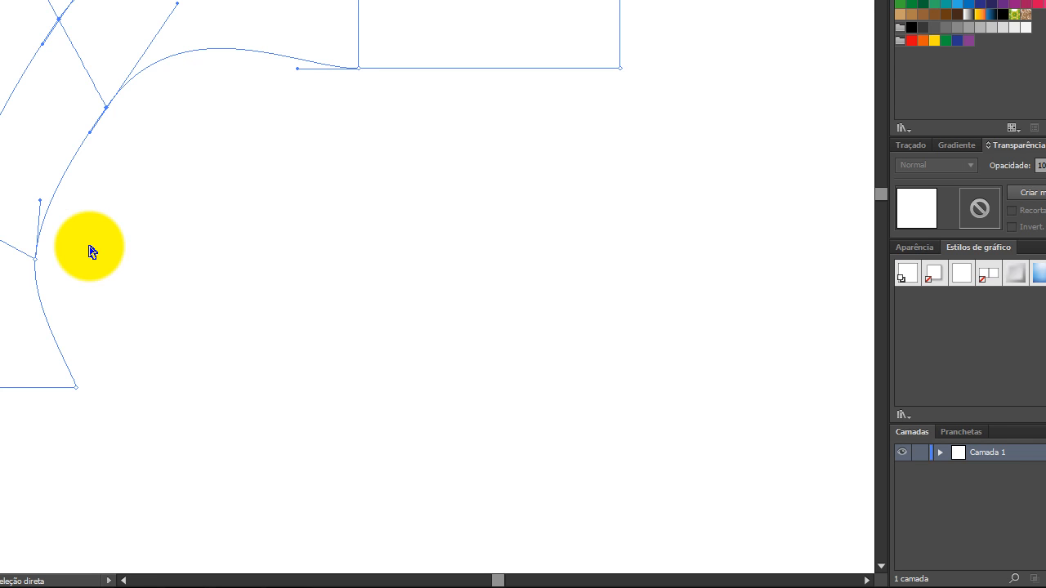
{"action": "key", "text": "space"}
{"action": "left_click_drag", "start_coordinate": [422, 238], "coordinate": [392, 188]}
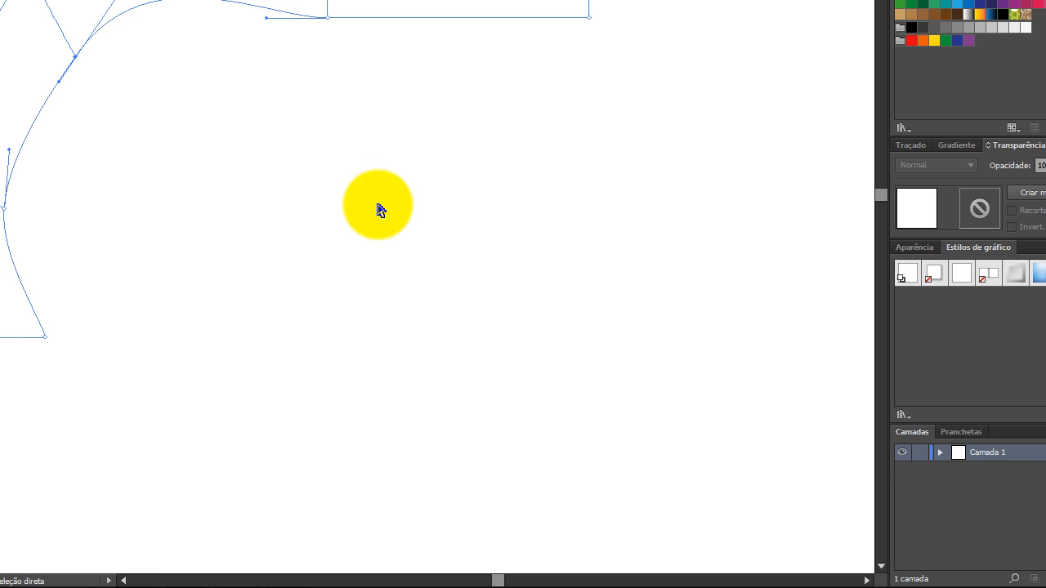
Inspect the direction handles of the middle mesh point on the right edge and the one at the horizontal section's inner mesh line.
{"action": "key", "text": "h"}
{"action": "left_click_drag", "start_coordinate": [540, 183], "coordinate": [274, 277]}
{"action": "key", "text": "a"}
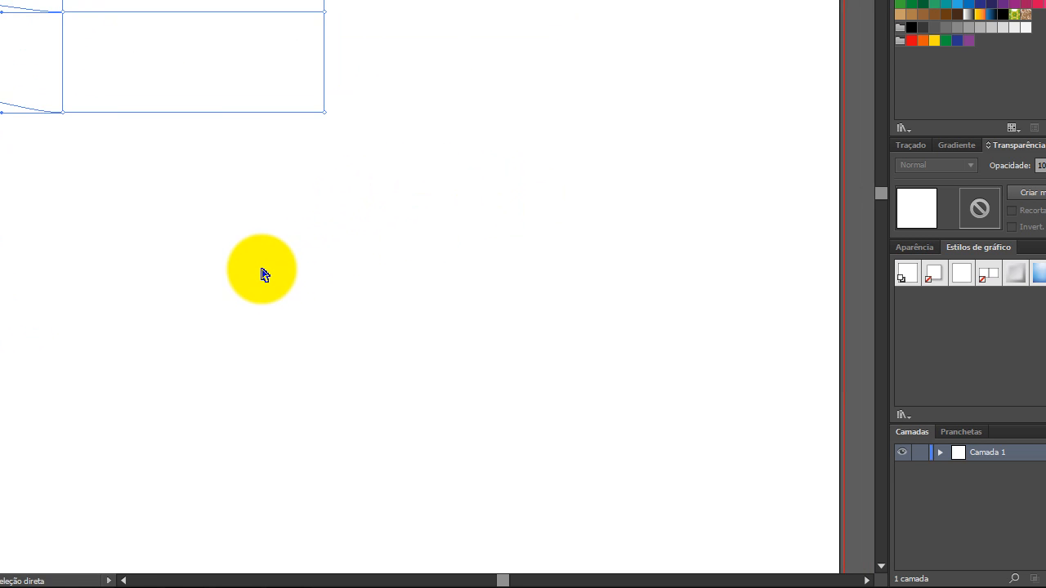
{"action": "left_click", "coordinate": [325, 12]}
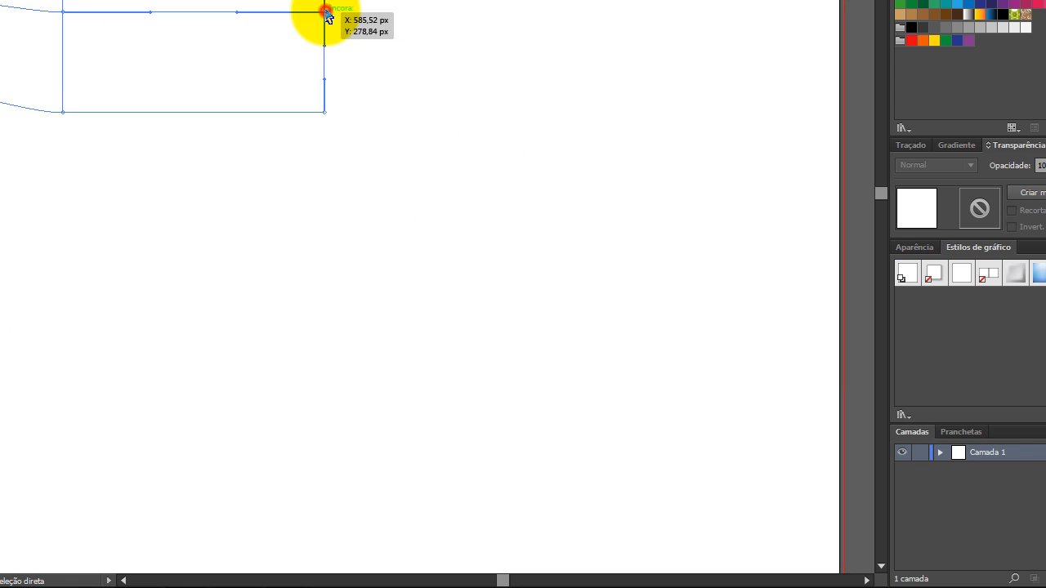
{"action": "left_click", "coordinate": [63, 12]}
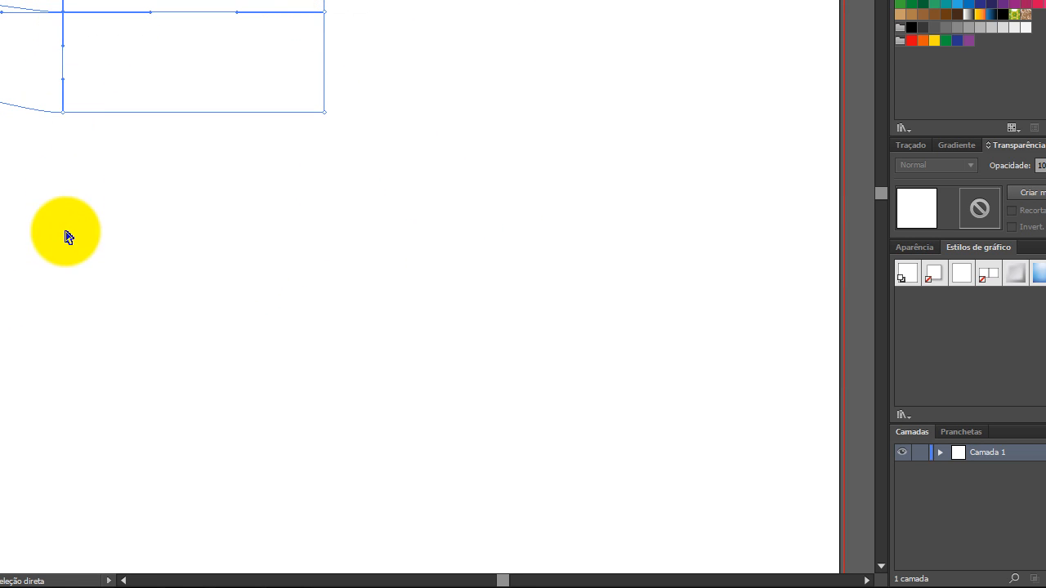
Examine the mesh lines and points along the bend, from the curved lower leg to the straight horizontal section.
{"action": "key", "text": "h"}
{"action": "left_click_drag", "start_coordinate": [65, 238], "coordinate": [530, 233]}
{"action": "left_click_drag", "start_coordinate": [495, 187], "coordinate": [495, 217]}
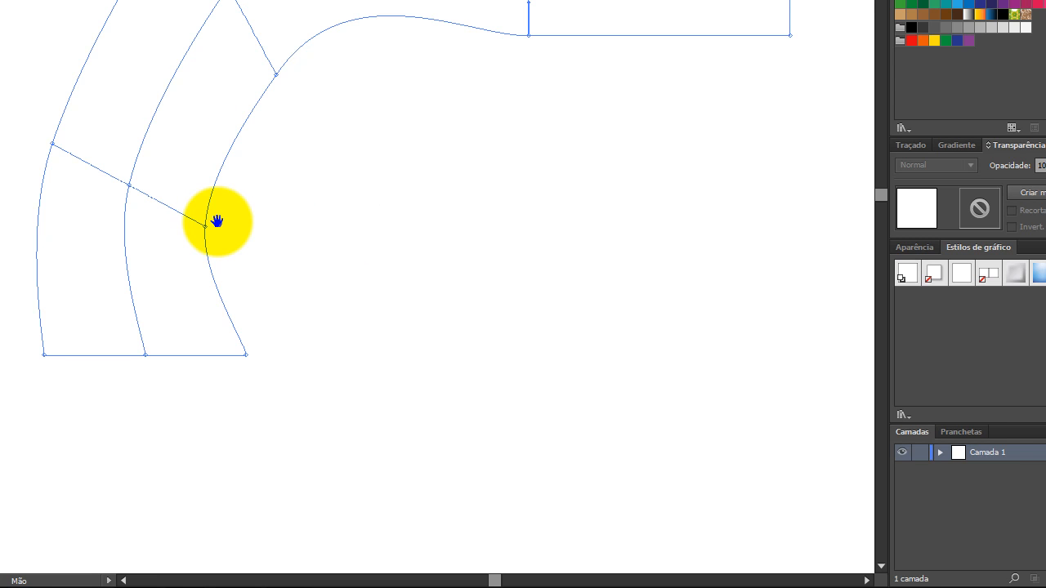
{"action": "key", "text": "a"}
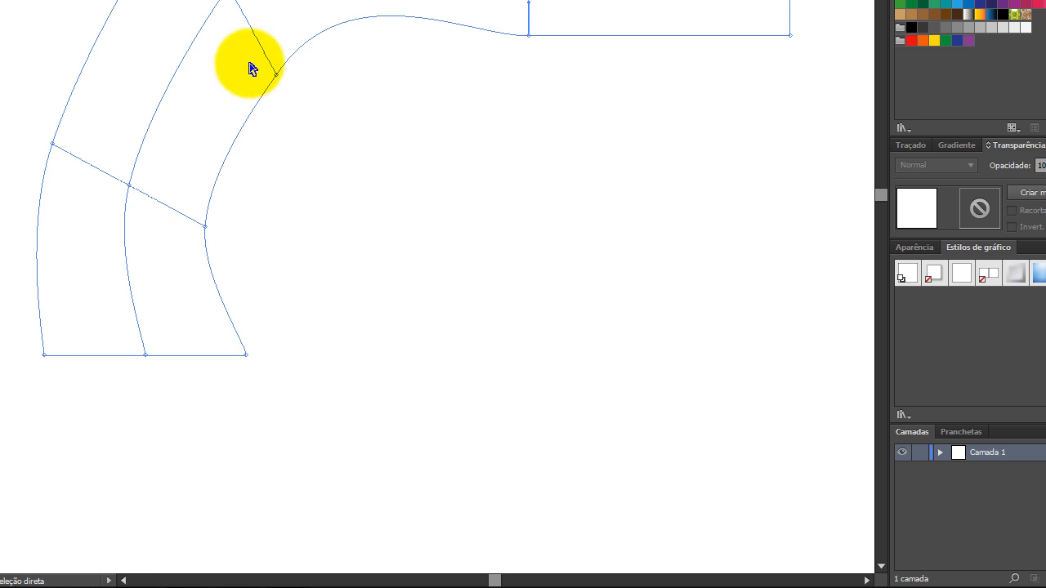
{"action": "key", "text": "h"}
{"action": "left_click_drag", "start_coordinate": [660, 158], "coordinate": [435, 254]}
{"action": "key", "text": "a"}
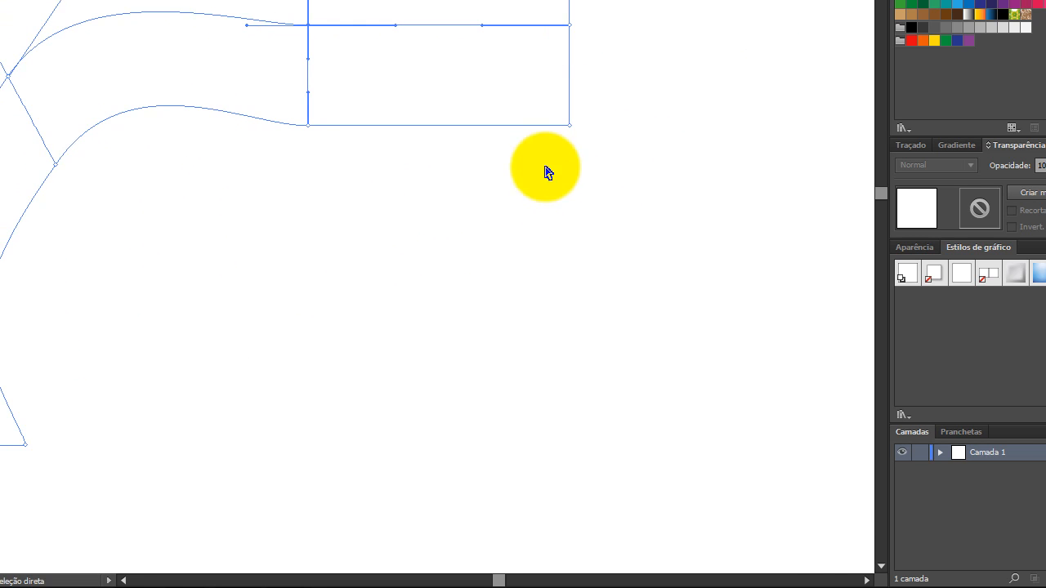
{"action": "key", "text": "h"}
{"action": "left_click_drag", "start_coordinate": [604, 217], "coordinate": [715, 202]}
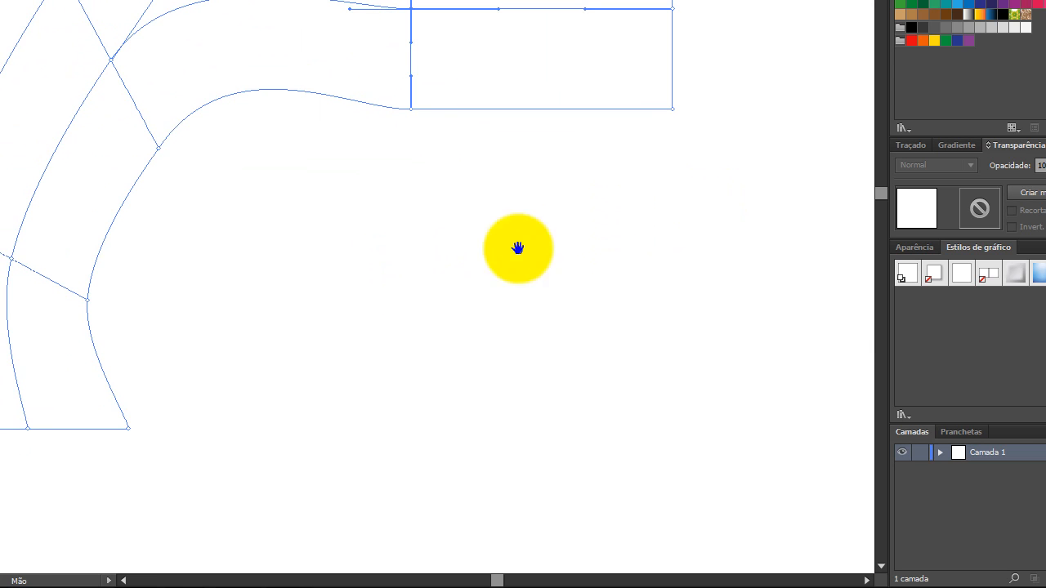
{"action": "key", "text": "a"}
{"action": "left_click_drag", "start_coordinate": [410, 268], "coordinate": [488, 219]}
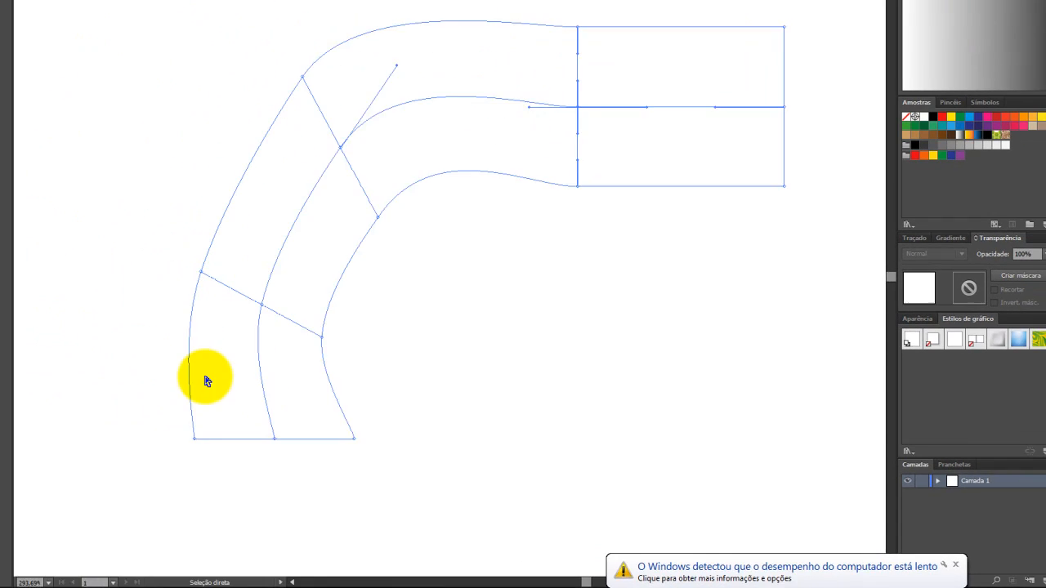
Dismiss the Windows notification about slow computer performance.
{"action": "left_click", "coordinate": [955, 564]}
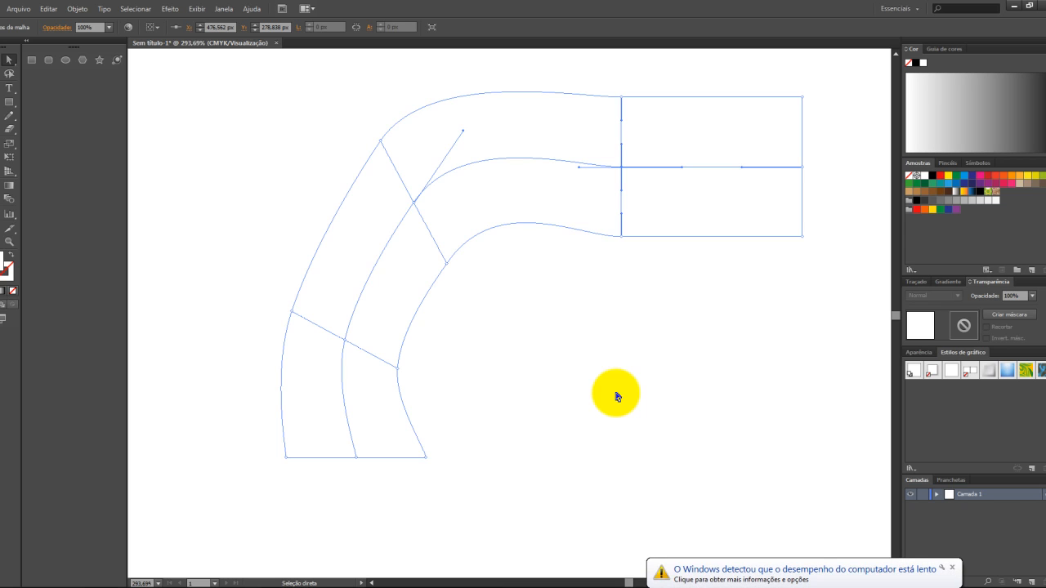
{"action": "left_click", "coordinate": [952, 566]}
{"action": "left_click", "coordinate": [754, 463]}
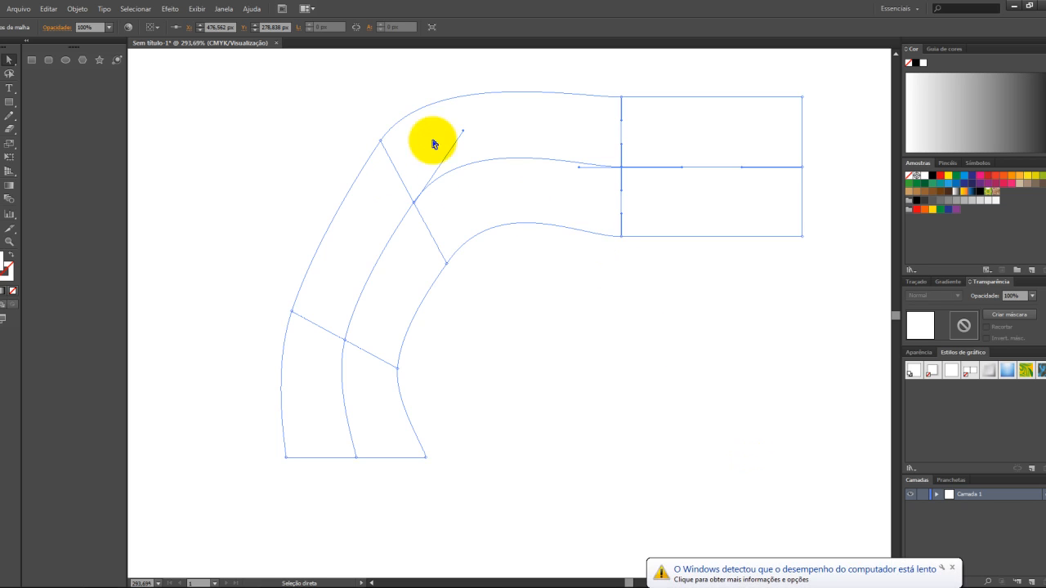
{"action": "left_click", "coordinate": [951, 568]}
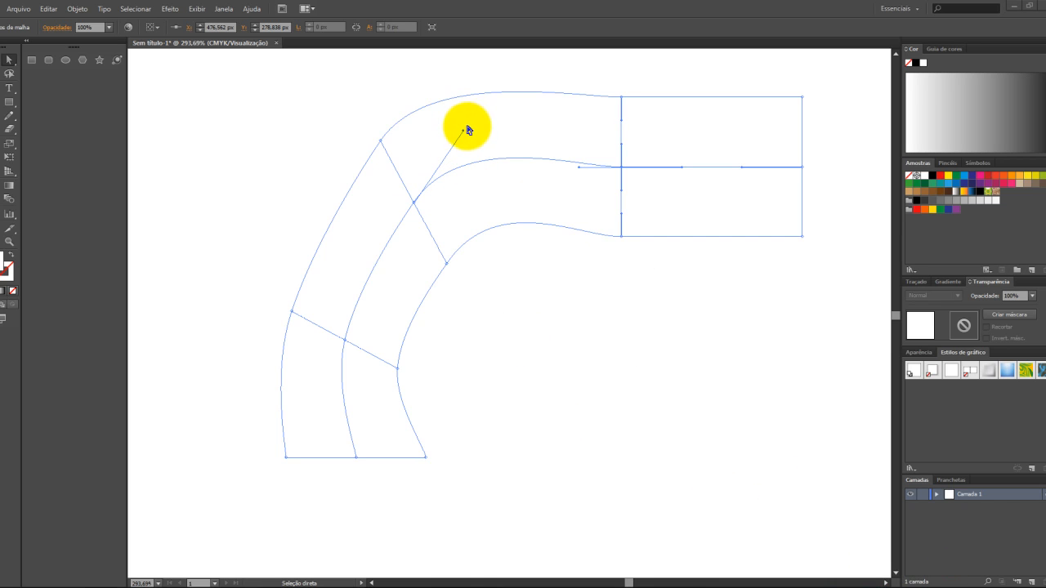